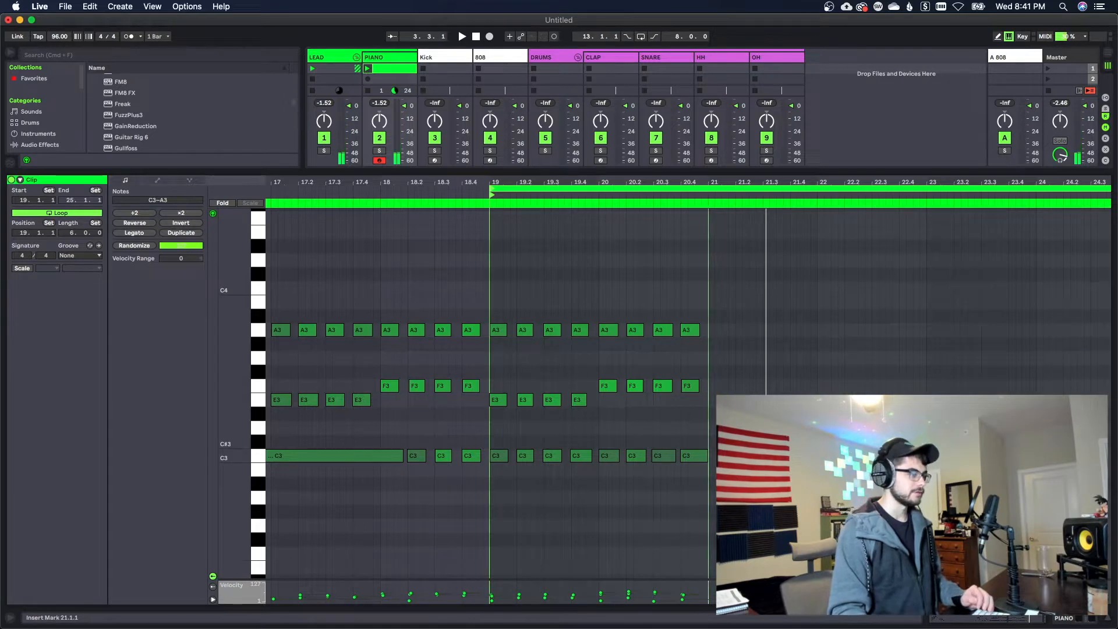
Duplicate the piano notes of bars 19–20 into bars 21–22, making the clip's loop four bars long
{"action": "left_click_drag", "start_coordinate": [711, 476], "coordinate": [491, 269]}
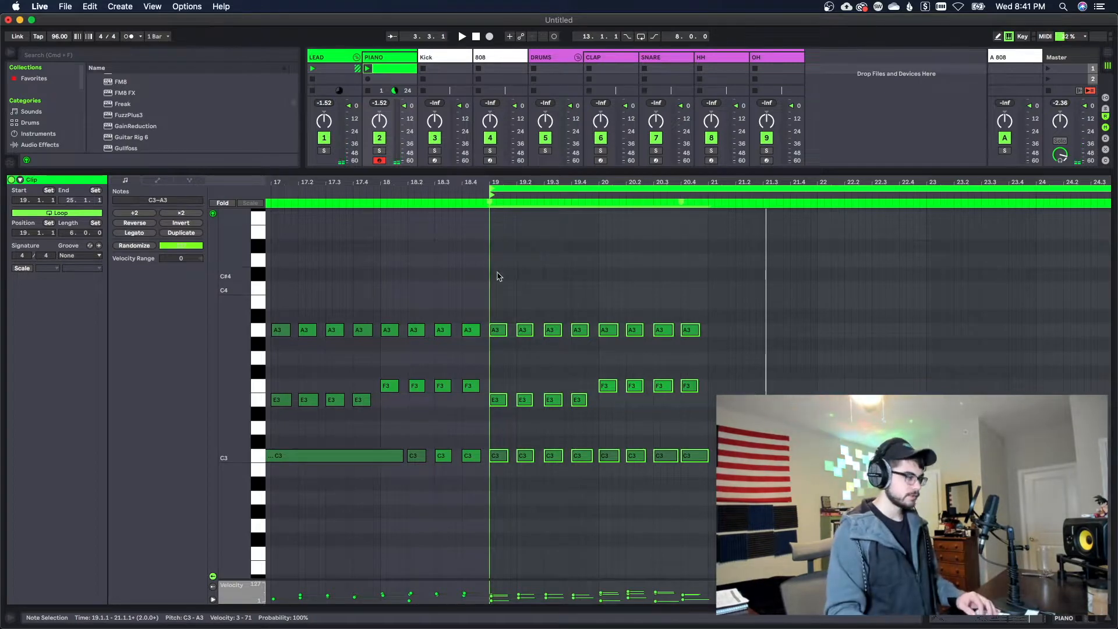
{"action": "key", "text": "super+d"}
{"action": "key", "text": "super+z"}
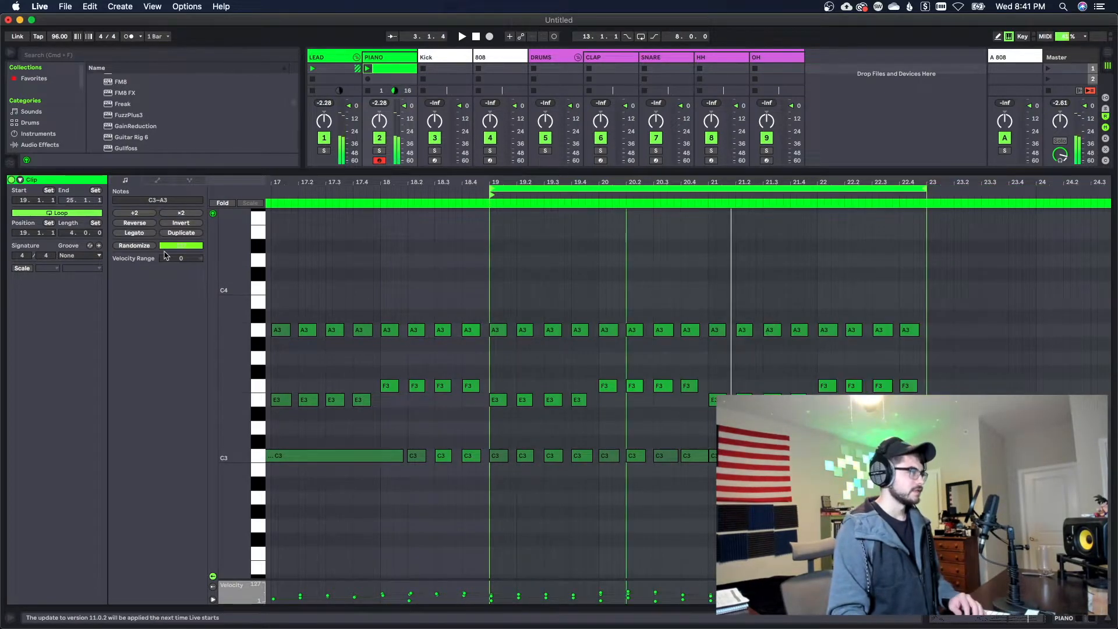
Enable the scale display for the piano clip and set it to D Minor
{"action": "left_click", "coordinate": [23, 268]}
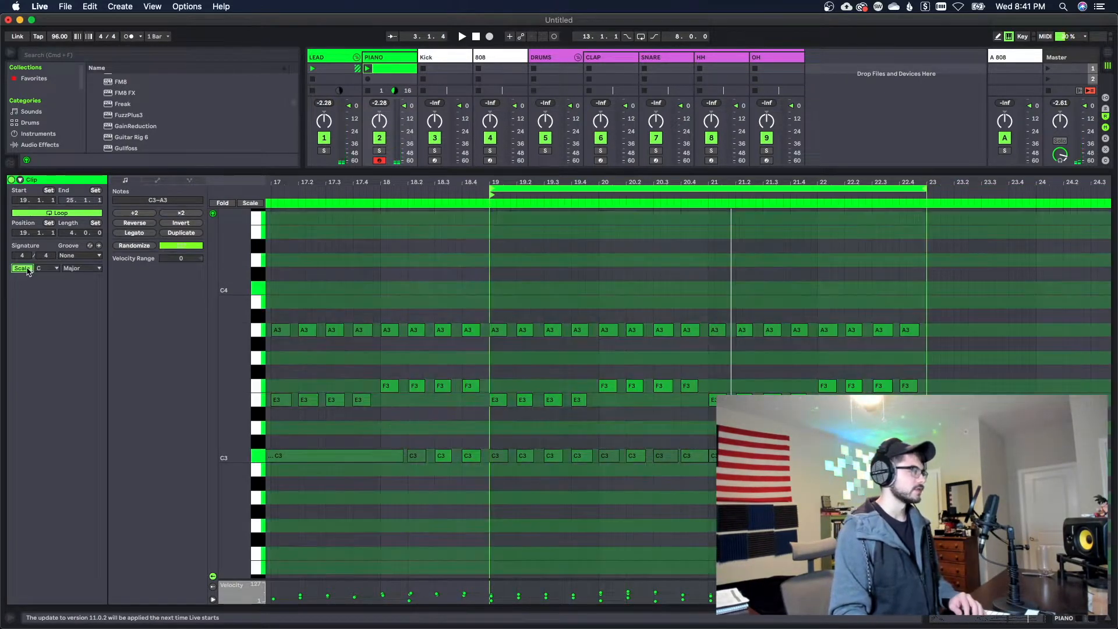
{"action": "left_click", "coordinate": [70, 270]}
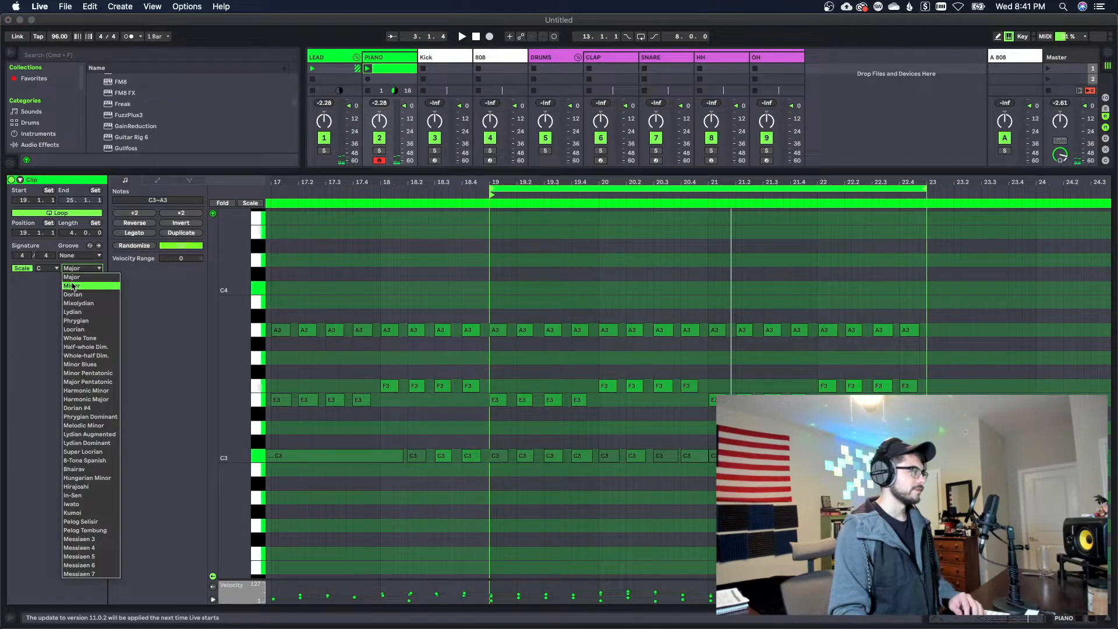
{"action": "left_click", "coordinate": [73, 288]}
{"action": "left_click", "coordinate": [54, 269]}
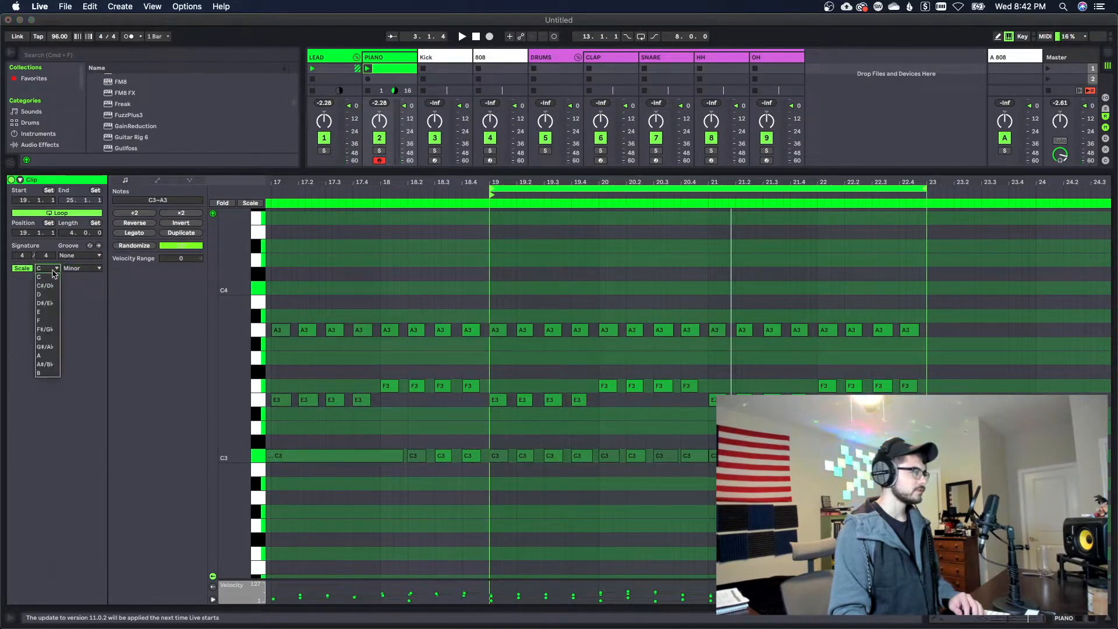
{"action": "left_click", "coordinate": [51, 294]}
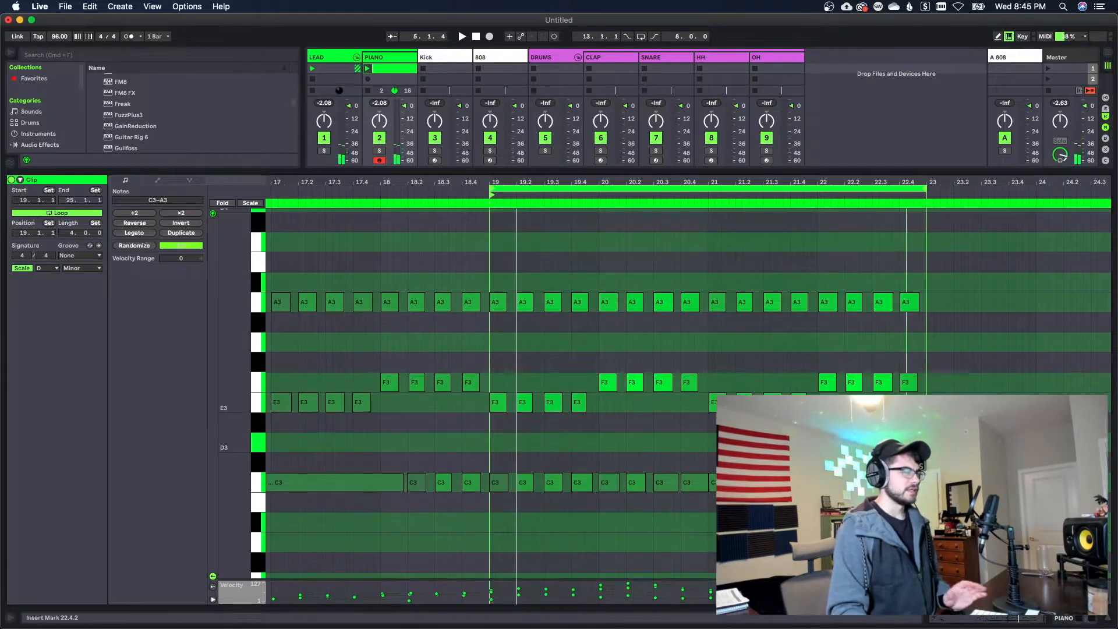
Show the track's devices, view the Kontakt Cloud Supply instrument and close its window
{"action": "left_click", "coordinate": [1062, 620]}
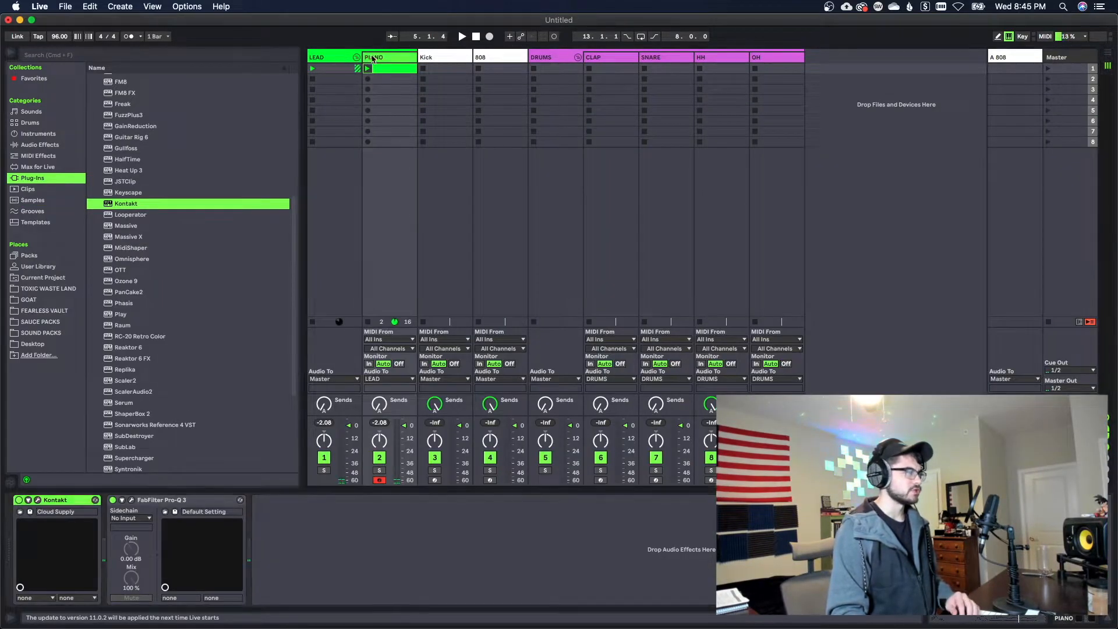
{"action": "left_click", "coordinate": [37, 500]}
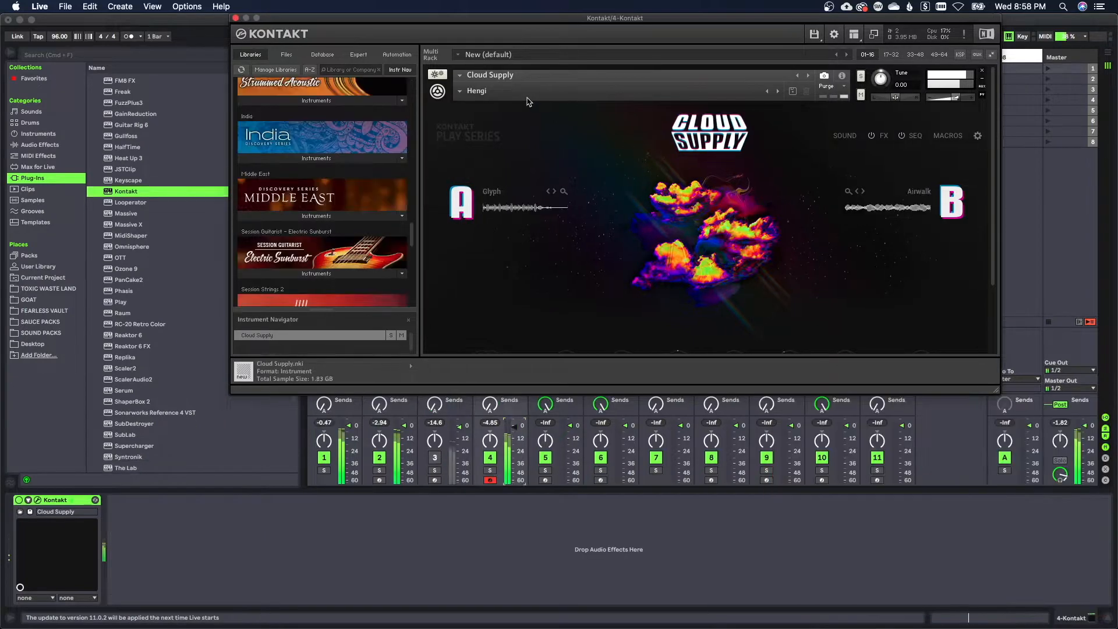
{"action": "left_click", "coordinate": [236, 18]}
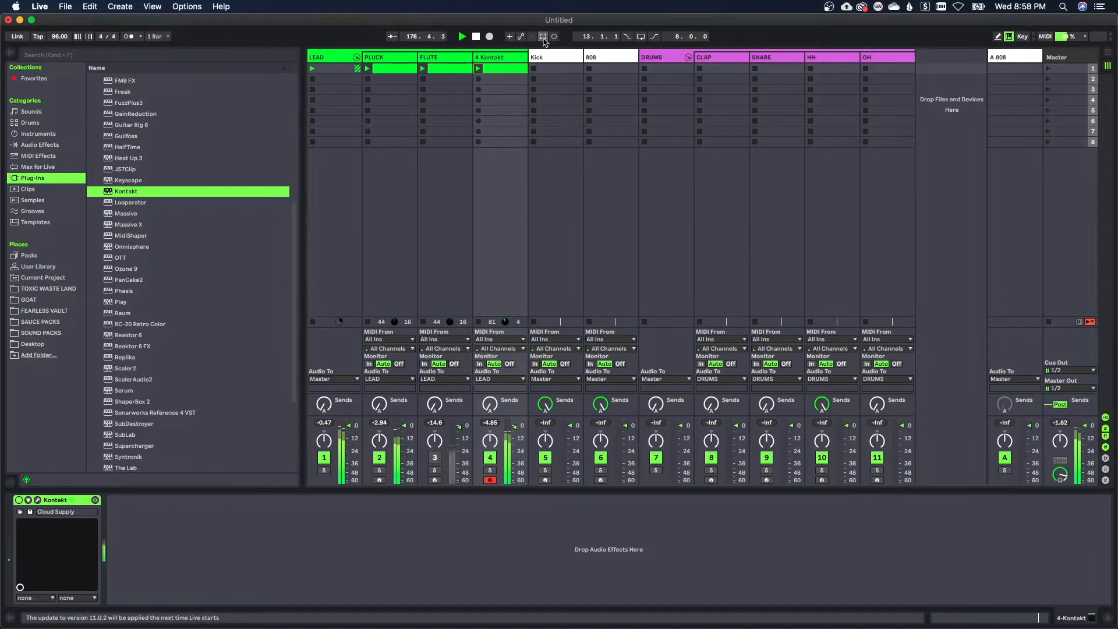
Capture the played MIDI on the 4 Kontakt track as a clip and loop two bars from 173.1.1
{"action": "left_click", "coordinate": [543, 36]}
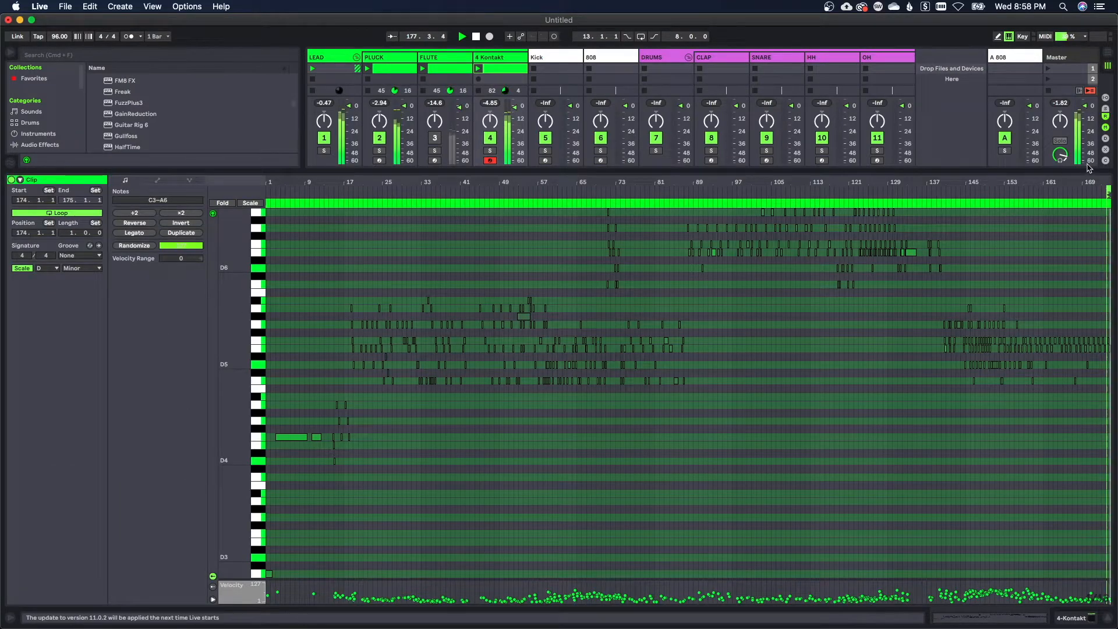
{"action": "left_click_drag", "start_coordinate": [1094, 182], "coordinate": [955, 320]}
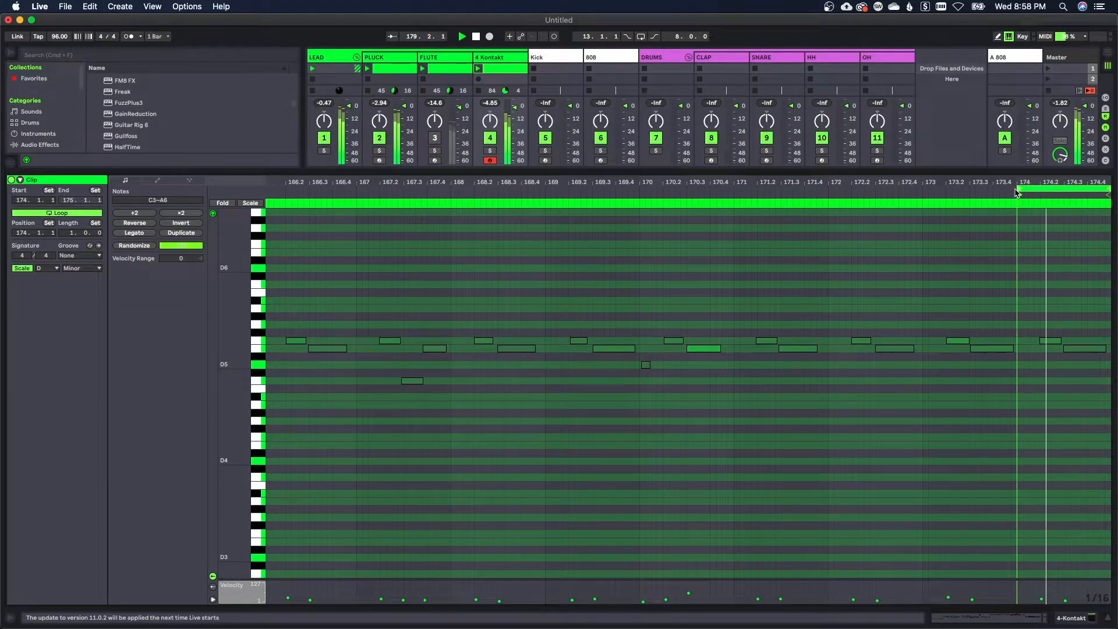
{"action": "left_click_drag", "start_coordinate": [1023, 204], "coordinate": [923, 215]}
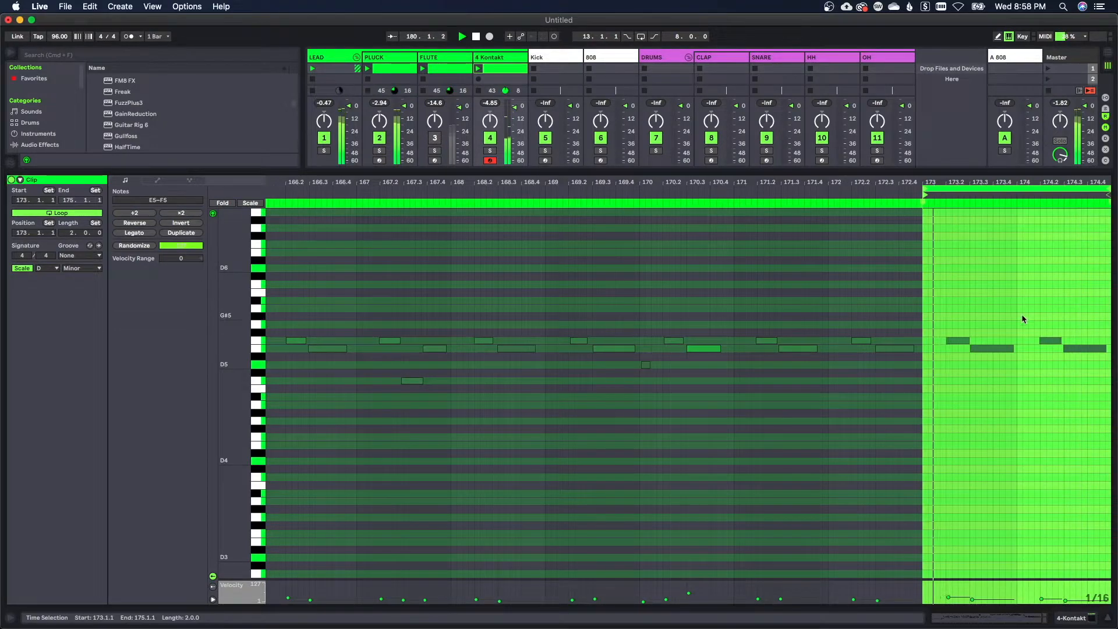
{"action": "left_click", "coordinate": [1024, 405]}
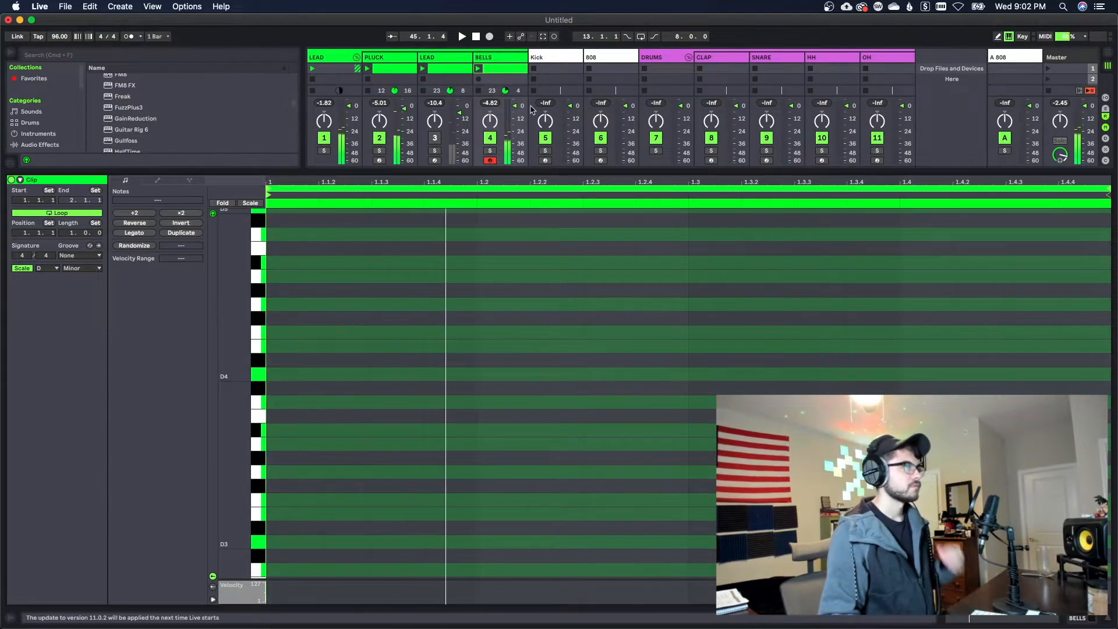
Capture the played BELLS melody as a clip looping two bars from 41.1.1 and quantize all its notes
{"action": "left_click", "coordinate": [543, 36]}
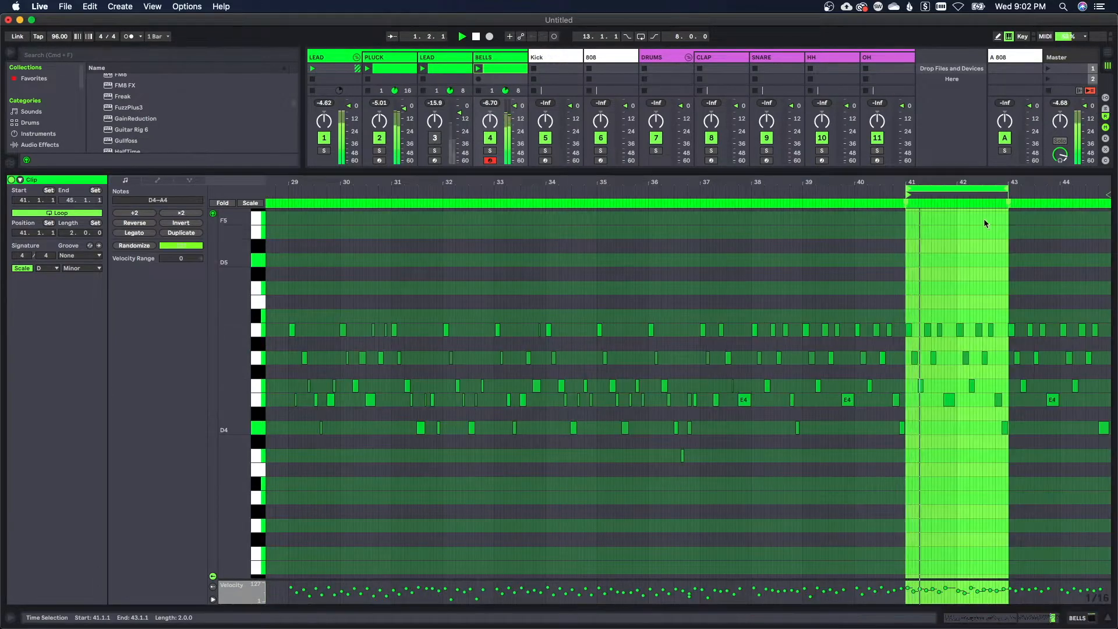
{"action": "left_click_drag", "start_coordinate": [983, 183], "coordinate": [903, 241]}
{"action": "left_click", "coordinate": [895, 506]}
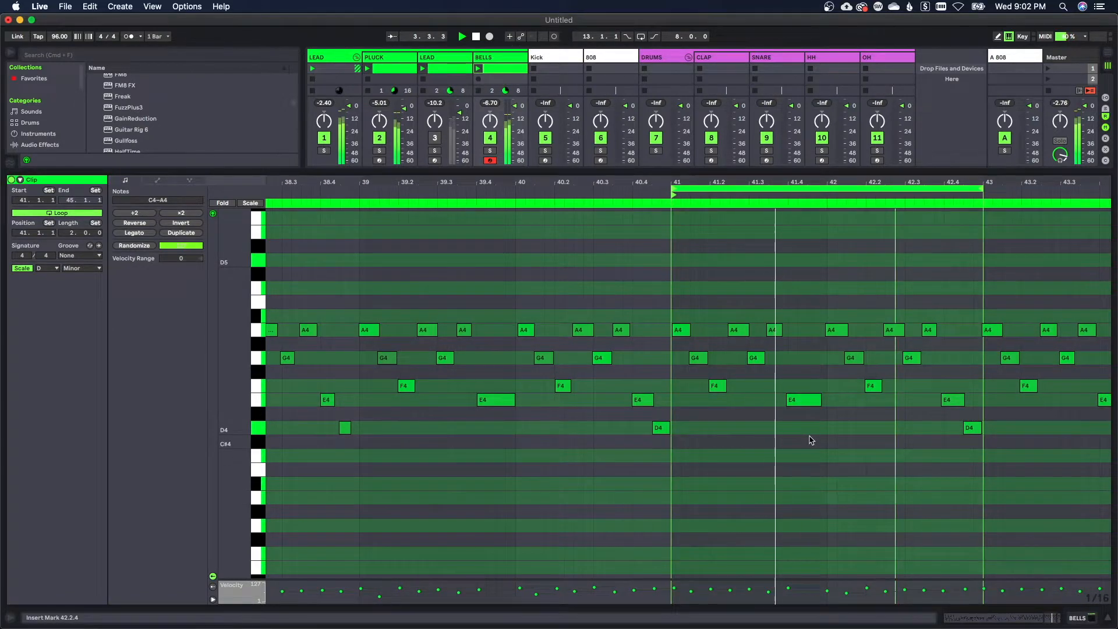
{"action": "key", "text": "super+a"}
{"action": "left_click", "coordinate": [808, 437]}
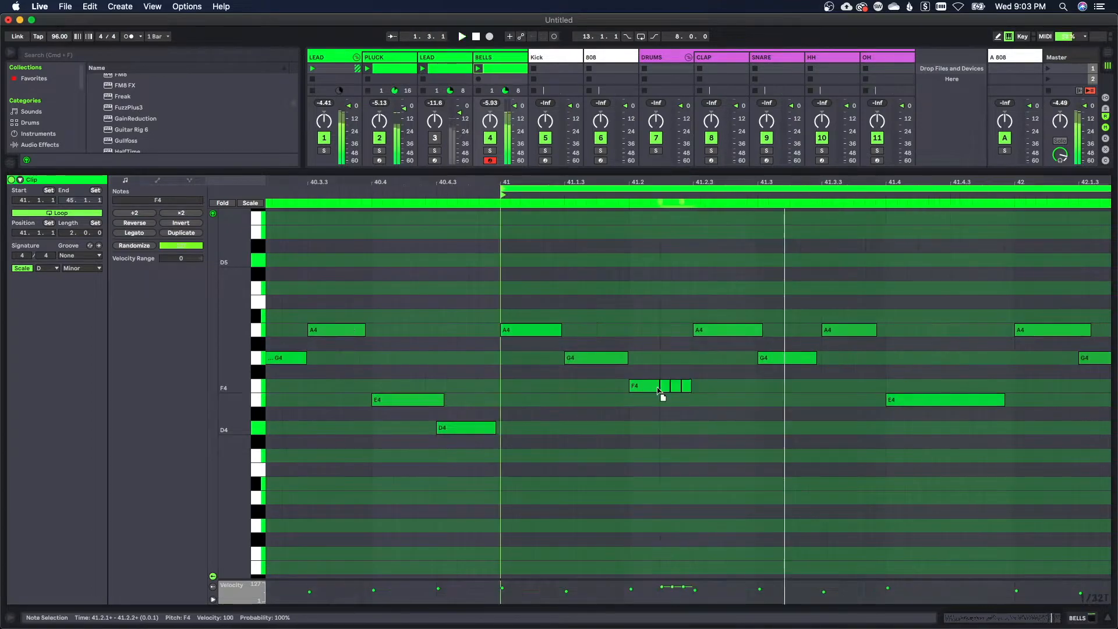
Split the F4 note at 41.2 into two short repeats followed by a longer note
{"action": "left_click_drag", "start_coordinate": [662, 392], "coordinate": [694, 388]}
{"action": "left_click", "coordinate": [665, 400]}
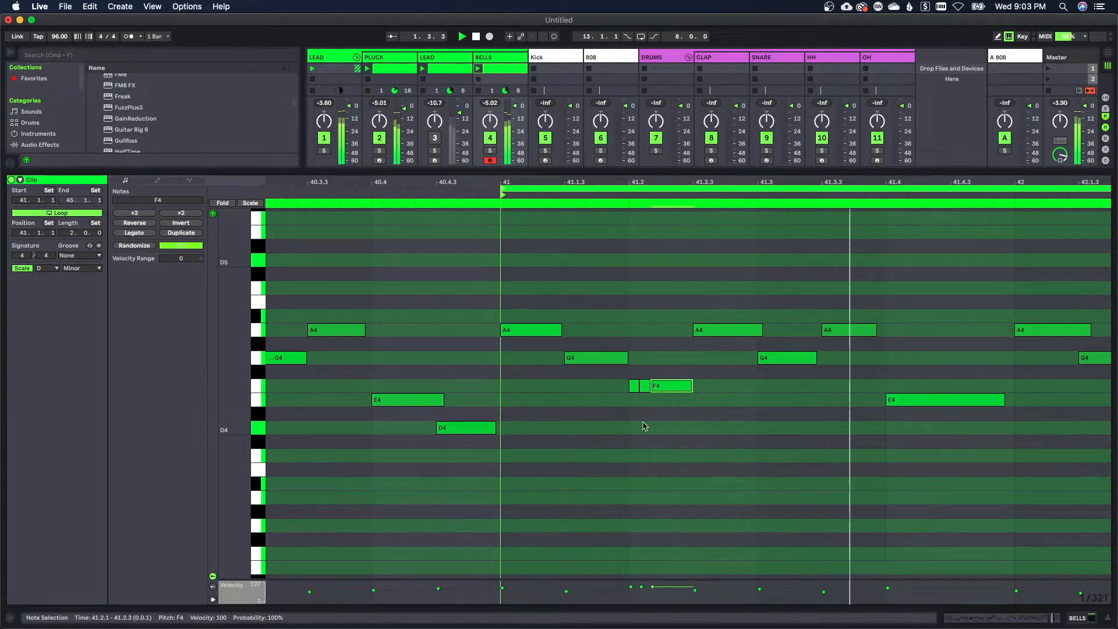
{"action": "left_click", "coordinate": [644, 427]}
Adjust the velocities of the two short F4 notes at 41.2 to be softer than the longer one, checking by playback
{"action": "key", "text": "space"}
{"action": "left_click_drag", "start_coordinate": [635, 585], "coordinate": [633, 596]}
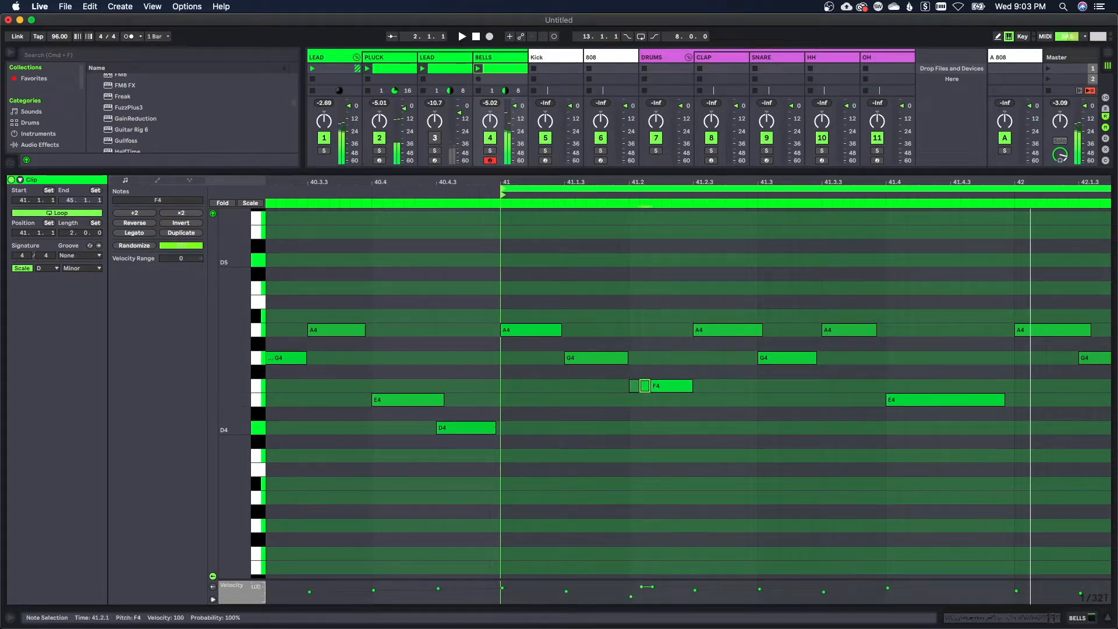
{"action": "key", "text": "space"}
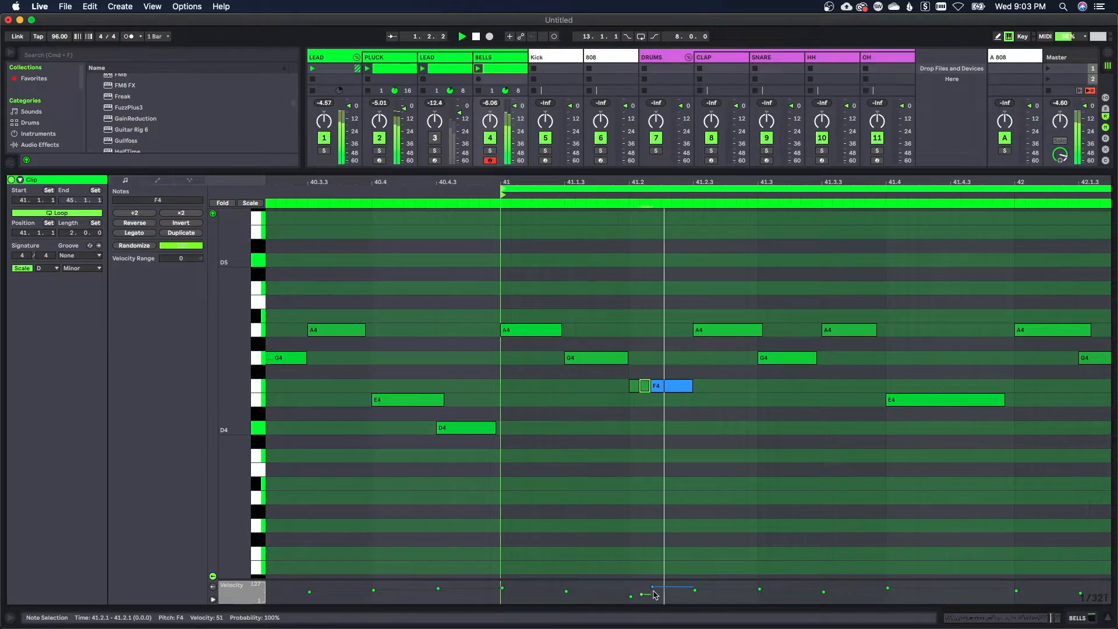
{"action": "left_click_drag", "start_coordinate": [640, 598], "coordinate": [641, 592]}
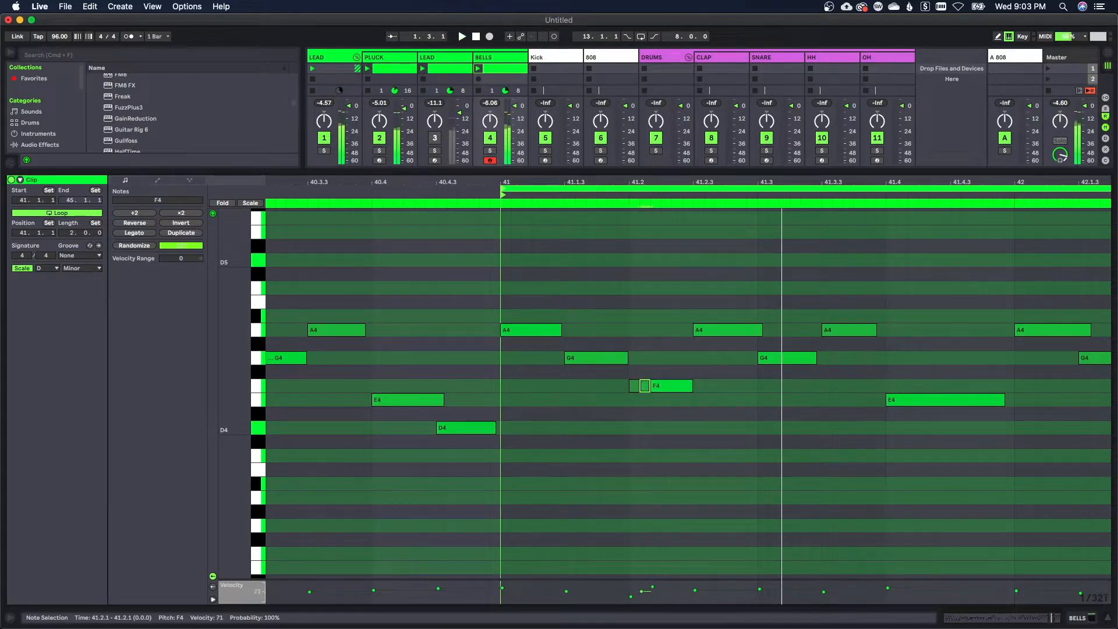
{"action": "left_click", "coordinate": [641, 593]}
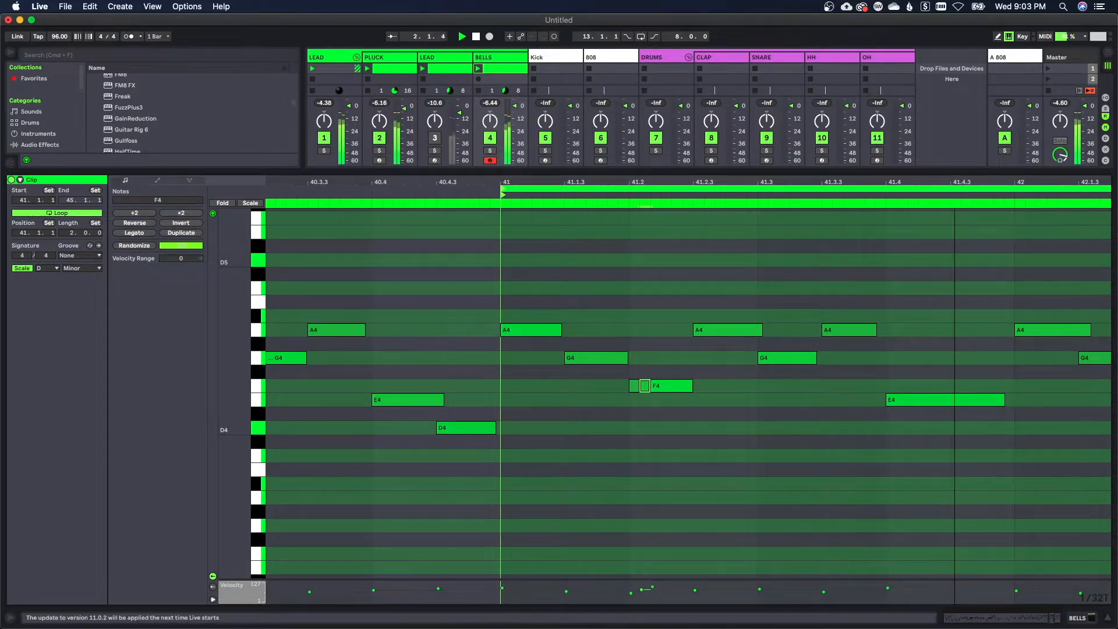
Copy the notes of bars 41–42 one octave higher to D5–A5 and lower the copies' velocities to 36–61
{"action": "left_click_drag", "start_coordinate": [589, 330], "coordinate": [586, 235]}
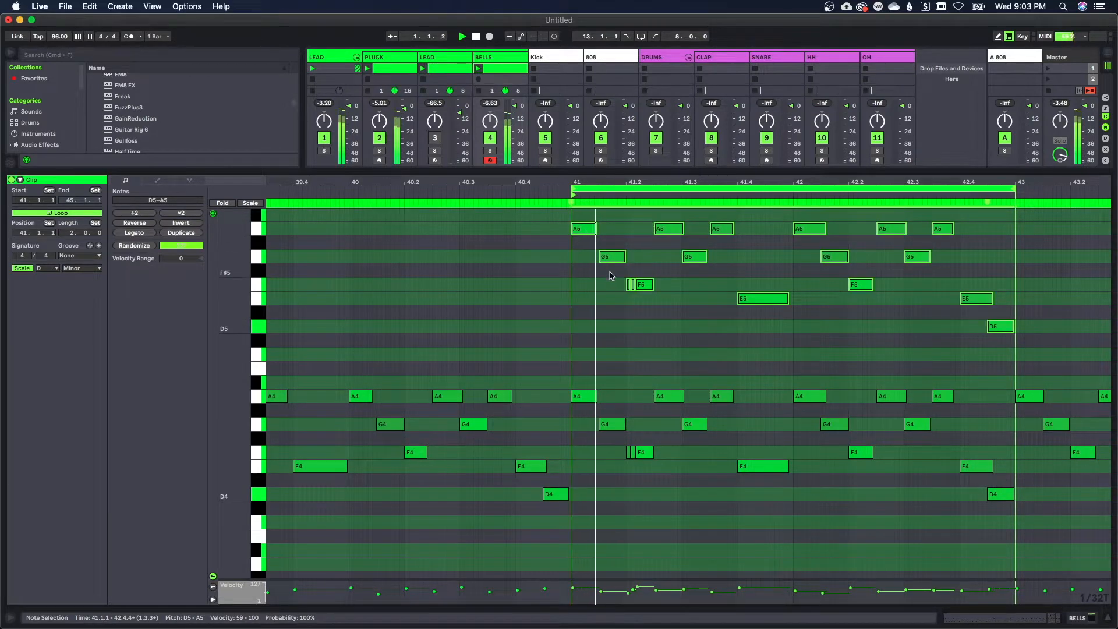
{"action": "scroll", "coordinate": [638, 309], "scroll_direction": "up", "scroll_amount": 2}
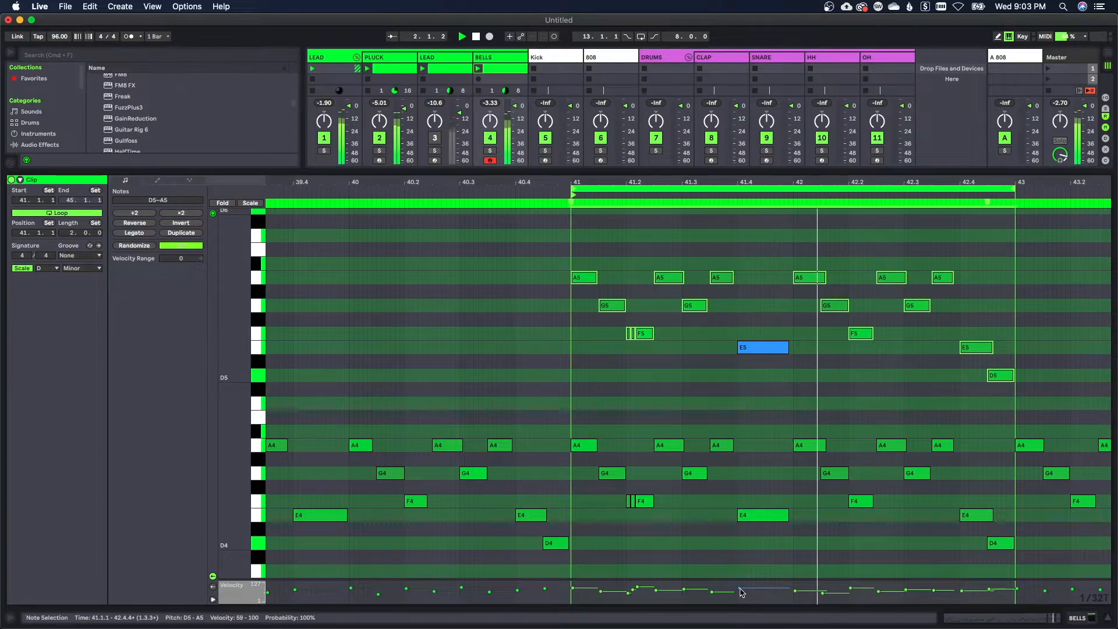
{"action": "left_click_drag", "start_coordinate": [740, 589], "coordinate": [740, 593]}
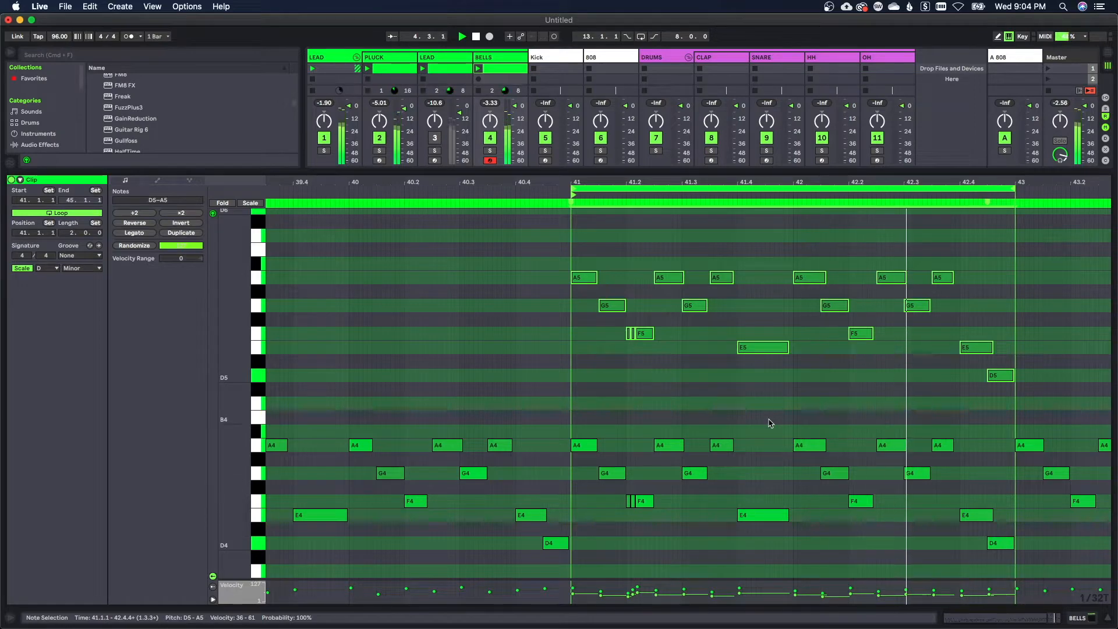
Transpose both note layers in bars 41–42 down one octave to span D3–A4
{"action": "key", "text": "shift+Down"}
{"action": "key", "text": "shift+Down"}
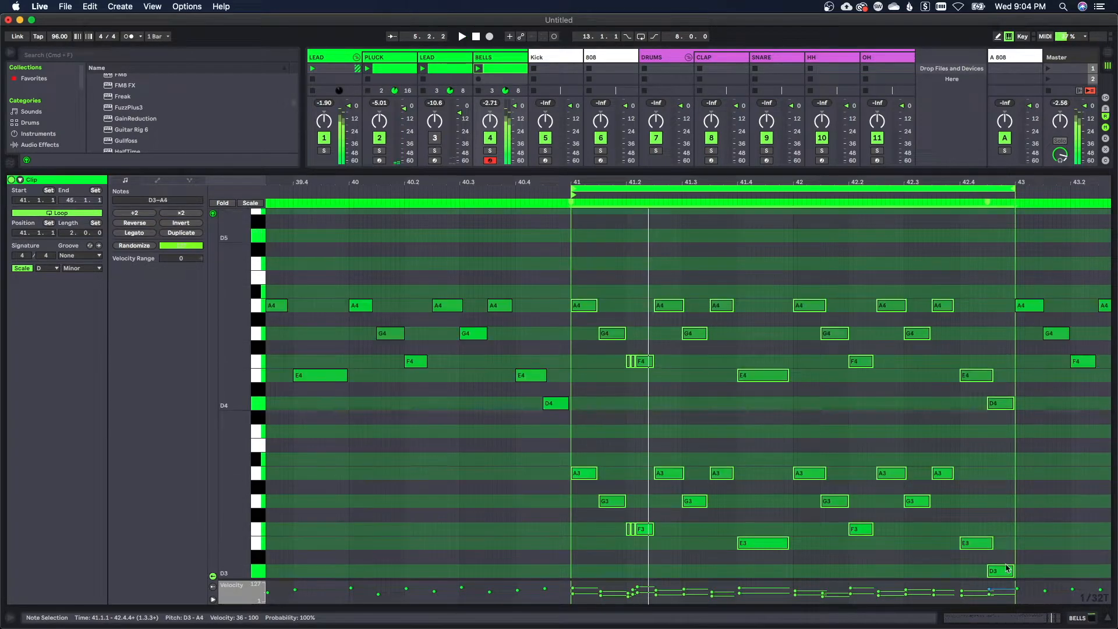
{"action": "scroll", "coordinate": [885, 418], "scroll_direction": "down", "scroll_amount": 2}
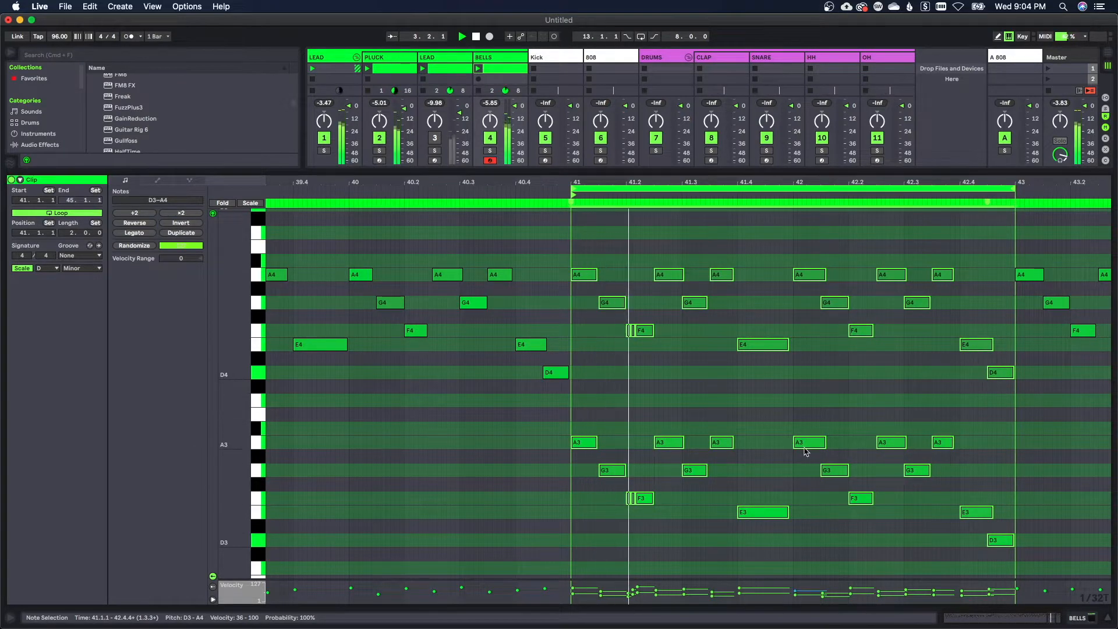
{"action": "left_click", "coordinate": [796, 482]}
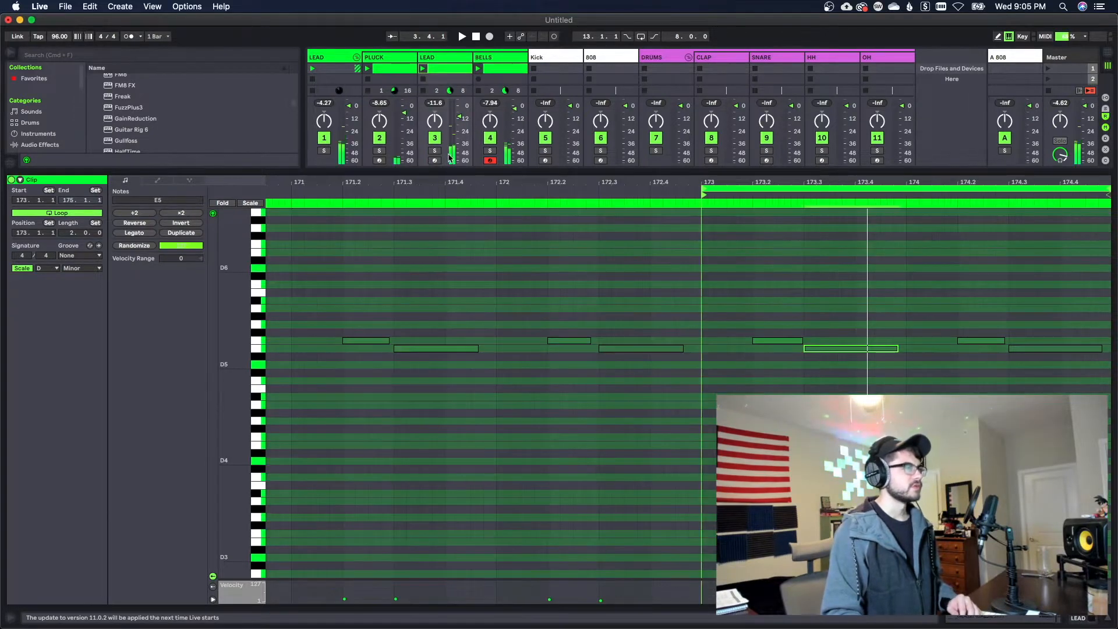
Solo the LEAD track 3 and move its E5 notes at 173.3 and 174.3 down to D5
{"action": "left_click", "coordinate": [435, 151]}
{"action": "left_click_drag", "start_coordinate": [849, 350], "coordinate": [851, 367]}
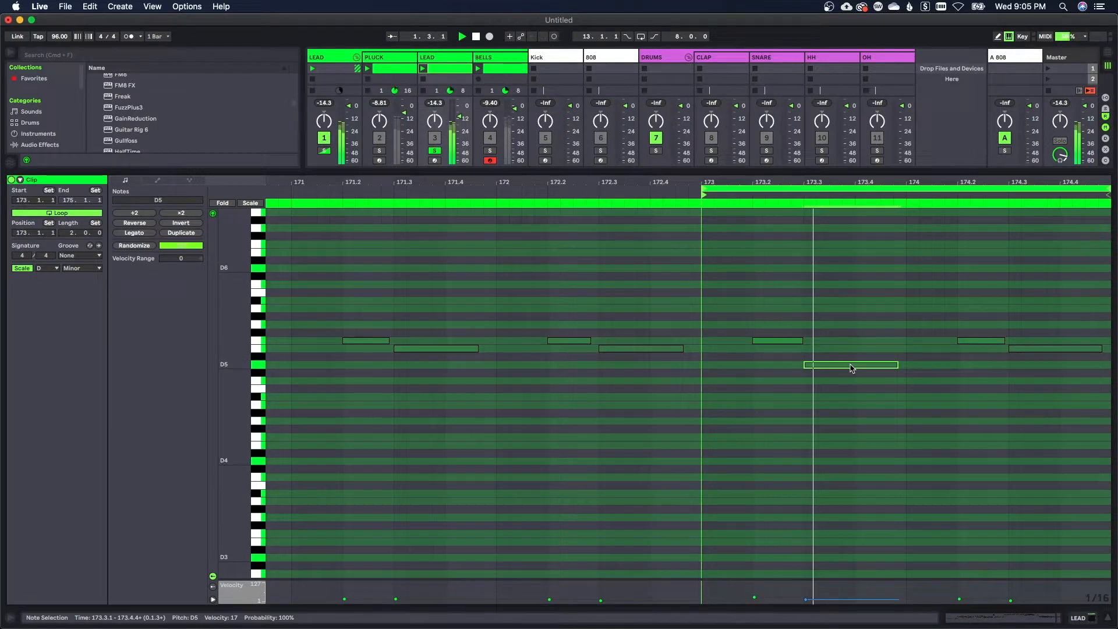
{"action": "left_click_drag", "start_coordinate": [1031, 352], "coordinate": [1033, 368]}
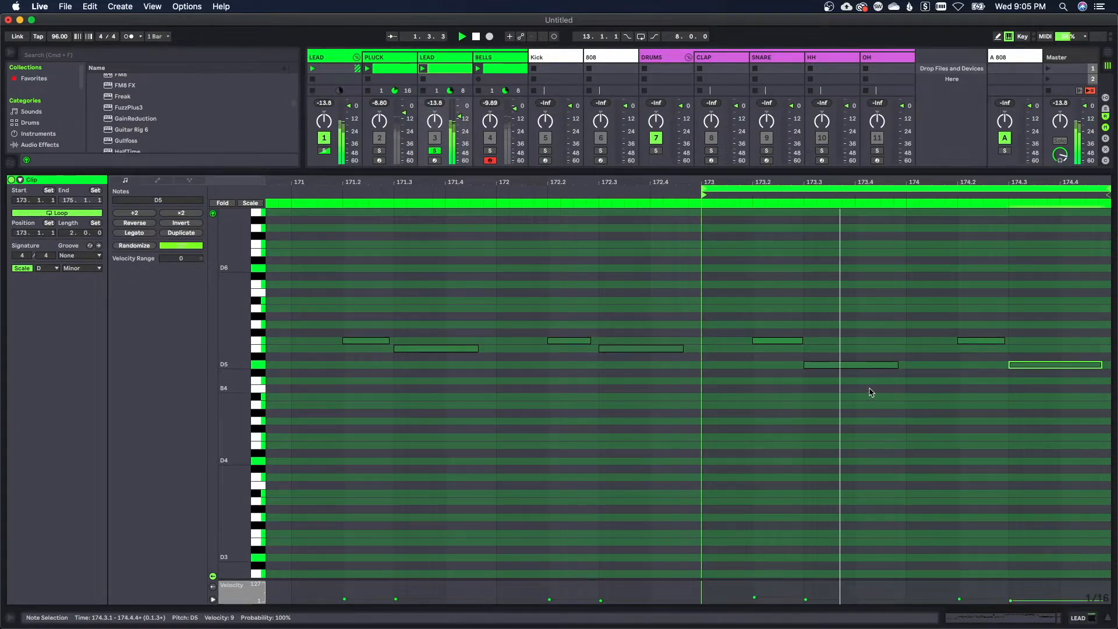
Disarm and solo the BELLS track, and rename it YANGQUIN
{"action": "left_click", "coordinate": [489, 160]}
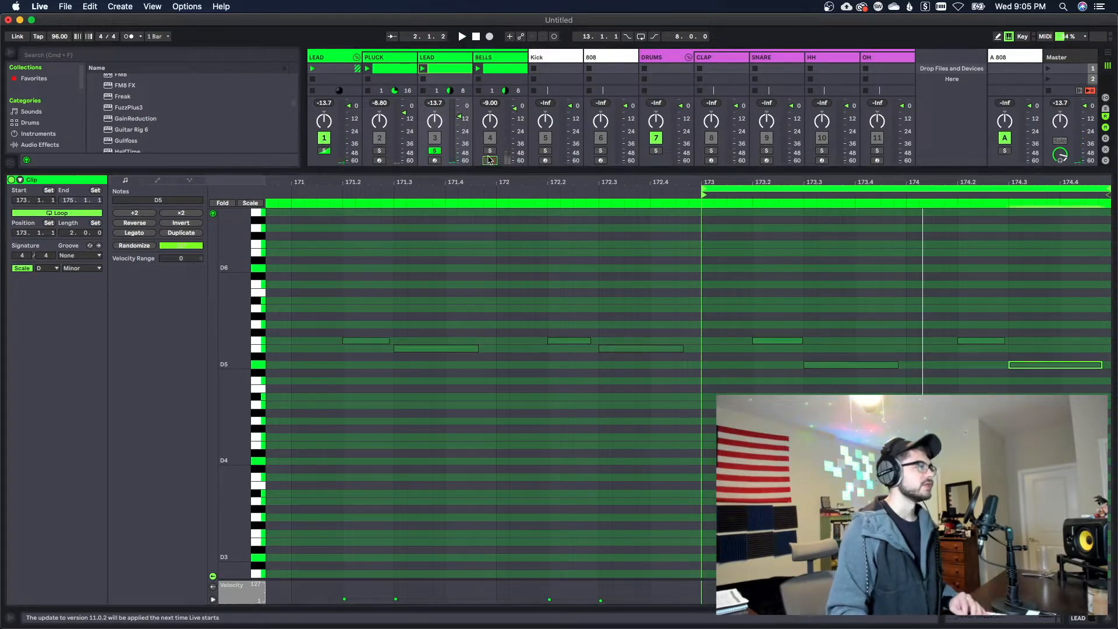
{"action": "left_click", "coordinate": [501, 69]}
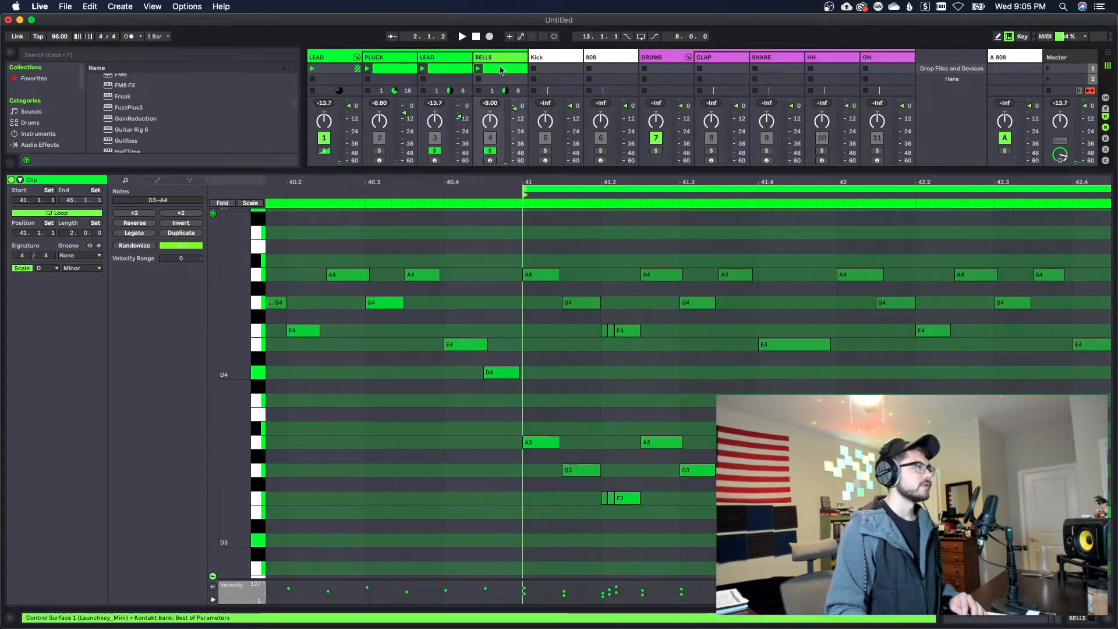
{"action": "left_click", "coordinate": [1077, 620]}
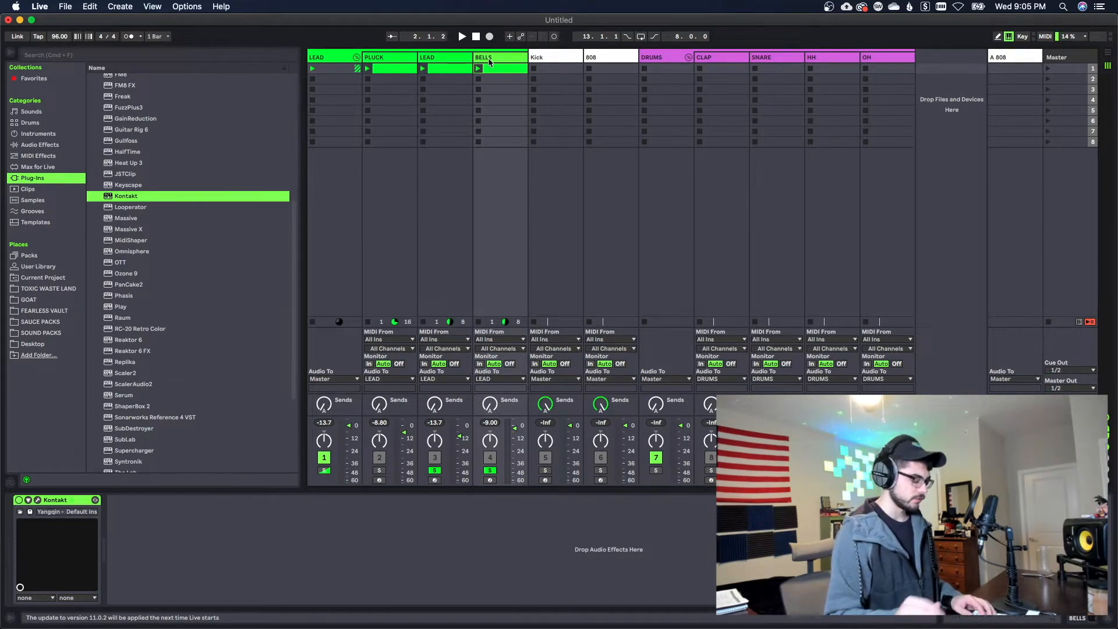
{"action": "key", "text": "super+r"}
{"action": "type", "text": "YANGQUIN"}
{"action": "key", "text": "Return"}
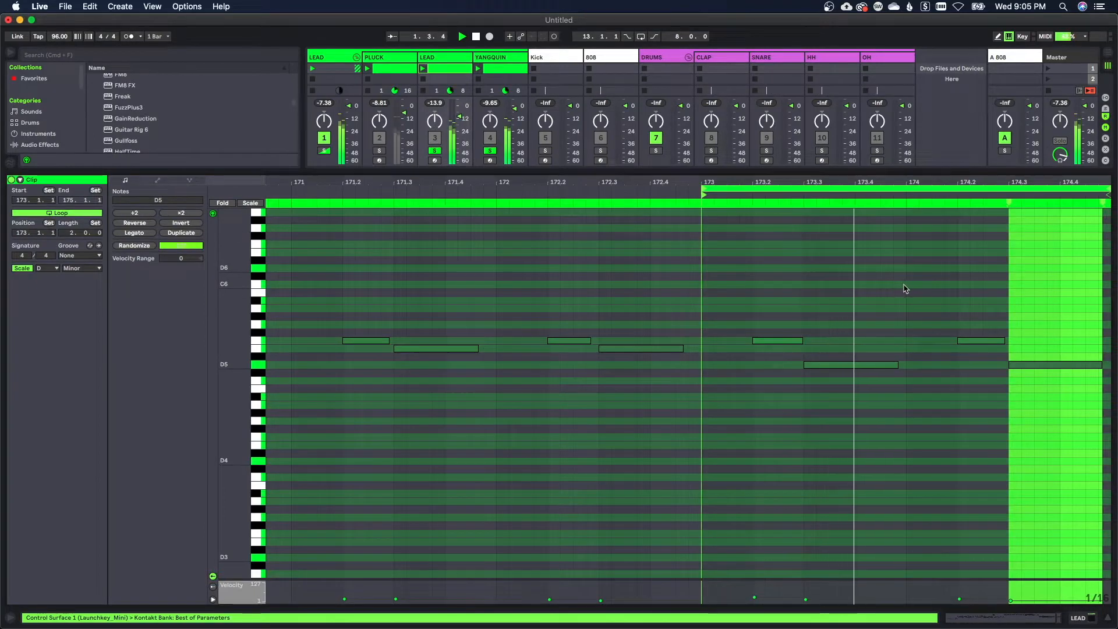
Shift the D5 note at 173.3 in the lead clip later so it starts at 173.3.3
{"action": "left_click", "coordinate": [842, 376]}
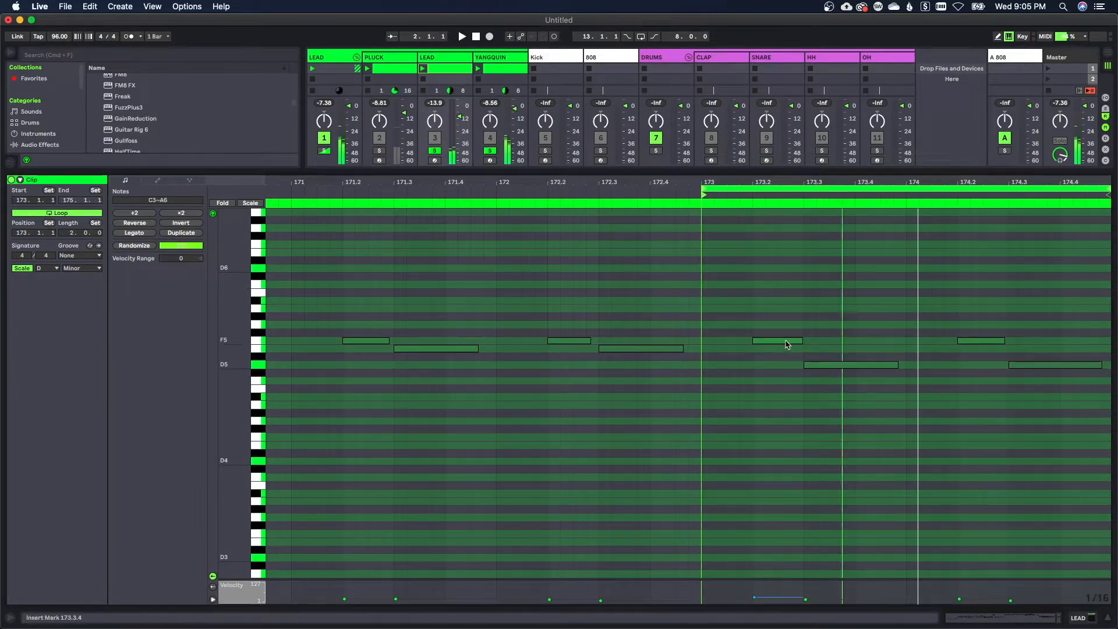
{"action": "left_click", "coordinate": [787, 342]}
{"action": "key", "text": "space"}
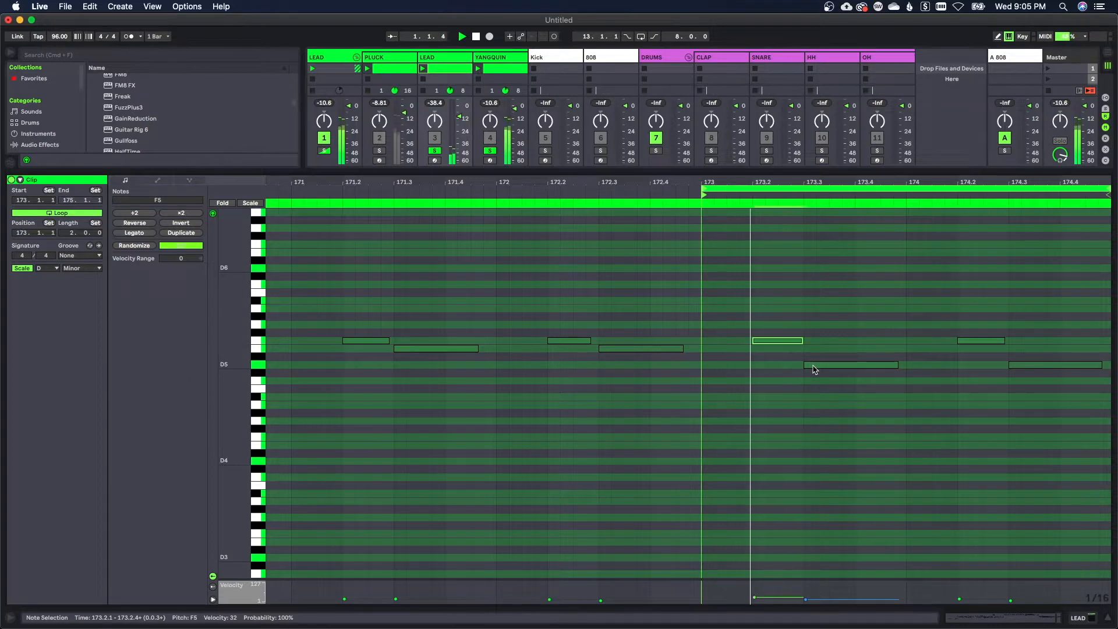
{"action": "left_click_drag", "start_coordinate": [818, 369], "coordinate": [843, 371]}
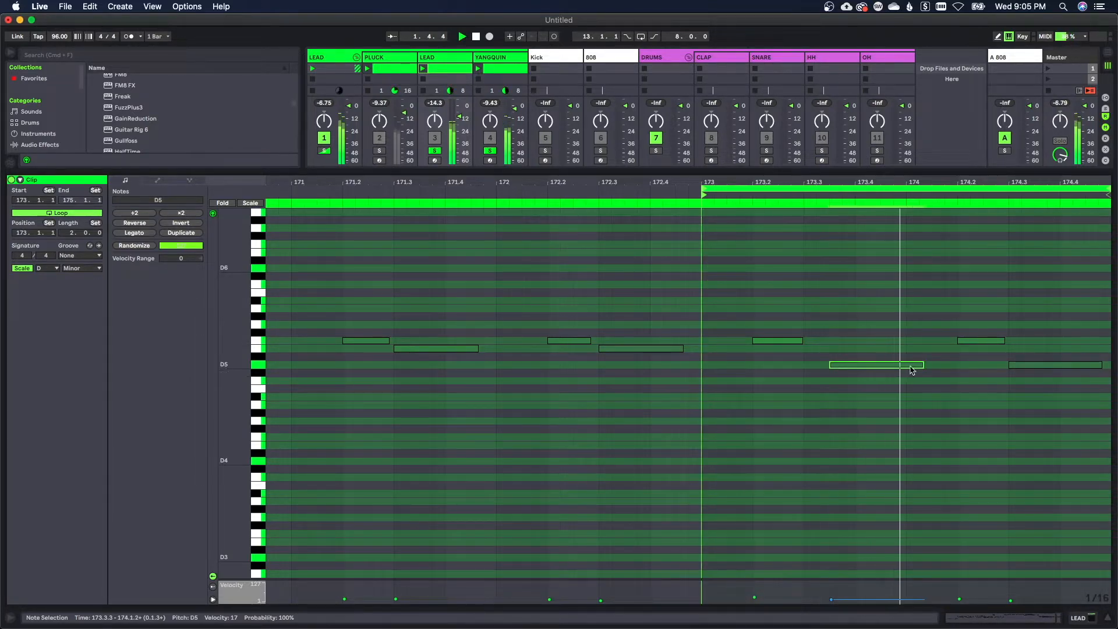
Shorten the lead's D5 note at 173.3.3 and transpose the selected D5–F5 notes in bars 173–174 down one octave
{"action": "left_click_drag", "start_coordinate": [923, 365], "coordinate": [906, 369]}
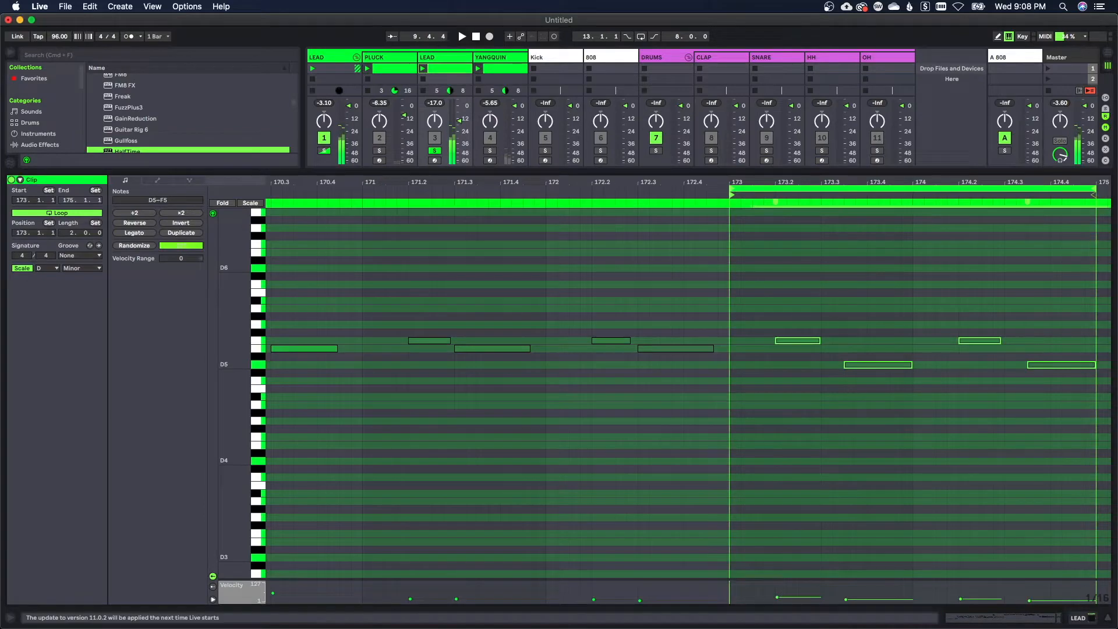
{"action": "key", "text": "shift+Down"}
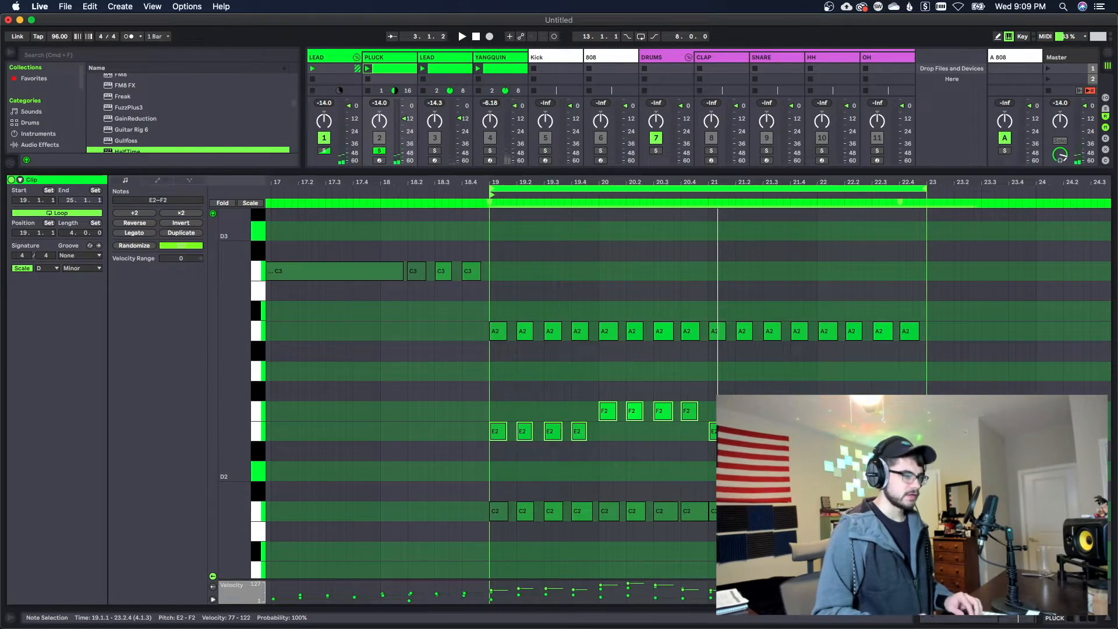
Transpose the selected E2–F2 notes in the PLUCK clip's bars 19–22 up one octave and play the loop to audition them
{"action": "key", "text": "shift+Up"}
{"action": "key", "text": "space"}
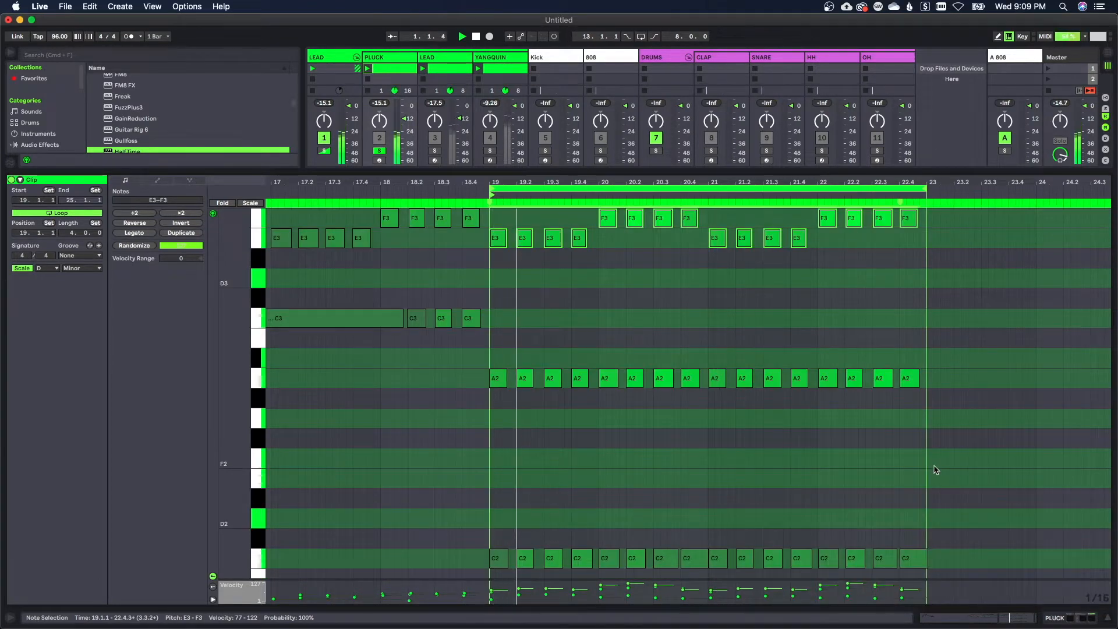
{"action": "scroll", "coordinate": [932, 469], "scroll_direction": "up", "scroll_amount": 2}
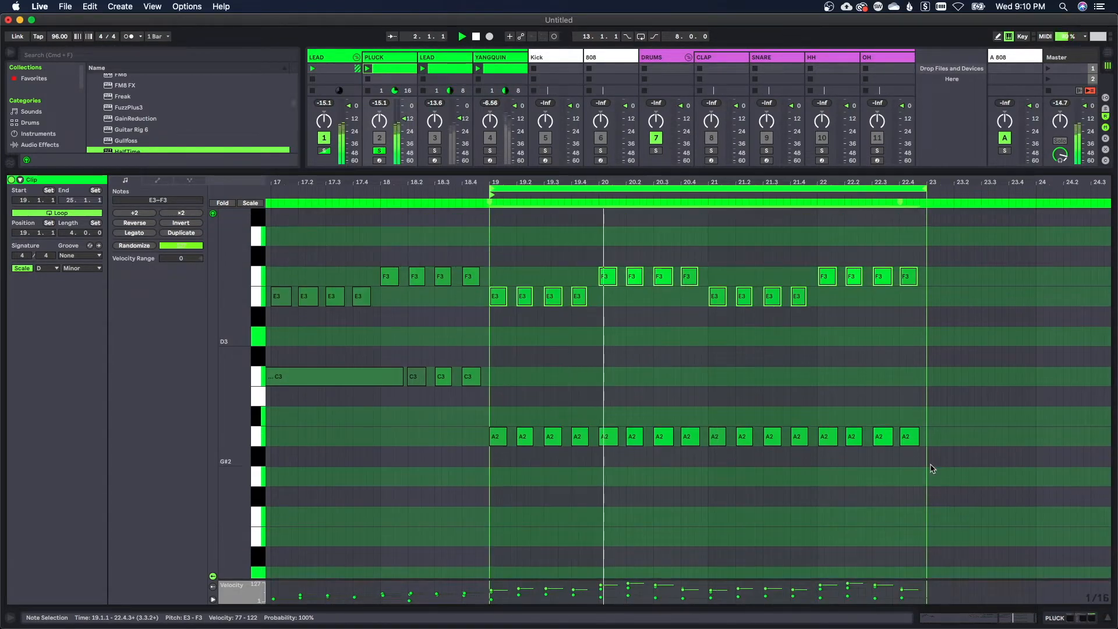
{"action": "scroll", "coordinate": [932, 468], "scroll_direction": "down", "scroll_amount": 4}
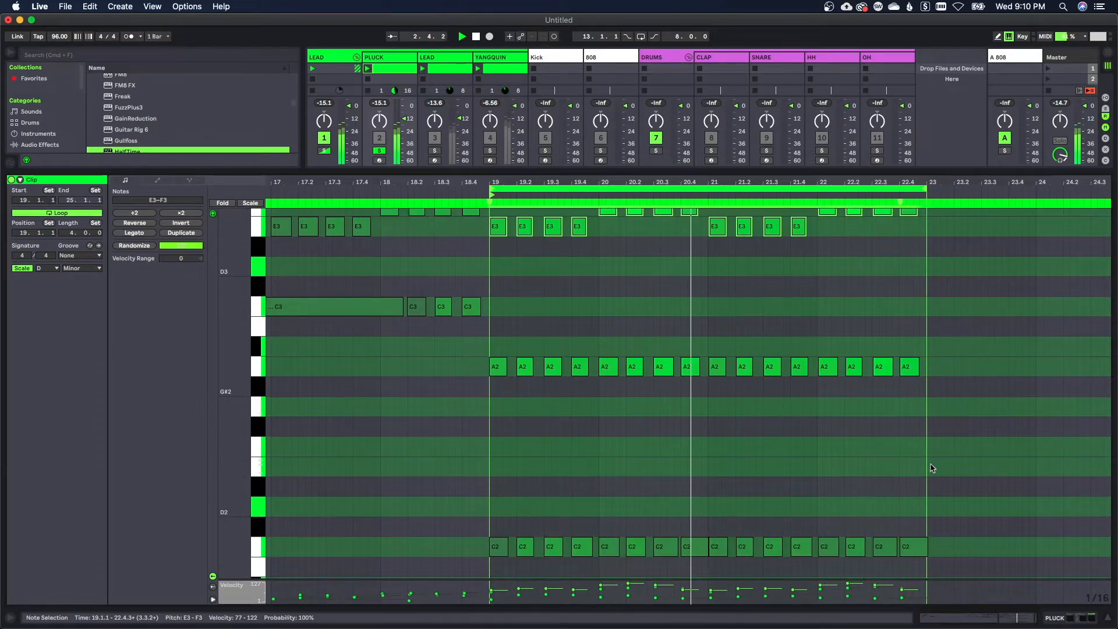
{"action": "scroll", "coordinate": [932, 468], "scroll_direction": "up", "scroll_amount": 3}
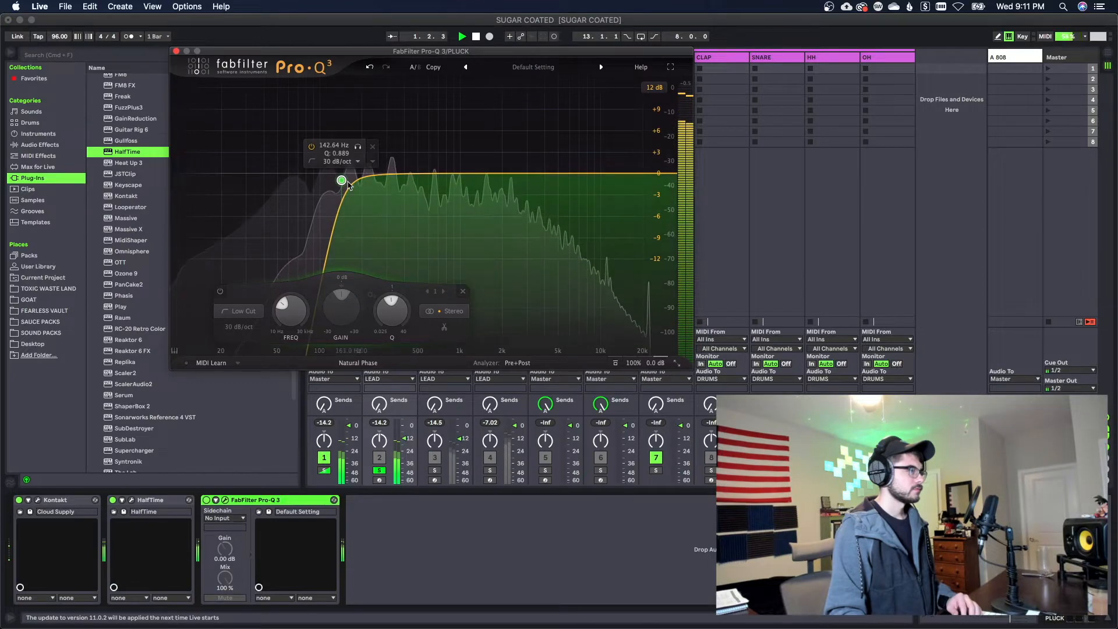
Adjust the low-cut point in the PLUCK track's Pro-Q 3 and move the LEAD track's low cut to a higher frequency
{"action": "mouse_move", "coordinate": [352, 183]}
{"action": "left_mouse_down"}
{"action": "mouse_move", "coordinate": [362, 175]}
{"action": "mouse_move", "coordinate": [354, 175]}
{"action": "left_mouse_up"}
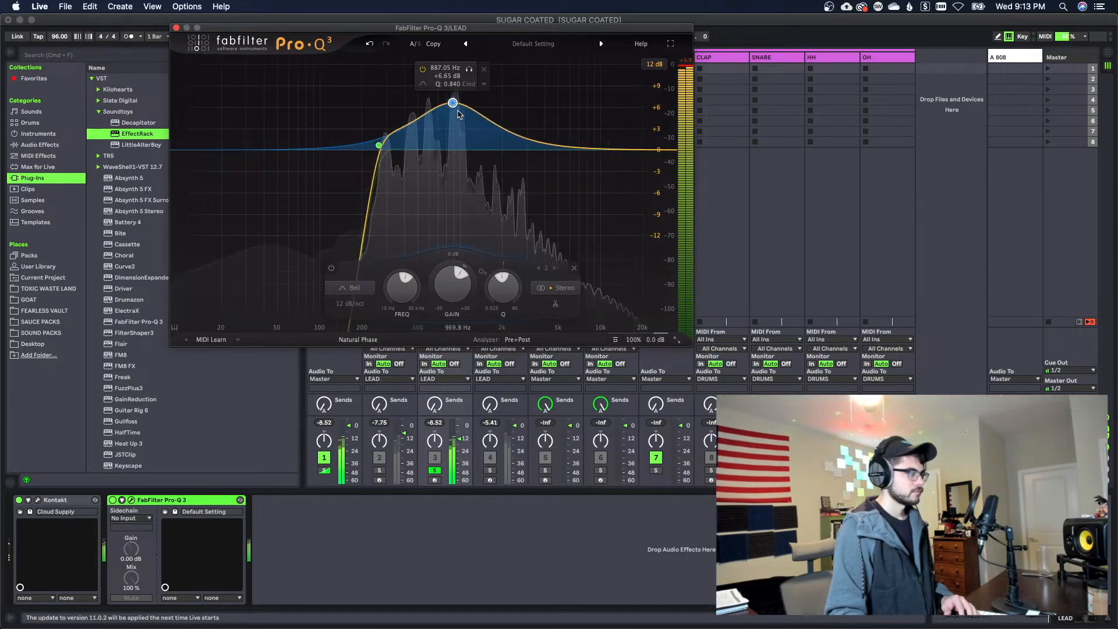
{"action": "left_click_drag", "start_coordinate": [379, 145], "coordinate": [389, 145]}
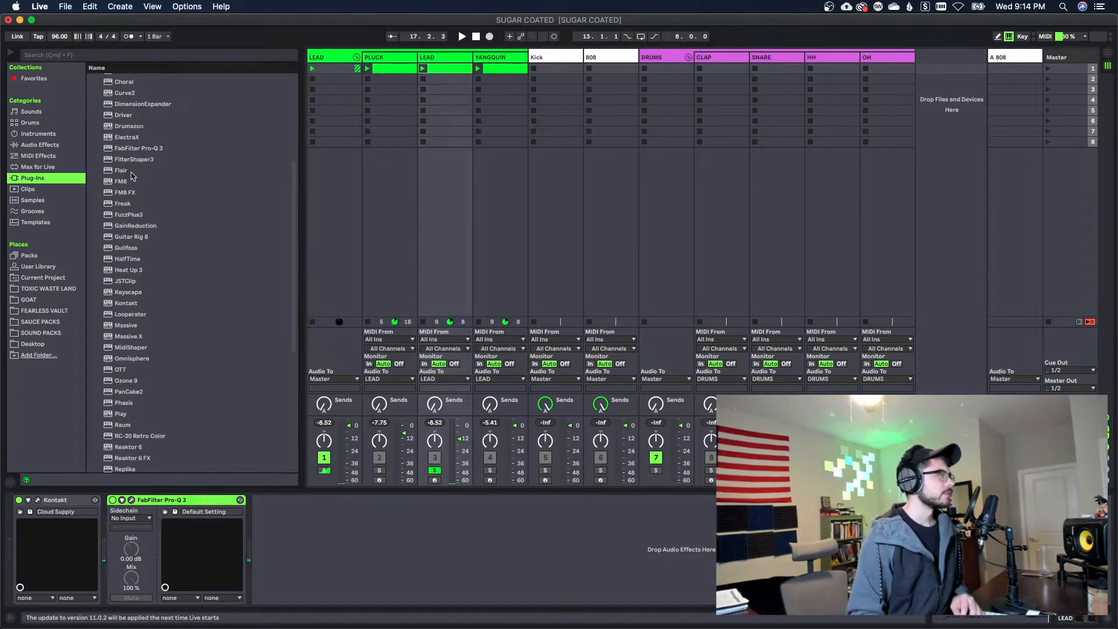
Add Flair to the LEAD track with the Vibra Tone preset, audition it, and close its window
{"action": "left_click", "coordinate": [130, 171]}
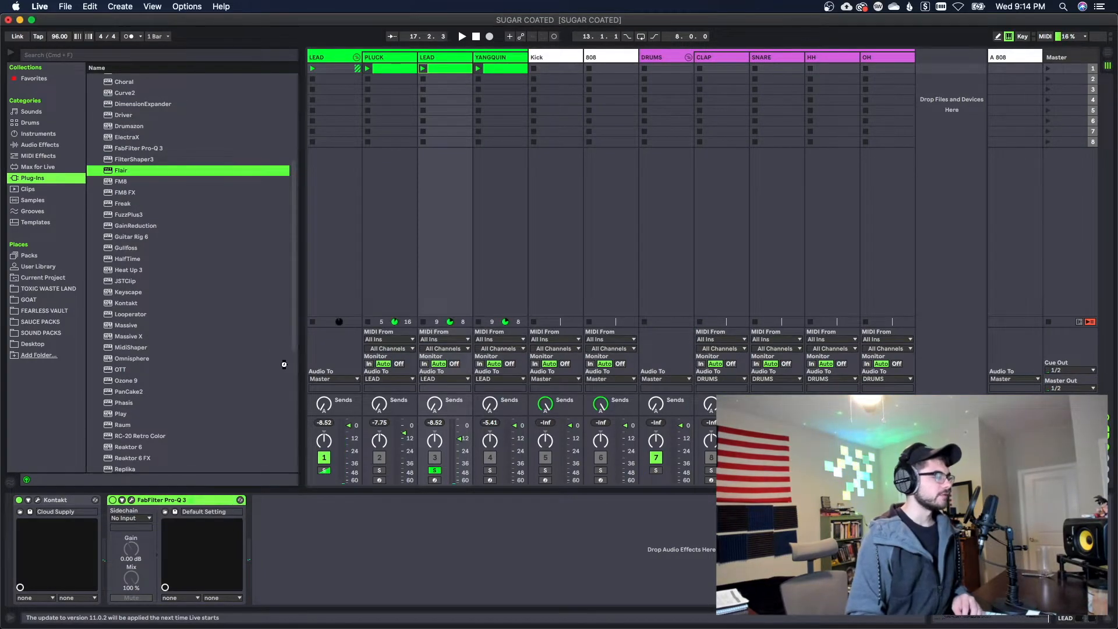
{"action": "key", "text": "Return"}
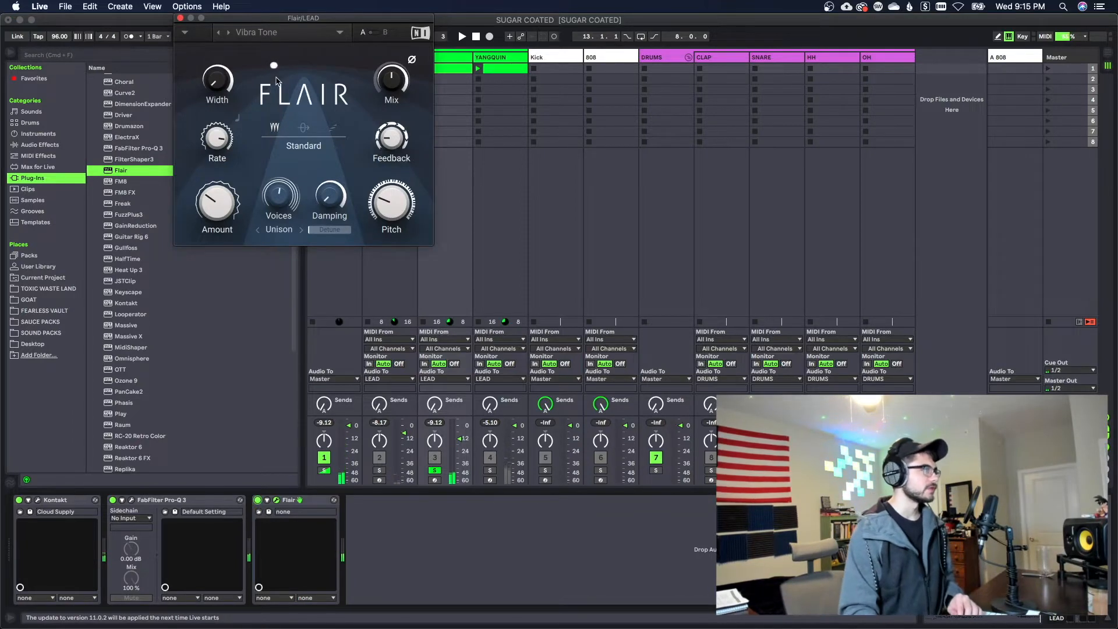
{"action": "key", "text": "space"}
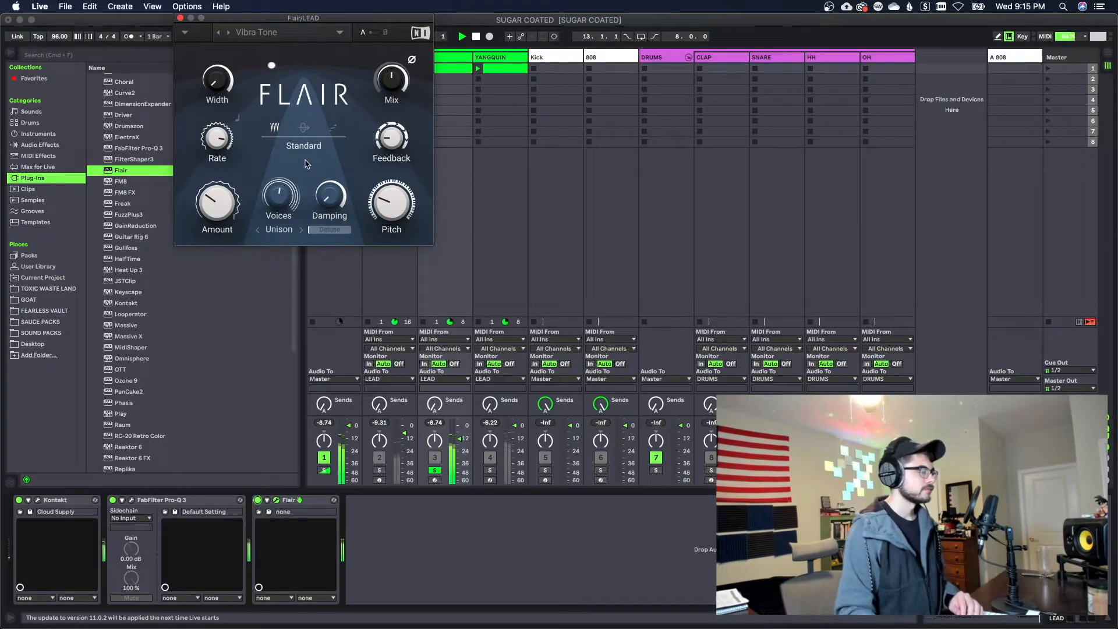
{"action": "left_click", "coordinate": [180, 19]}
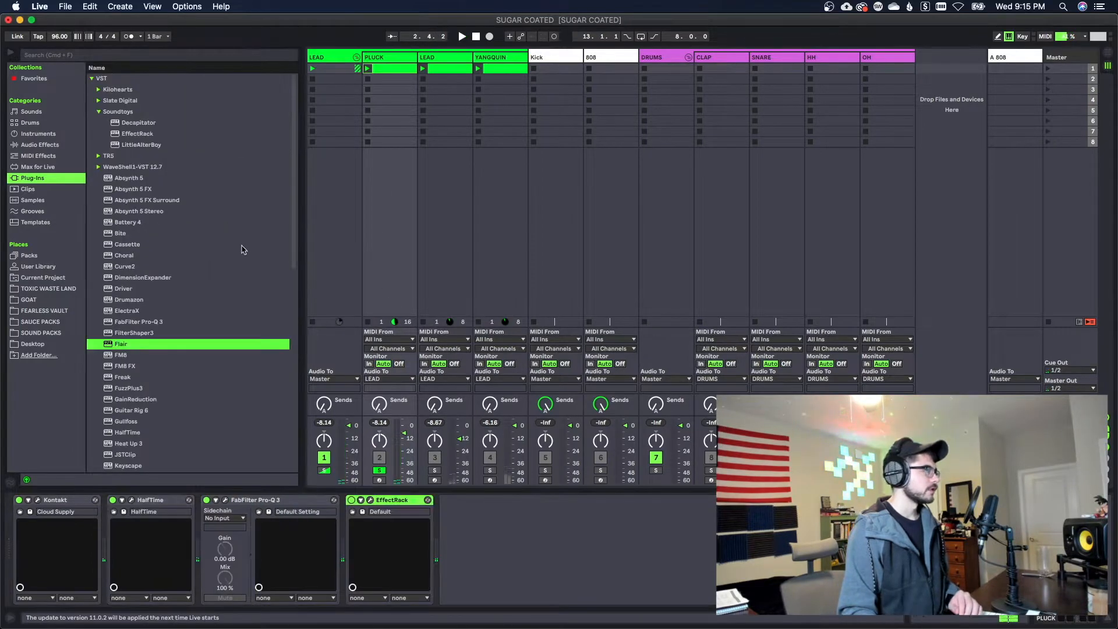
Add Cassette to the end of the PLUCK track's effect chain and load the artist preset Insight - Warm Keys
{"action": "left_click", "coordinate": [134, 244]}
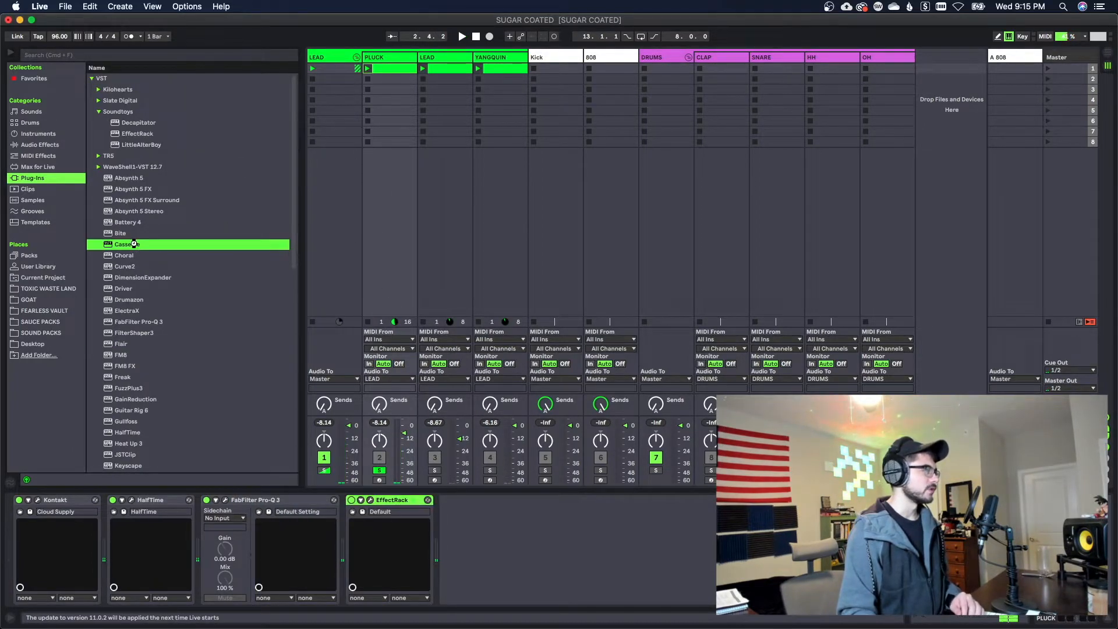
{"action": "left_click_drag", "start_coordinate": [347, 375], "coordinate": [348, 373]}
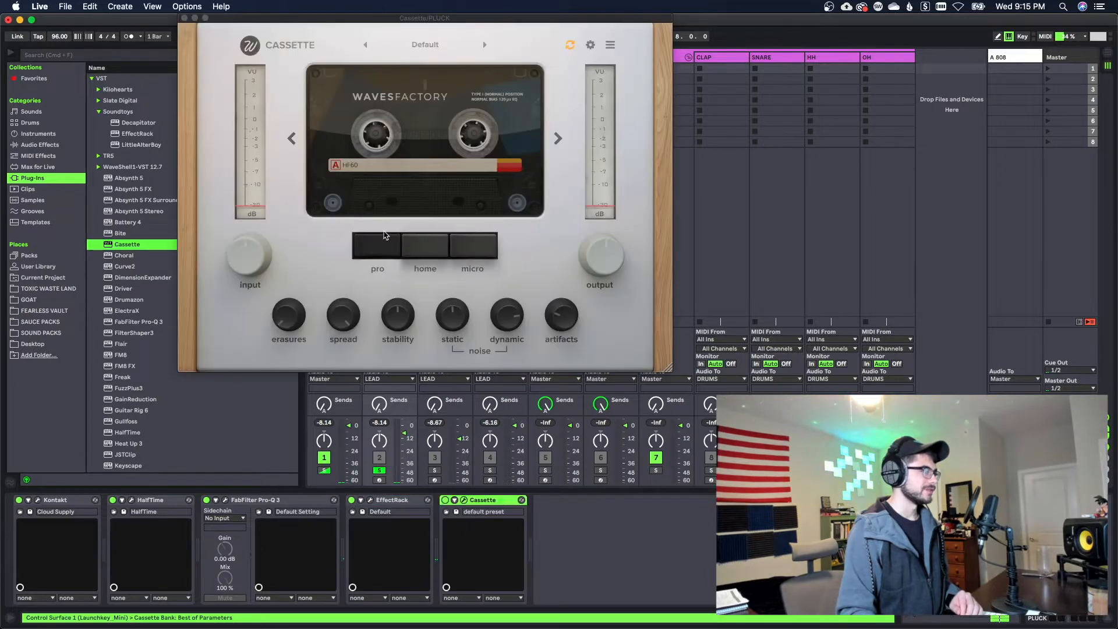
{"action": "left_click", "coordinate": [417, 46]}
{"action": "mouse_move", "coordinate": [417, 108]}
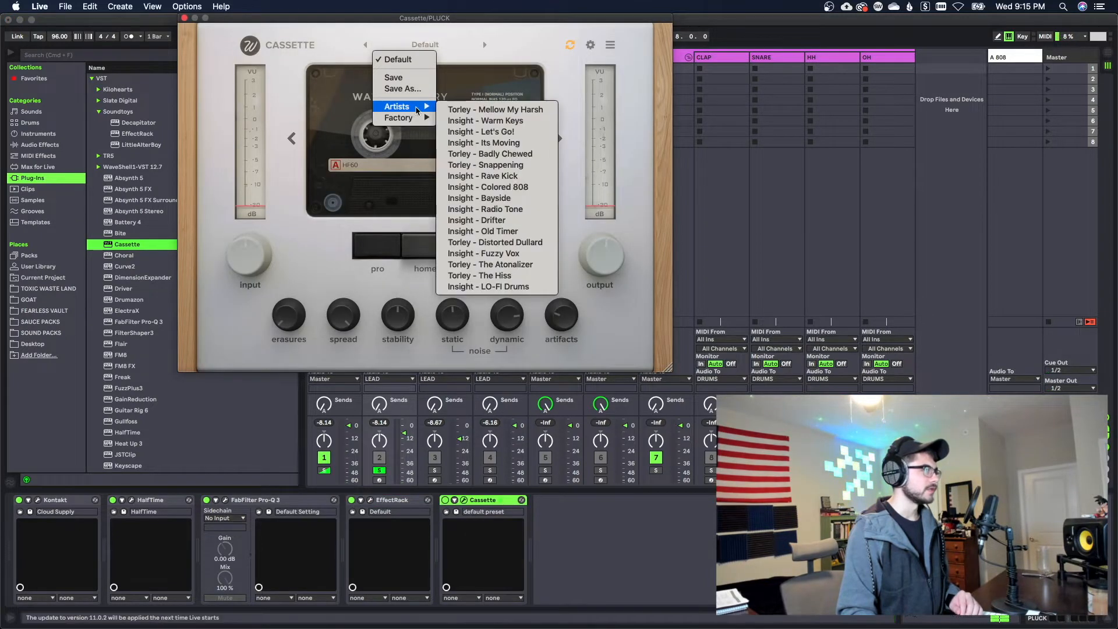
{"action": "left_click", "coordinate": [491, 121]}
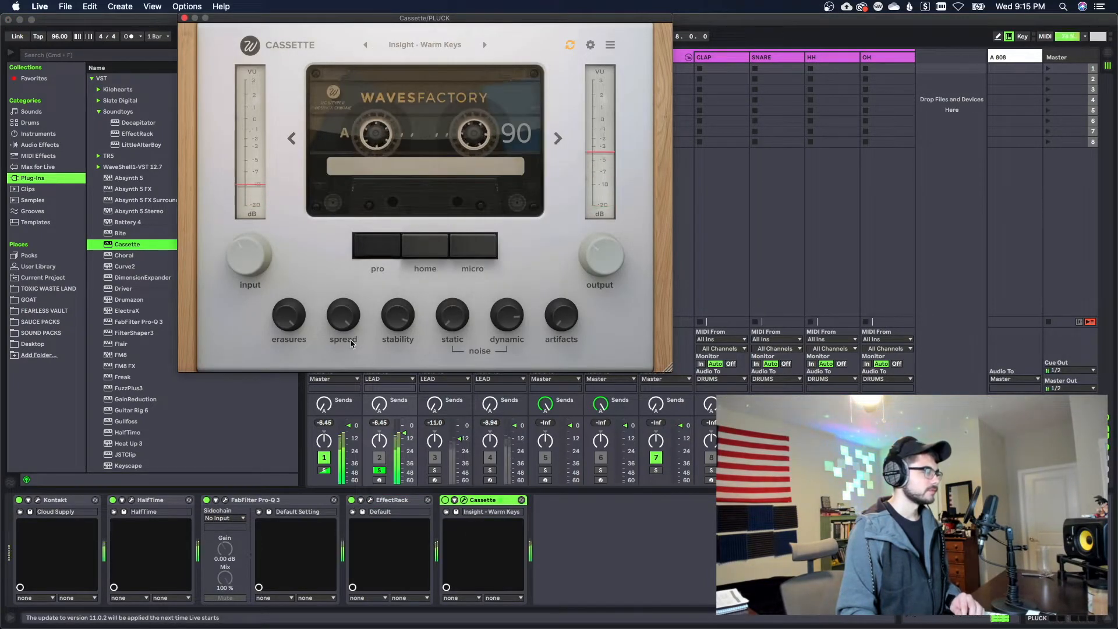
{"action": "left_click", "coordinate": [184, 18]}
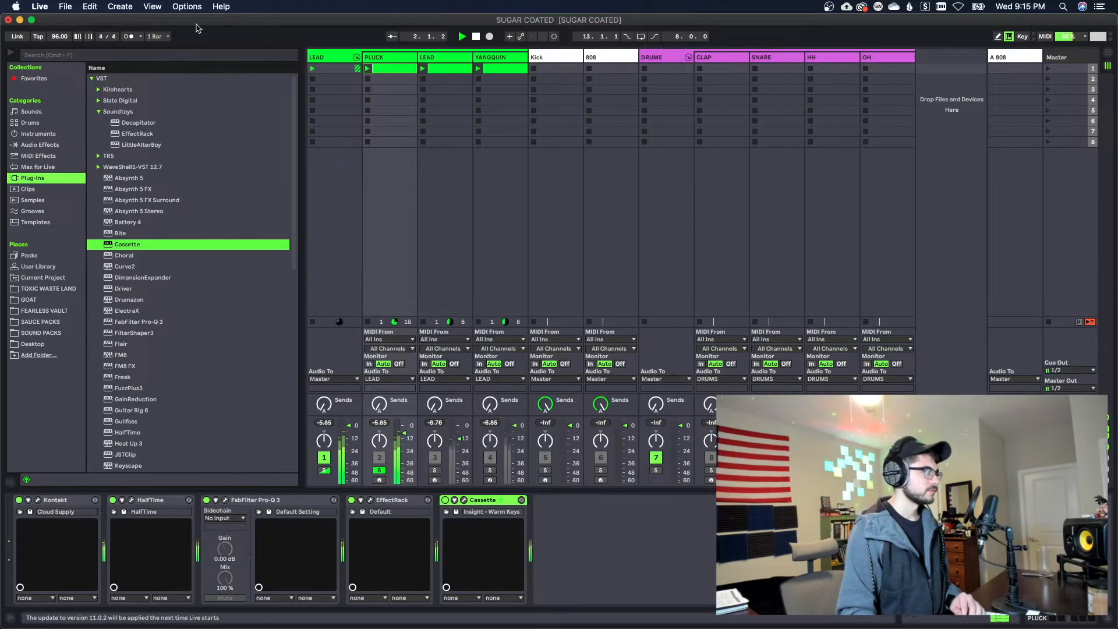
Solo LEAD track 3 and add RC-20 Retro Color after Flair
{"action": "left_click", "coordinate": [444, 62]}
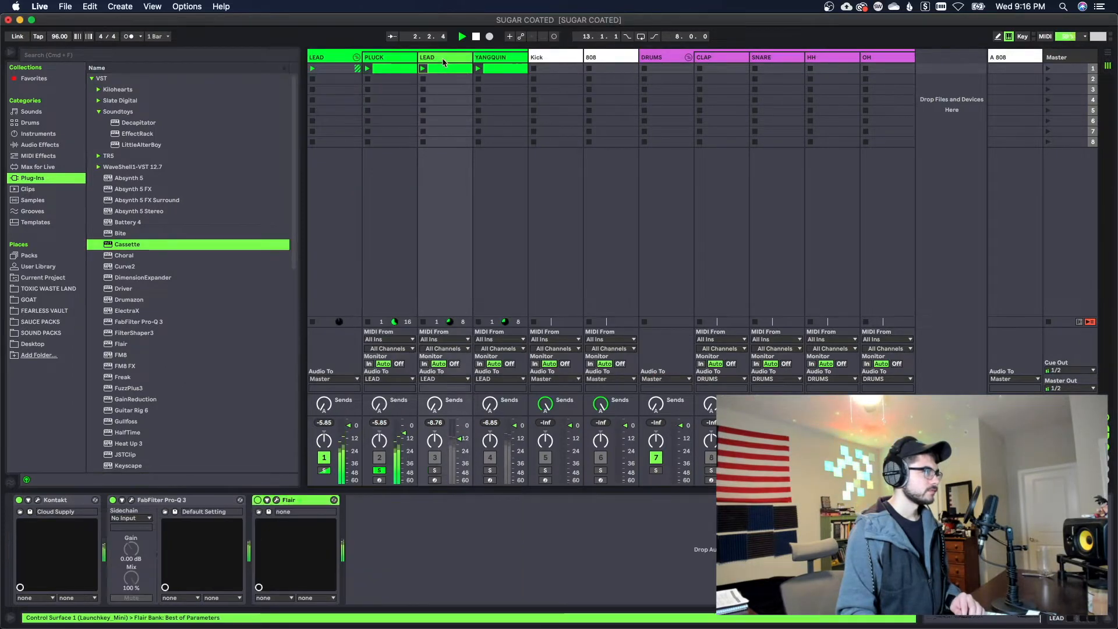
{"action": "left_click", "coordinate": [435, 470]}
{"action": "scroll", "coordinate": [174, 291], "scroll_direction": "down", "scroll_amount": 10}
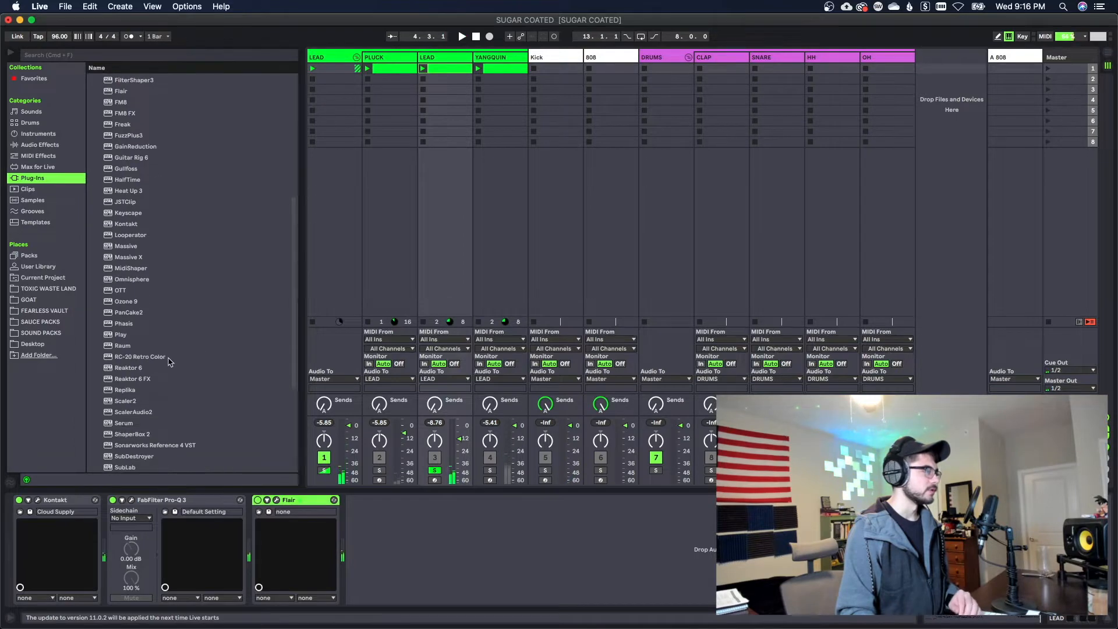
{"action": "double_click", "coordinate": [142, 357]}
Step through RC-20's vinyl presets to Vinyl 4 and lower its Noise amount
{"action": "left_click", "coordinate": [462, 53]}
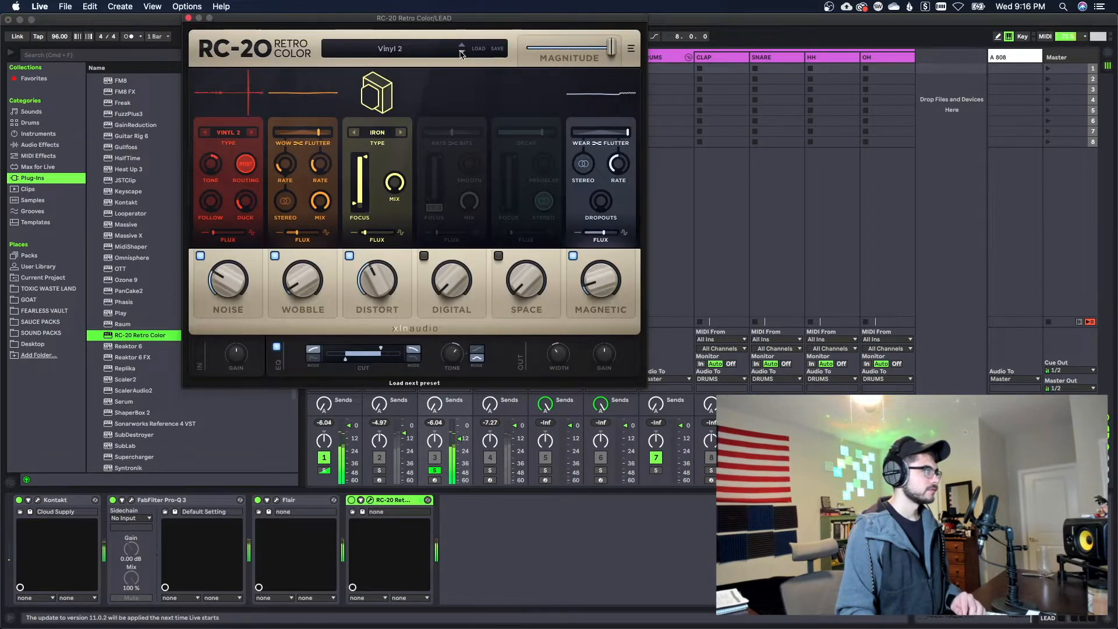
{"action": "left_click", "coordinate": [462, 54]}
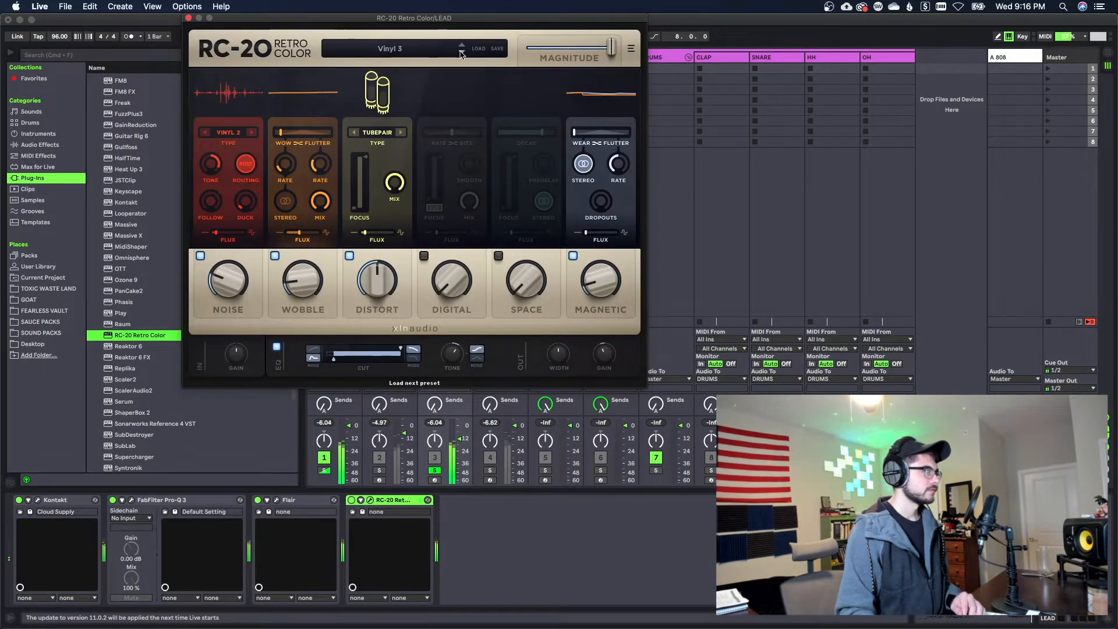
{"action": "left_click", "coordinate": [461, 54]}
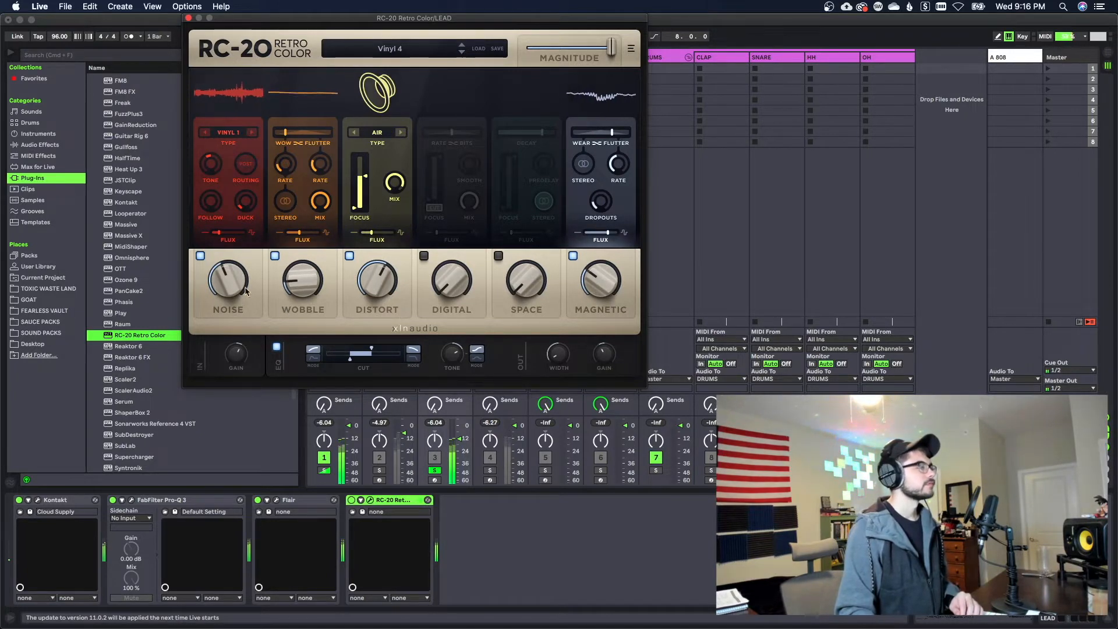
{"action": "left_click_drag", "start_coordinate": [245, 291], "coordinate": [231, 337]}
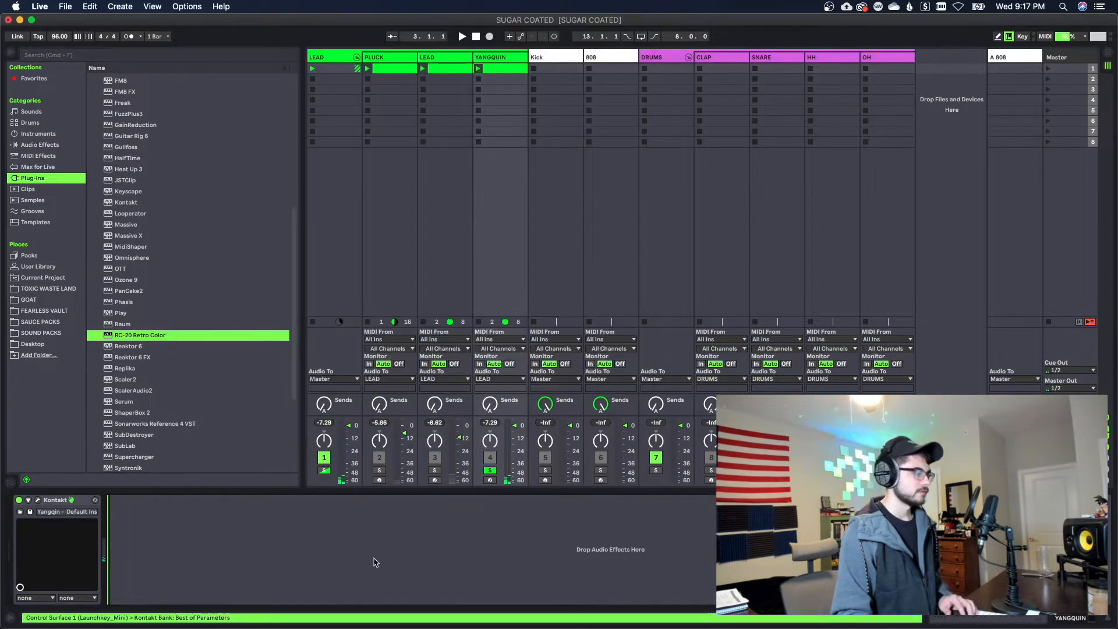
Paste the copied Pro-Q 3 onto the YANGQUIN track, open it, and narrow a bell band to a Q of about 12.6
{"action": "key", "text": "super+v"}
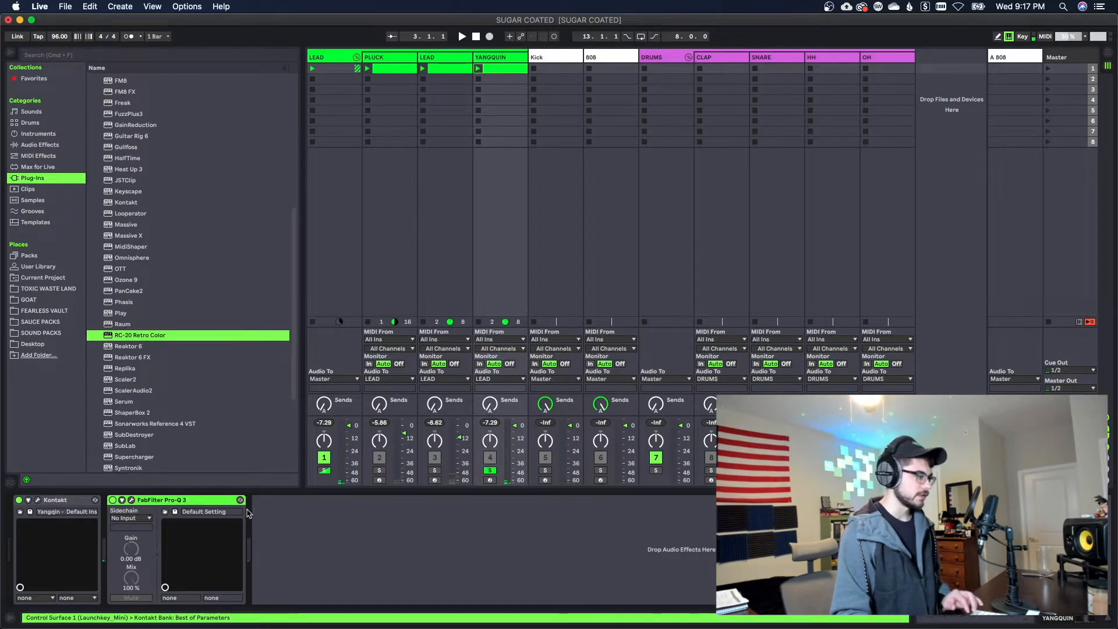
{"action": "left_click", "coordinate": [131, 500]}
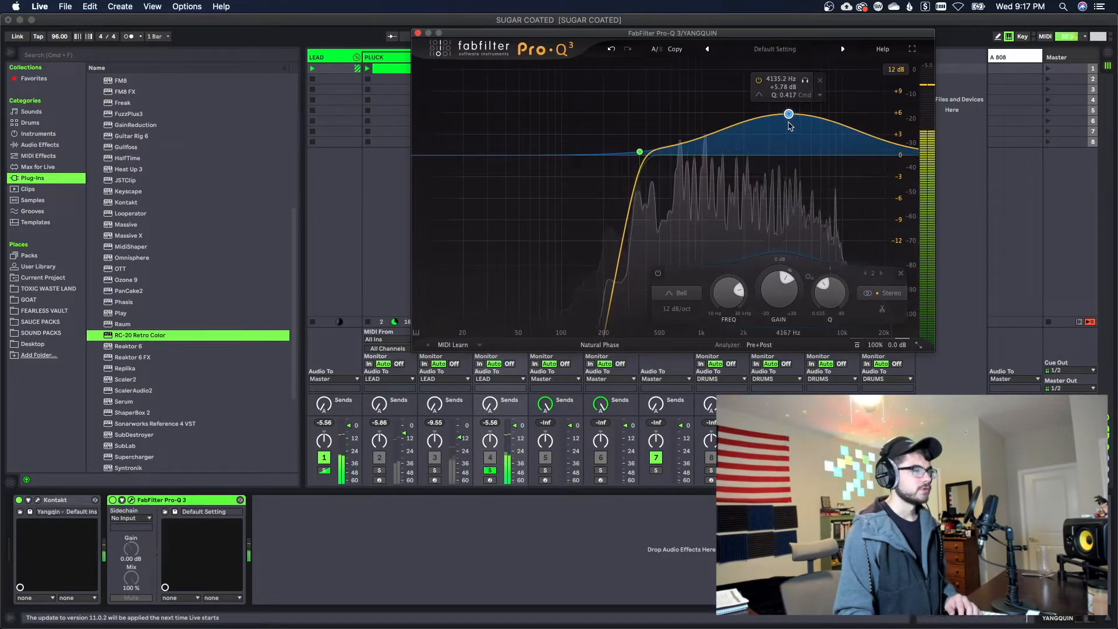
{"action": "scroll", "coordinate": [791, 124], "scroll_direction": "up", "scroll_amount": 10}
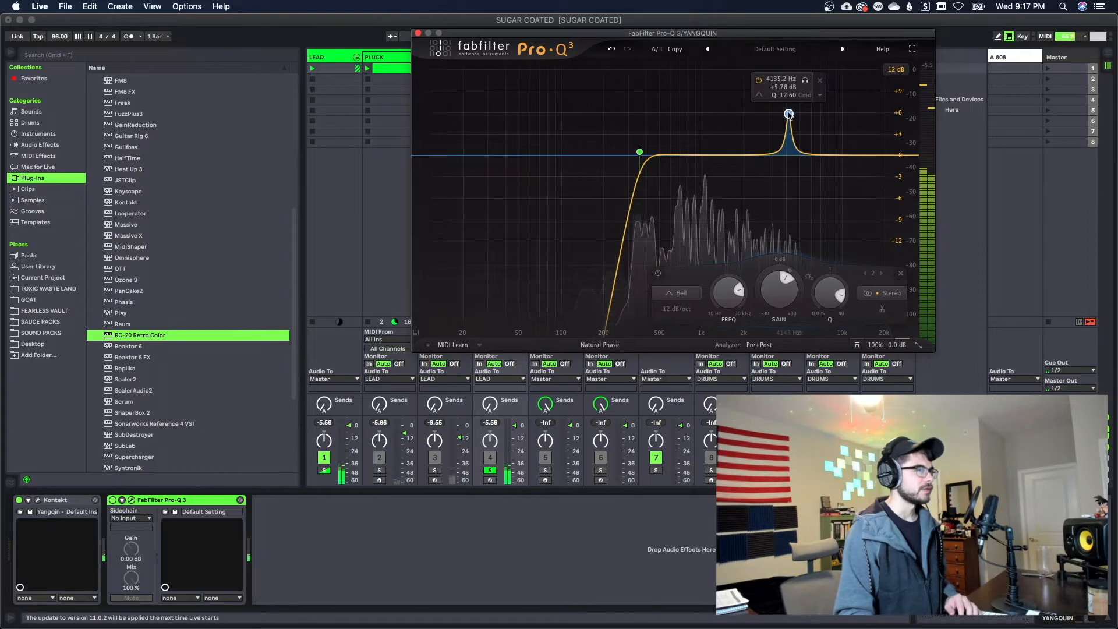
Sweep the boosted bell band to about 6.8 kHz and set its gain to about -13.4 dB
{"action": "left_click_drag", "start_coordinate": [789, 114], "coordinate": [784, 87]}
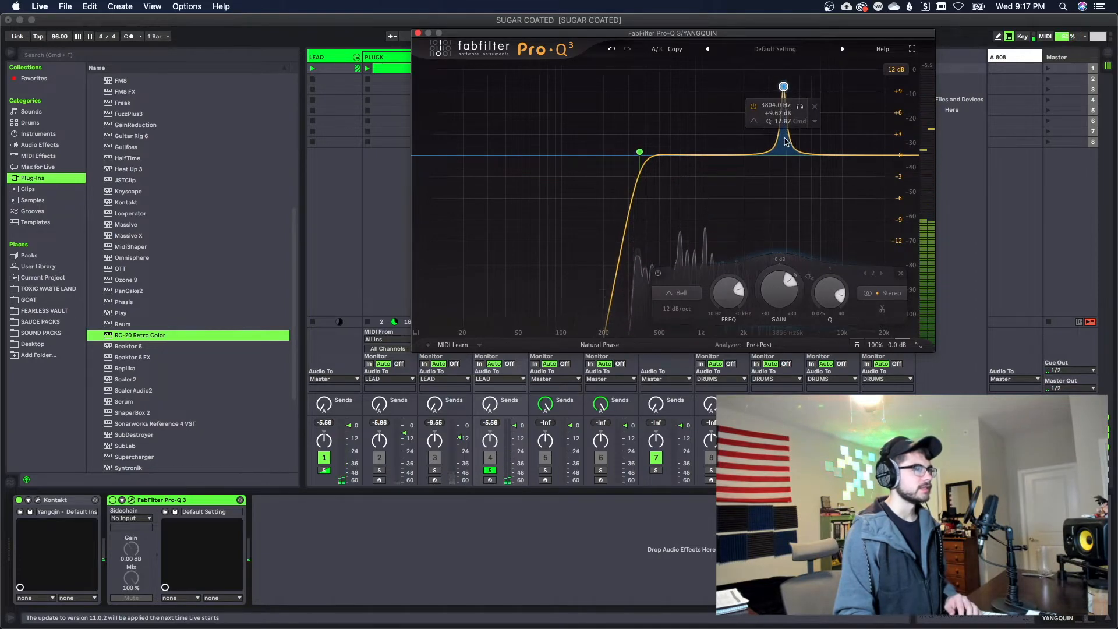
{"action": "left_click_drag", "start_coordinate": [784, 87], "coordinate": [819, 82]}
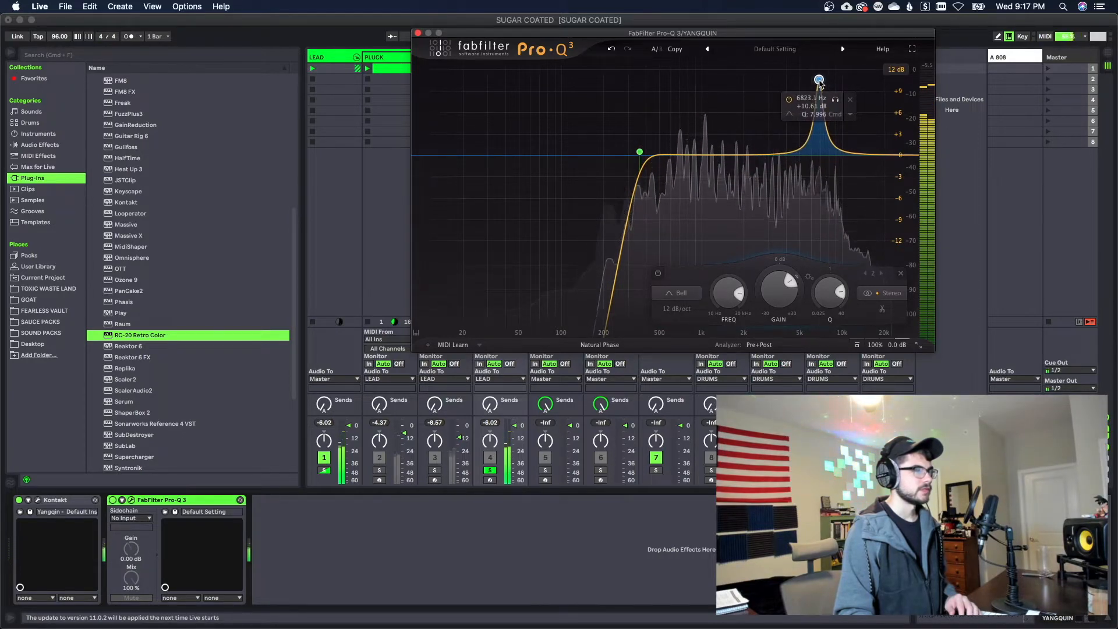
{"action": "left_click_drag", "start_coordinate": [819, 82], "coordinate": [819, 82]}
{"action": "left_click_drag", "start_coordinate": [788, 283], "coordinate": [774, 291]}
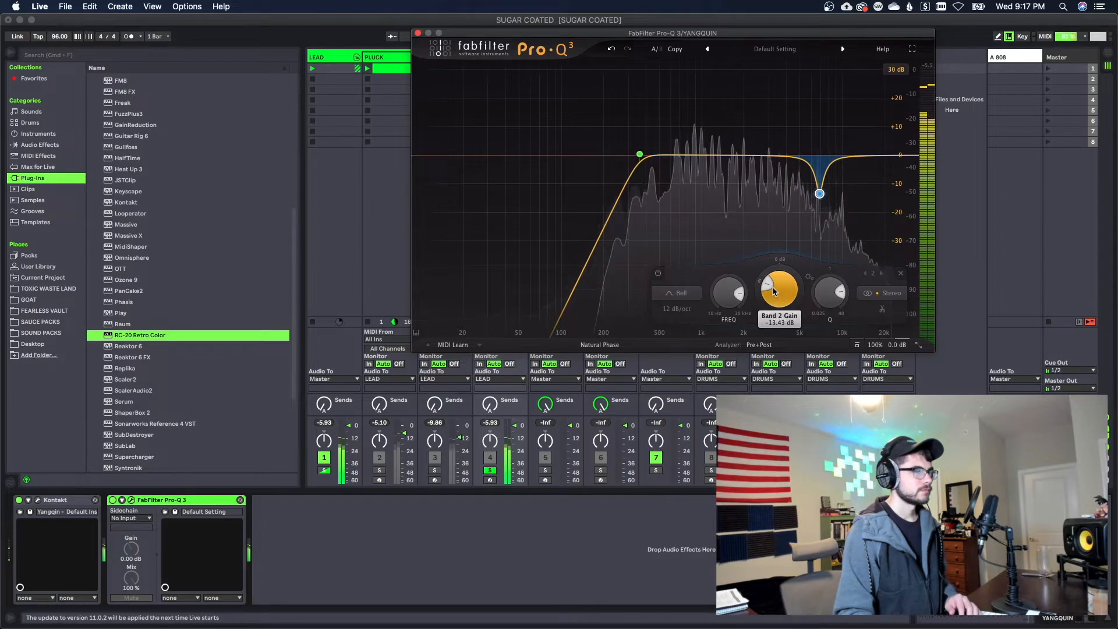
{"action": "mouse_move", "coordinate": [820, 196]}
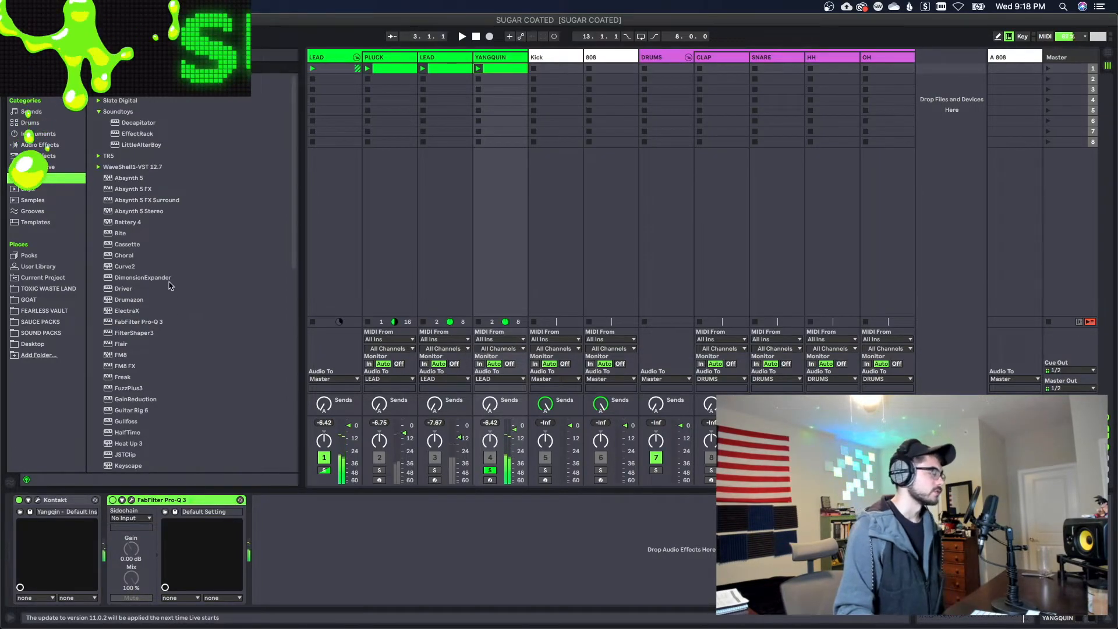
Add Cassette to the YANGQUIN track, lower its static noise to about -75.9 dB, and unsolo the track
{"action": "left_click", "coordinate": [145, 245]}
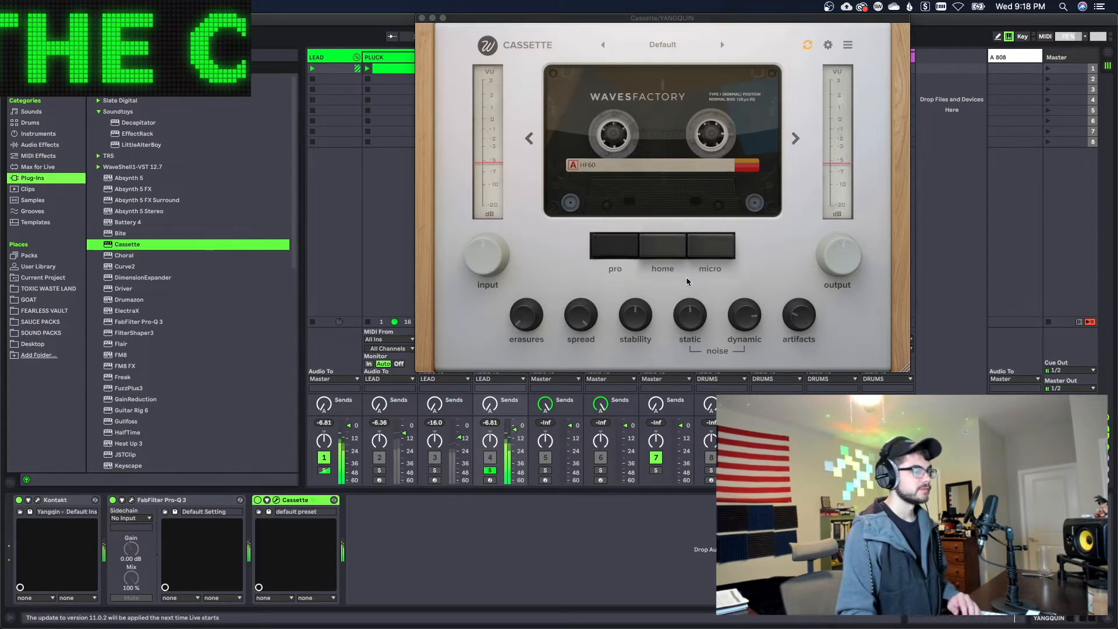
{"action": "left_click", "coordinate": [687, 308]}
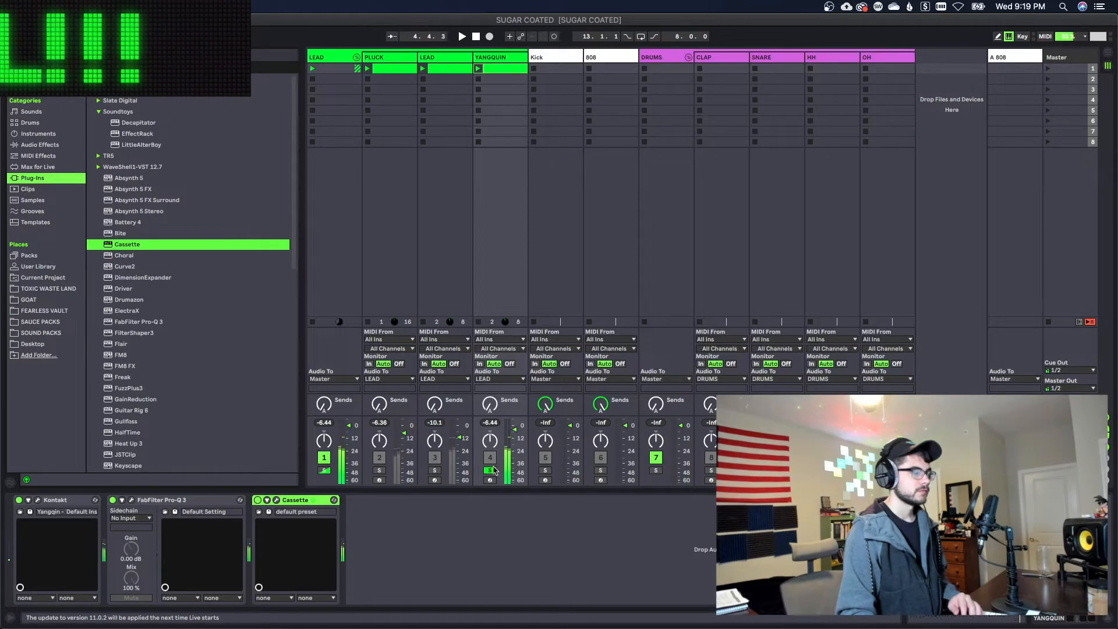
{"action": "left_click", "coordinate": [492, 471]}
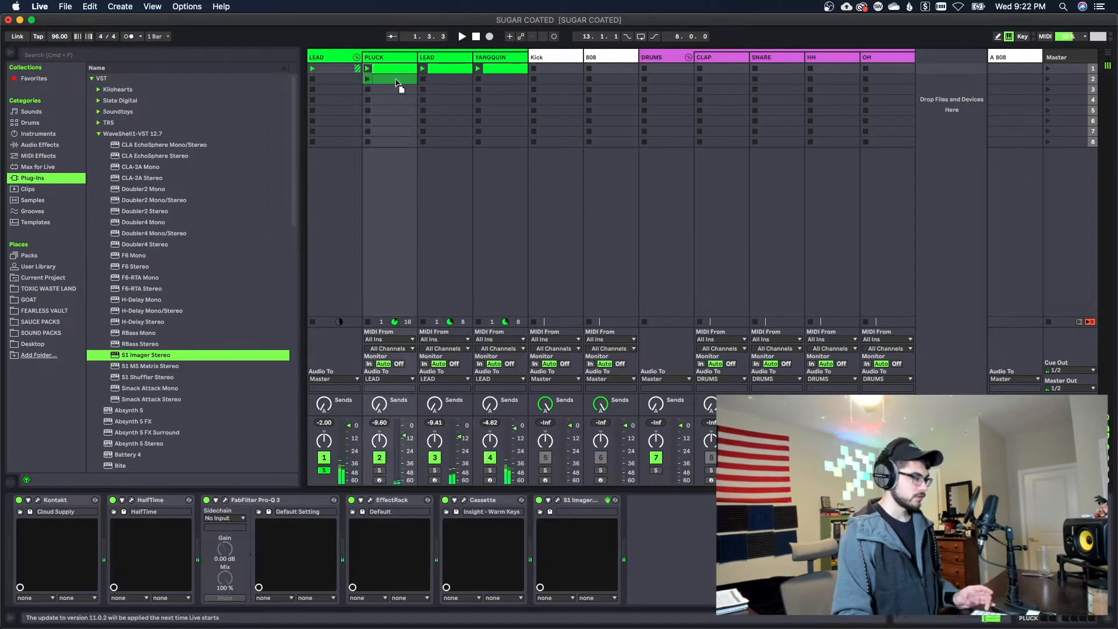
Switch to the arrangement, move the melody clips to start at bar 1, and freeze the selected tracks
{"action": "key", "text": "Tab"}
{"action": "left_click_drag", "start_coordinate": [412, 137], "coordinate": [317, 143]}
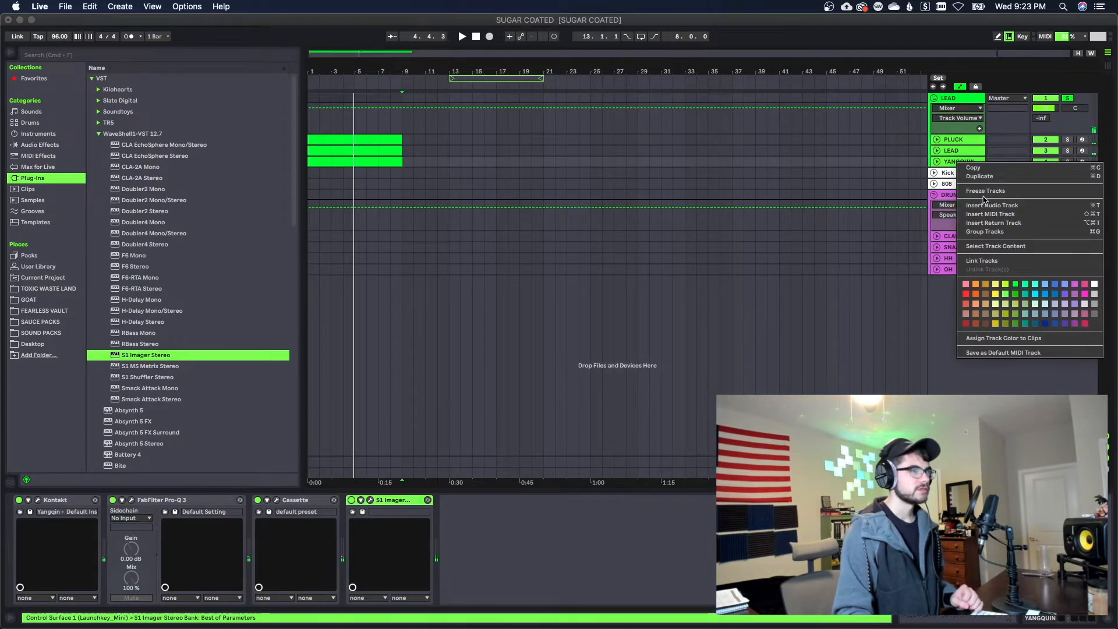
{"action": "left_click", "coordinate": [985, 192]}
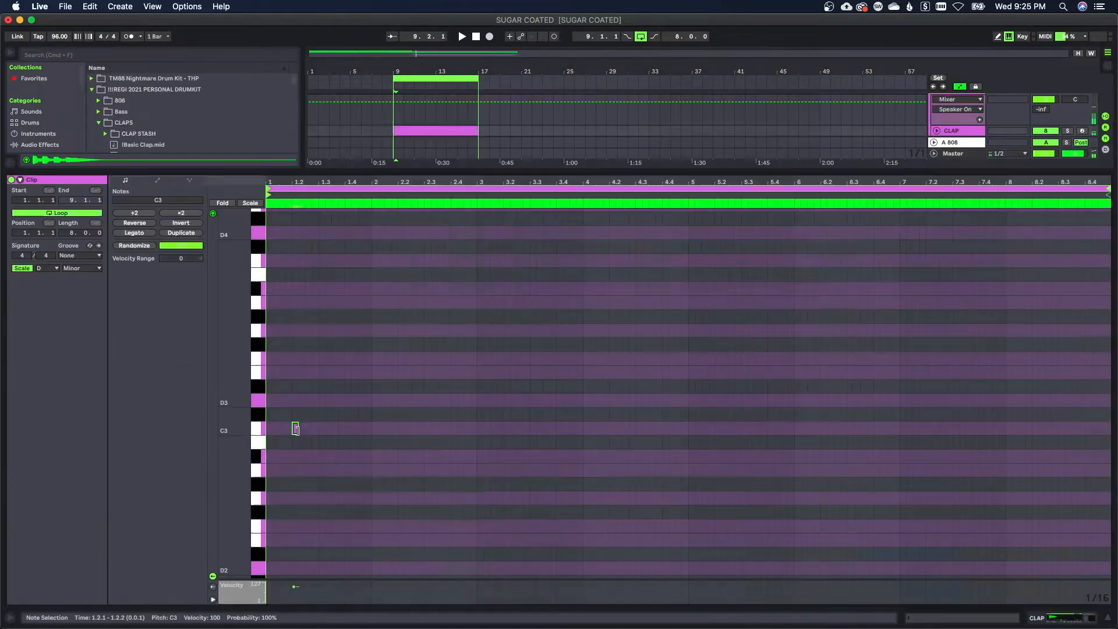
Complete the one-bar clap pattern on C3 with a hit at beat 1.4, and duplicate the pattern three times
{"action": "key", "text": "space"}
{"action": "left_click_drag", "start_coordinate": [297, 429], "coordinate": [269, 421]}
{"action": "key", "text": "space"}
{"action": "double_click", "coordinate": [349, 431]}
{"action": "key", "text": "space"}
{"action": "key", "text": "super+d"}
{"action": "key", "text": "super+d"}
{"action": "key", "text": "super+d"}
{"action": "key", "text": "super+d"}
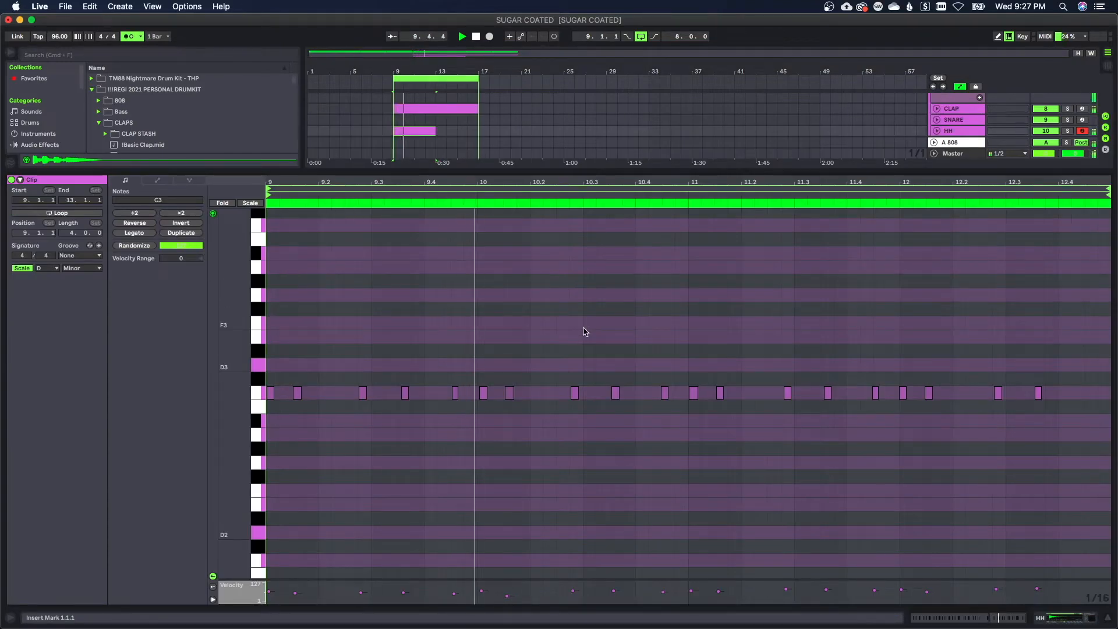
Quantize all notes in the hi-hat clip and capture the played SNARE part as a clip in the session view
{"action": "key", "text": "super+a"}
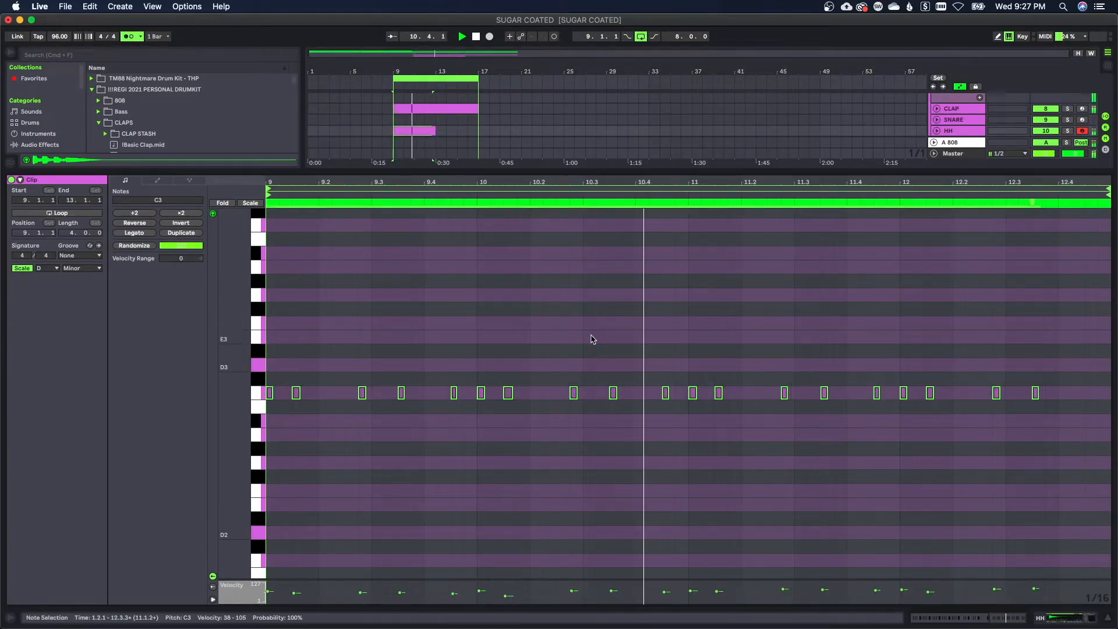
{"action": "left_click", "coordinate": [768, 466]}
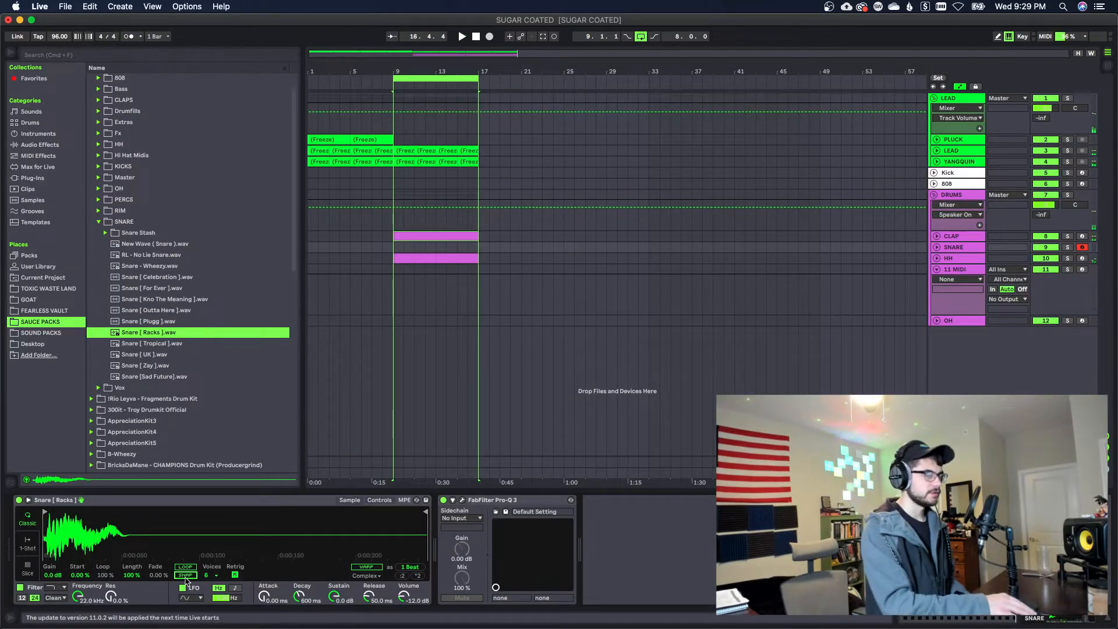
{"action": "key", "text": "Tab"}
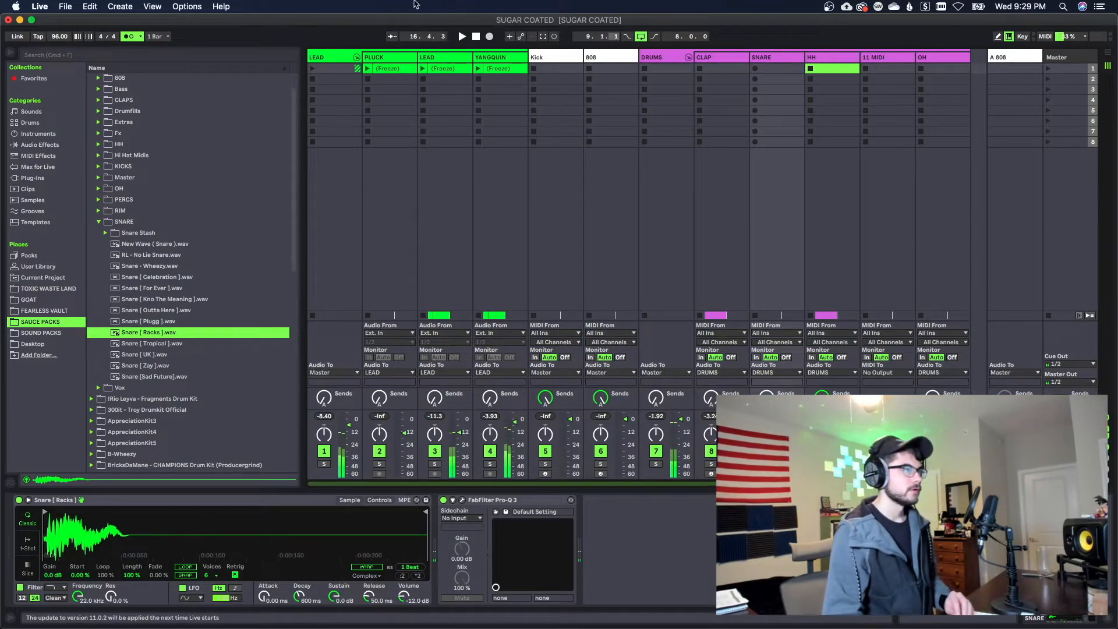
{"action": "left_click", "coordinate": [543, 36]}
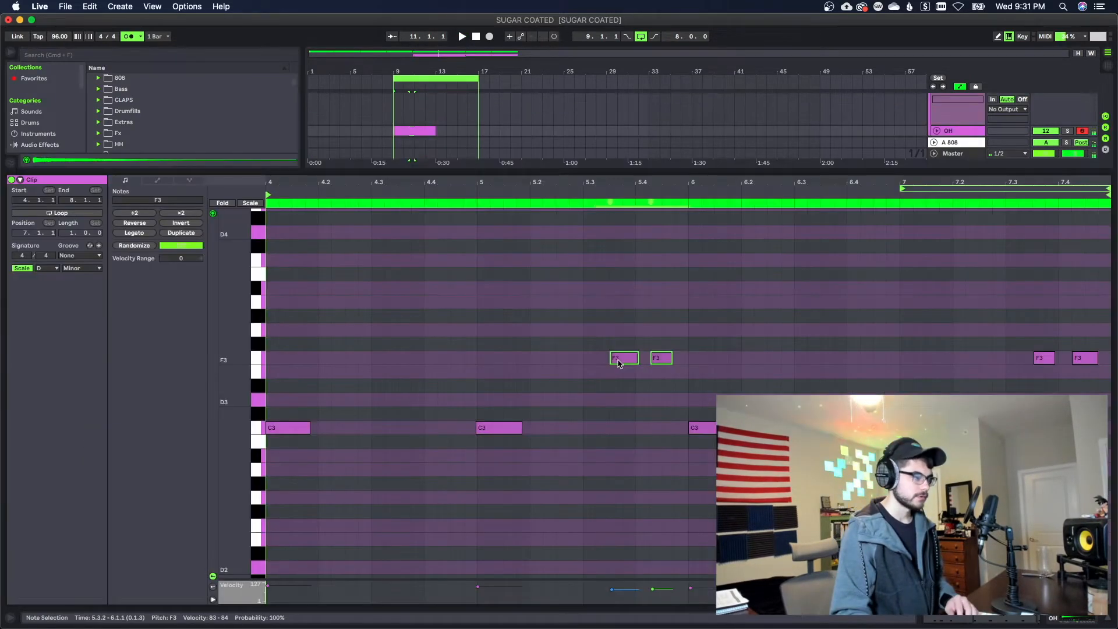
Lower both pairs of F3 notes in the OH clip to D3 and quantize all of its notes
{"action": "left_click_drag", "start_coordinate": [619, 358], "coordinate": [619, 400]}
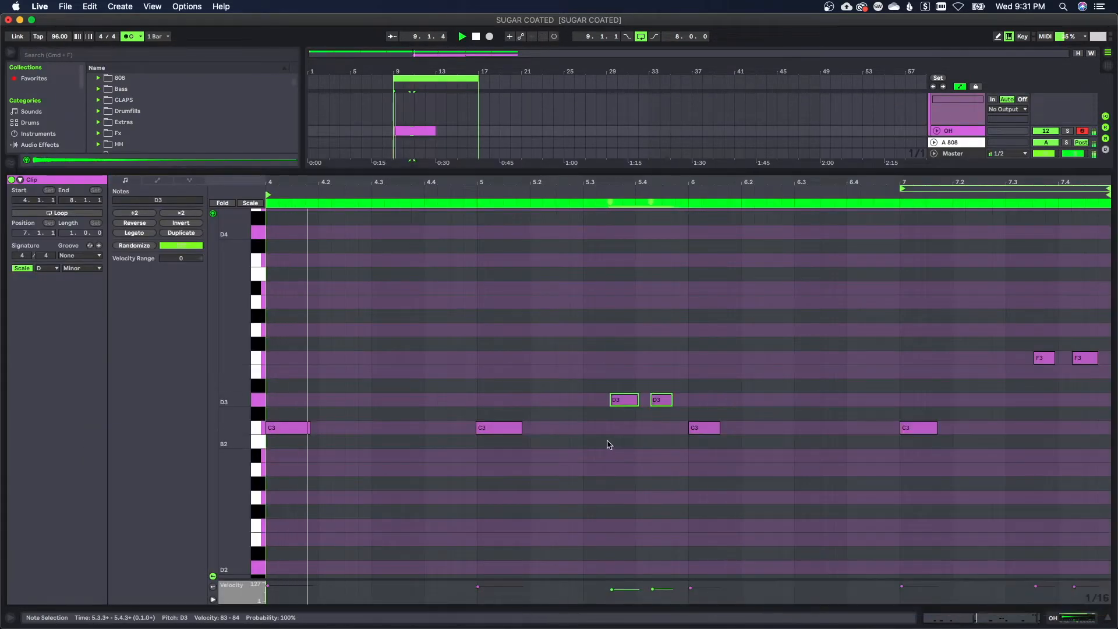
{"action": "key", "text": "super+a"}
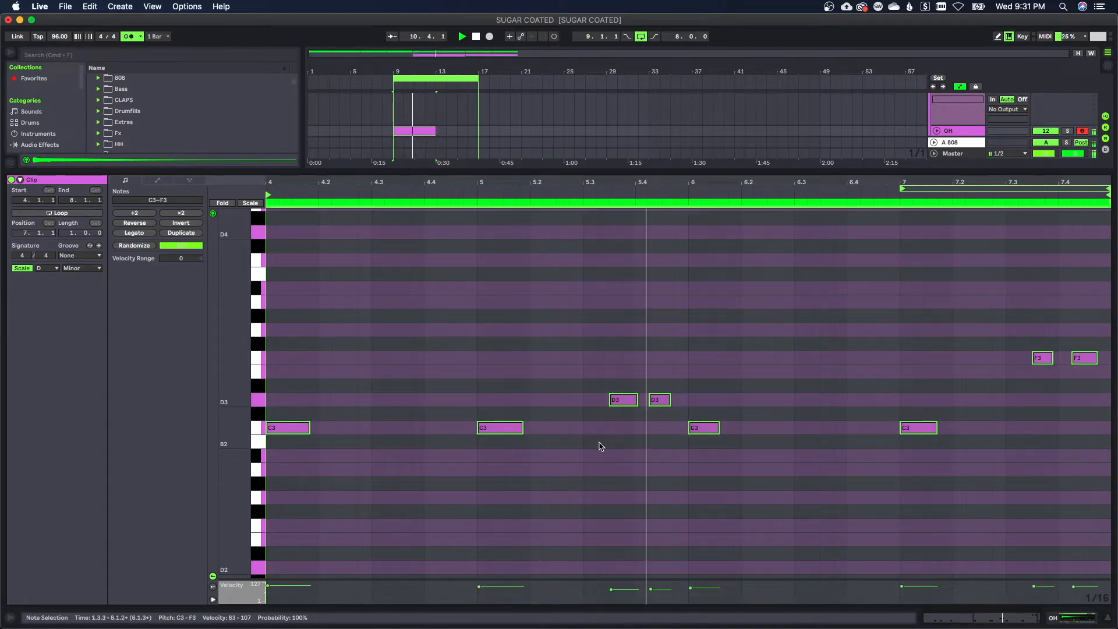
{"action": "left_click", "coordinate": [849, 454]}
{"action": "left_click_drag", "start_coordinate": [955, 339], "coordinate": [1110, 397]}
{"action": "key", "text": "Down"}
{"action": "key", "text": "Down"}
{"action": "key", "text": "Down"}
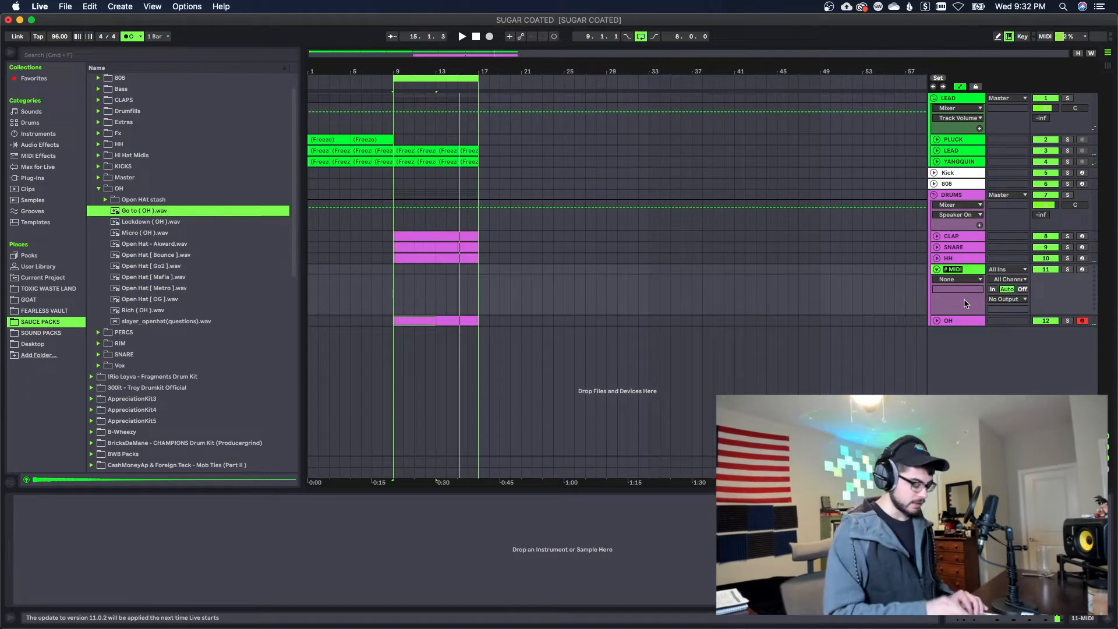
Load the All day (HH).wav sample onto the HH2 track and set its voices to 3
{"action": "left_click_drag", "start_coordinate": [145, 166], "coordinate": [228, 559]}
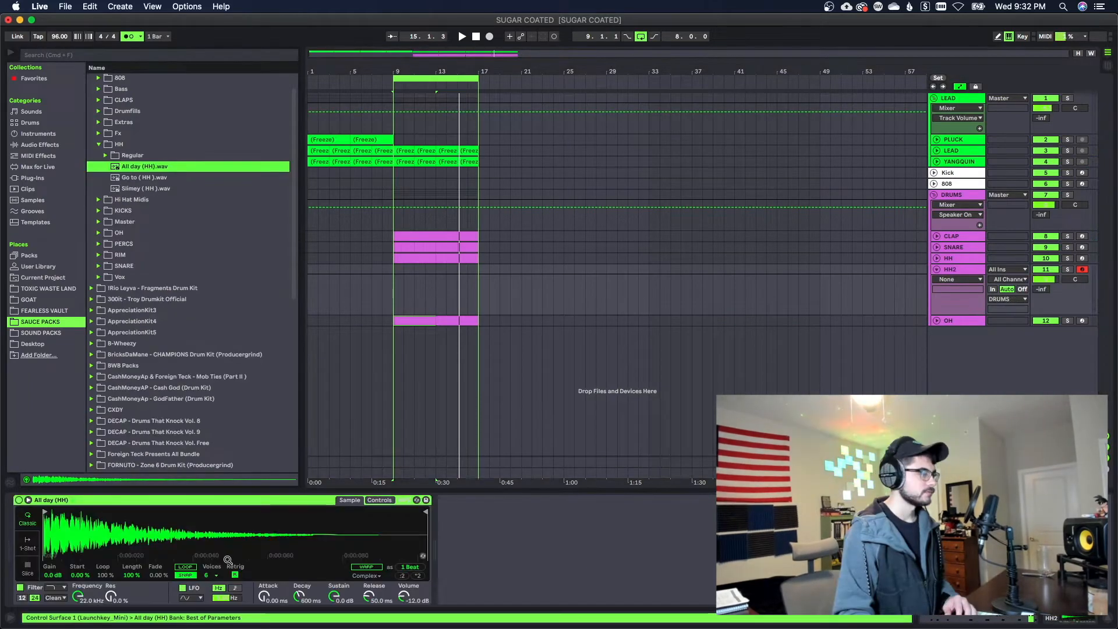
{"action": "left_click", "coordinate": [211, 574]}
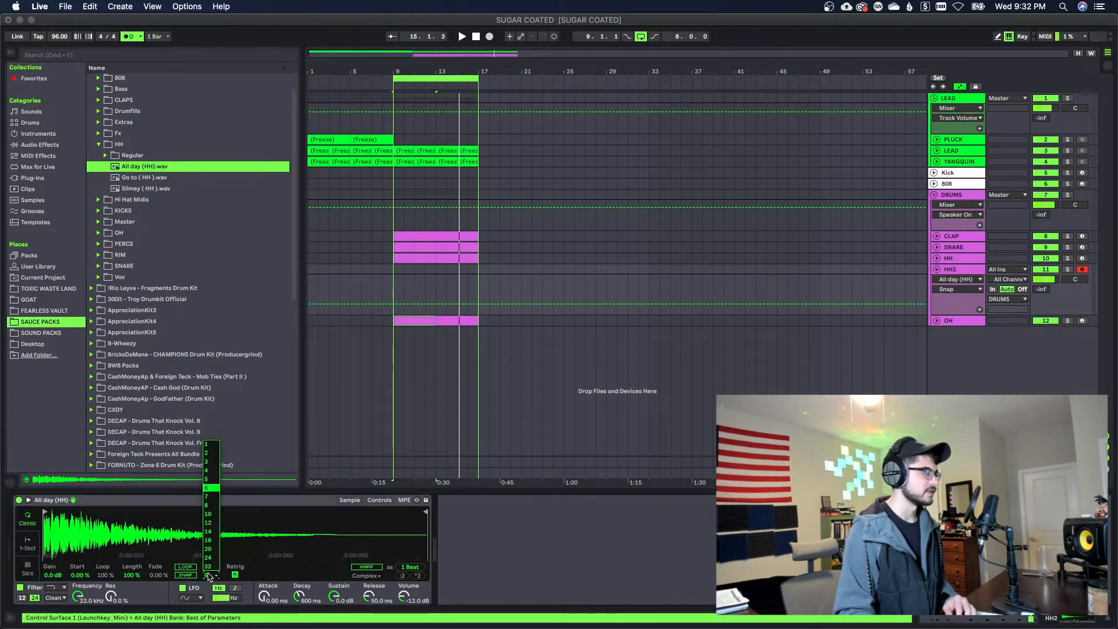
{"action": "left_click", "coordinate": [206, 462]}
Create an eight-bar HH2 clip from bar 9 with a C3 hit on every eighth note, and play it back
{"action": "left_click", "coordinate": [424, 270]}
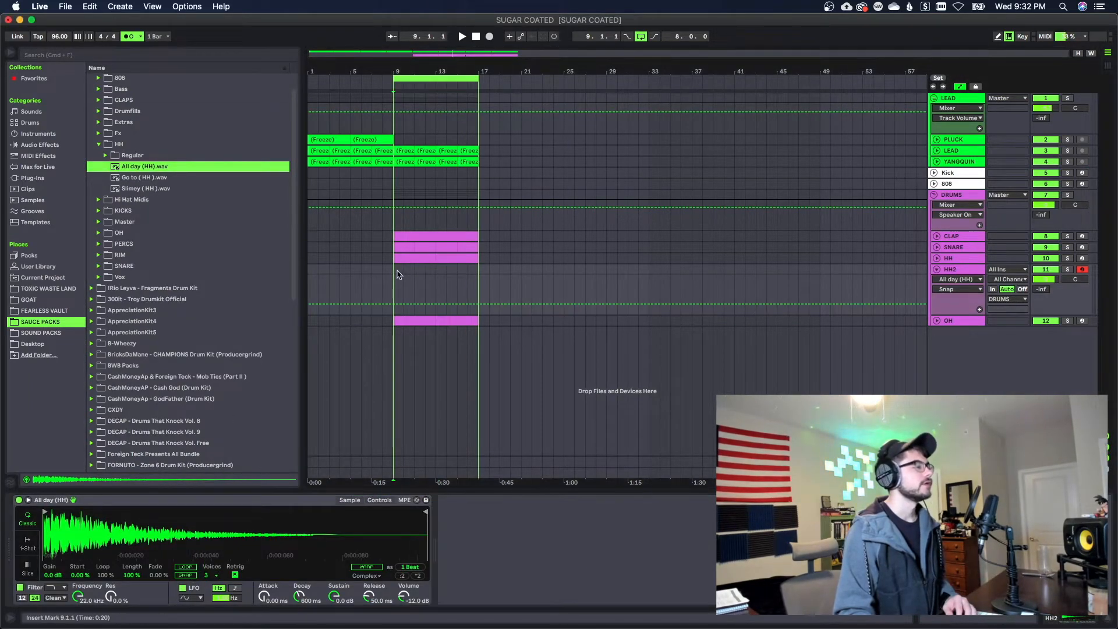
{"action": "left_click_drag", "start_coordinate": [398, 275], "coordinate": [474, 279]}
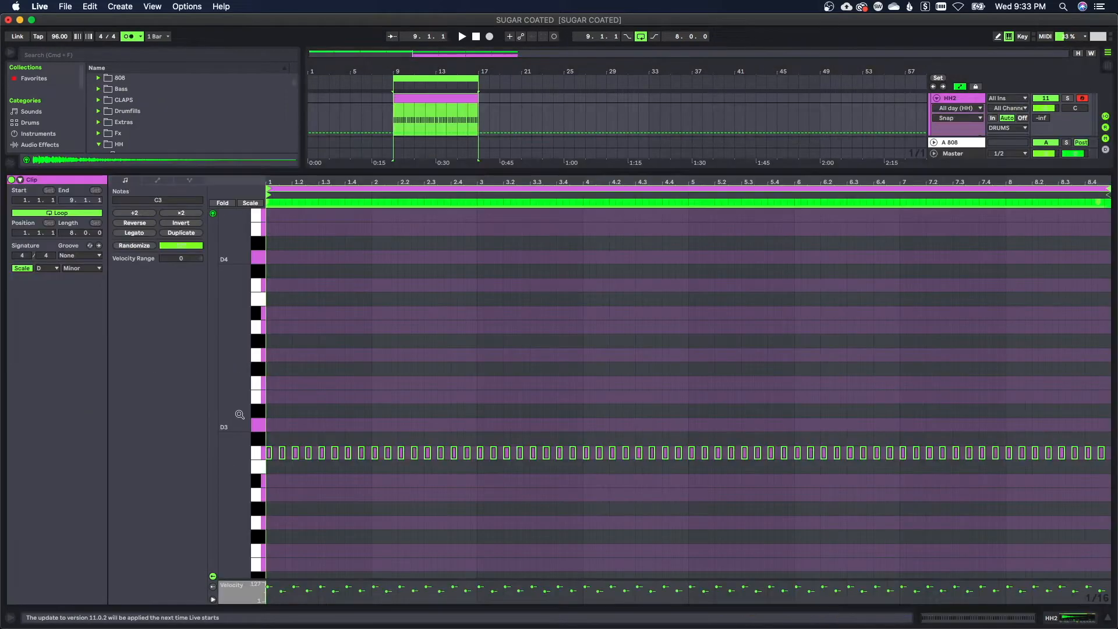
{"action": "key", "text": "space"}
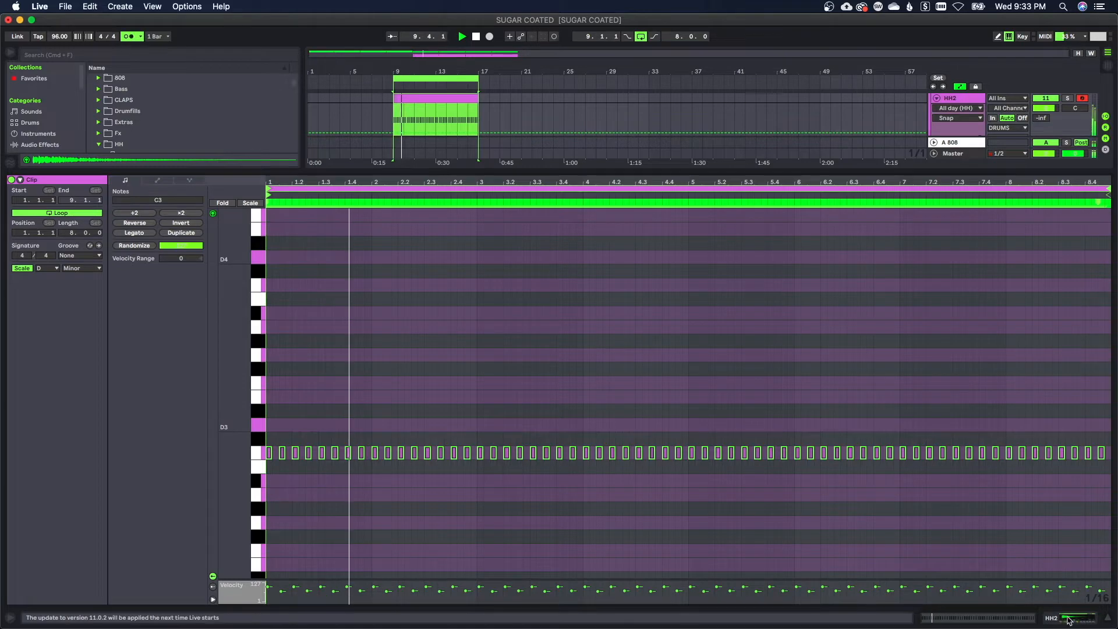
{"action": "key", "text": "shift+Tab"}
{"action": "key", "text": "Tab"}
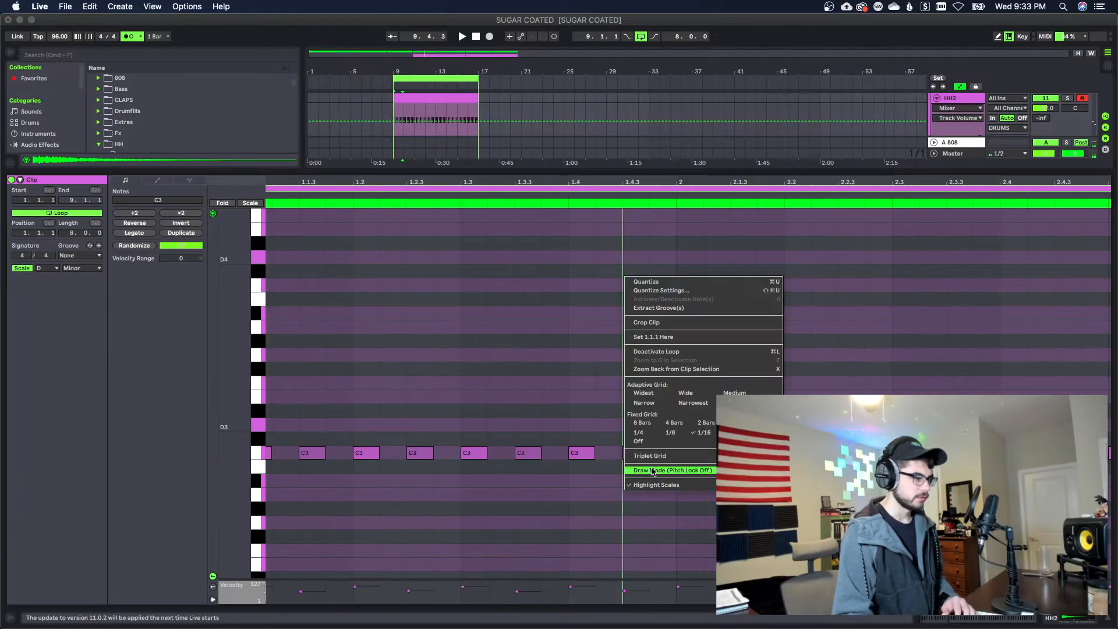
Draw a 1/32-triplet roll on A2 from 1.4.3 to bar 2 in the HH2 clip and play it
{"action": "left_click", "coordinate": [664, 458]}
{"action": "left_click", "coordinate": [665, 496]}
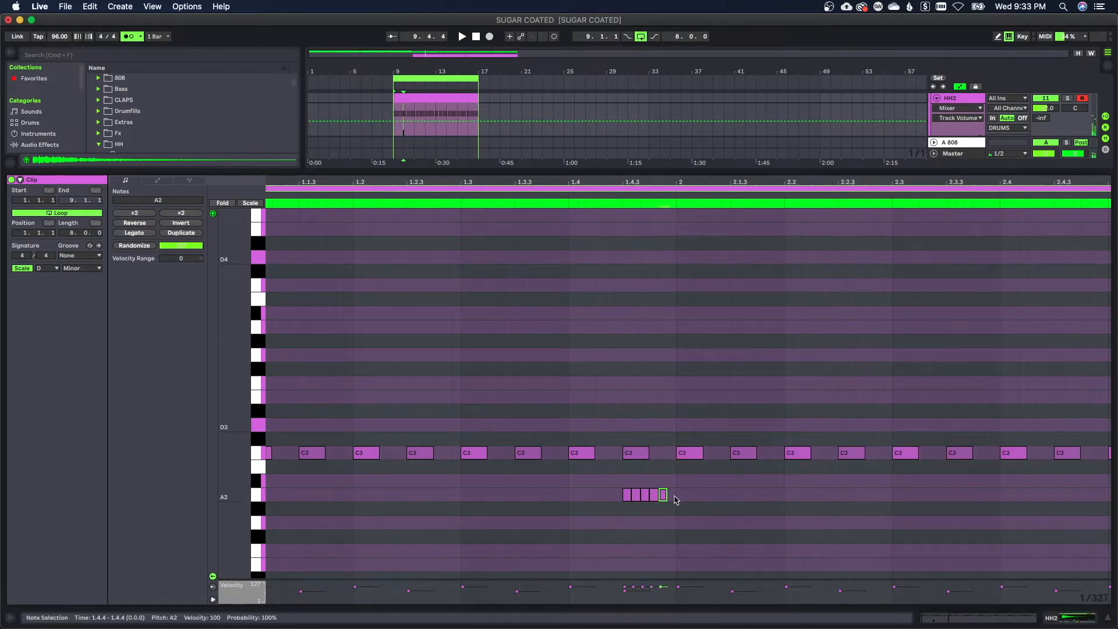
{"action": "key", "text": "space"}
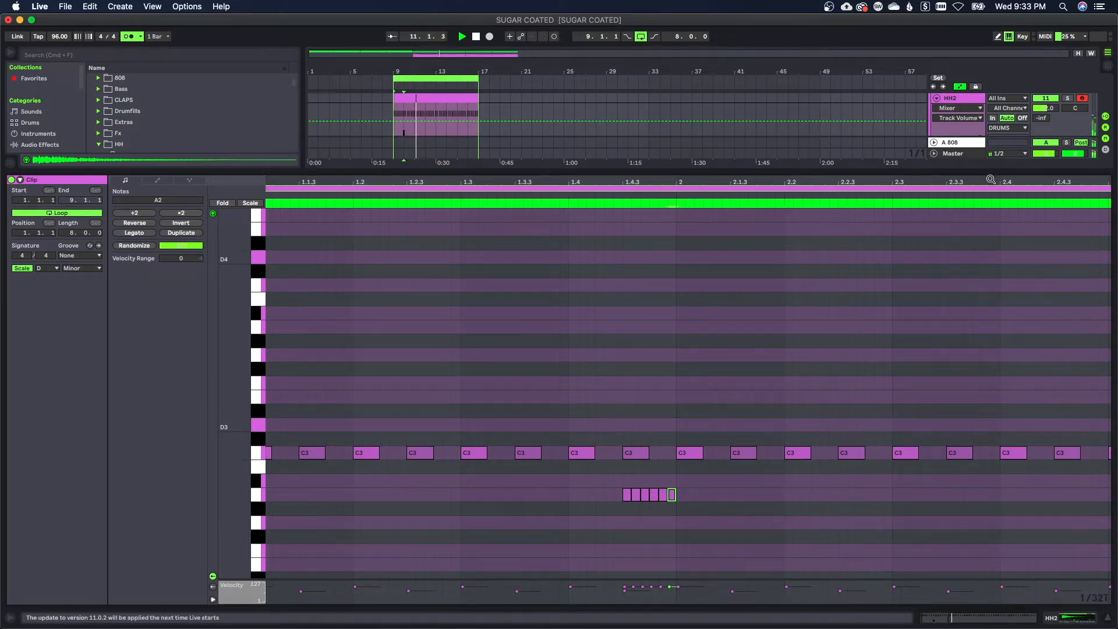
Duplicate the first two bars of HH2 notes, including the roll, across the rest of the eight-bar clip
{"action": "left_click_drag", "start_coordinate": [990, 179], "coordinate": [991, 99]}
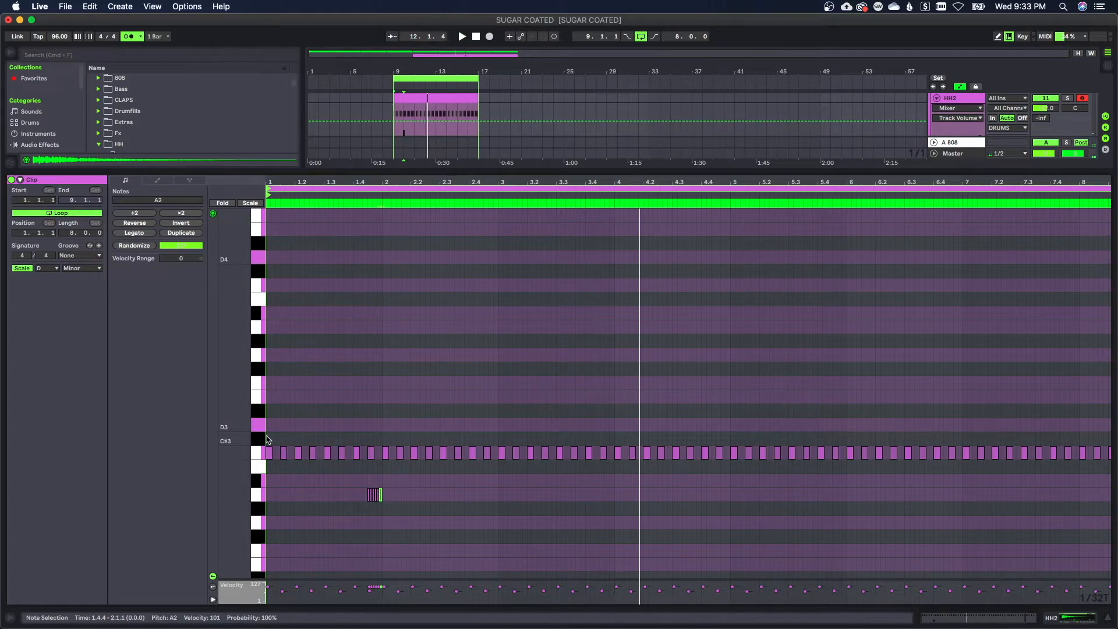
{"action": "key", "text": "space"}
{"action": "left_click_drag", "start_coordinate": [268, 440], "coordinate": [490, 529]}
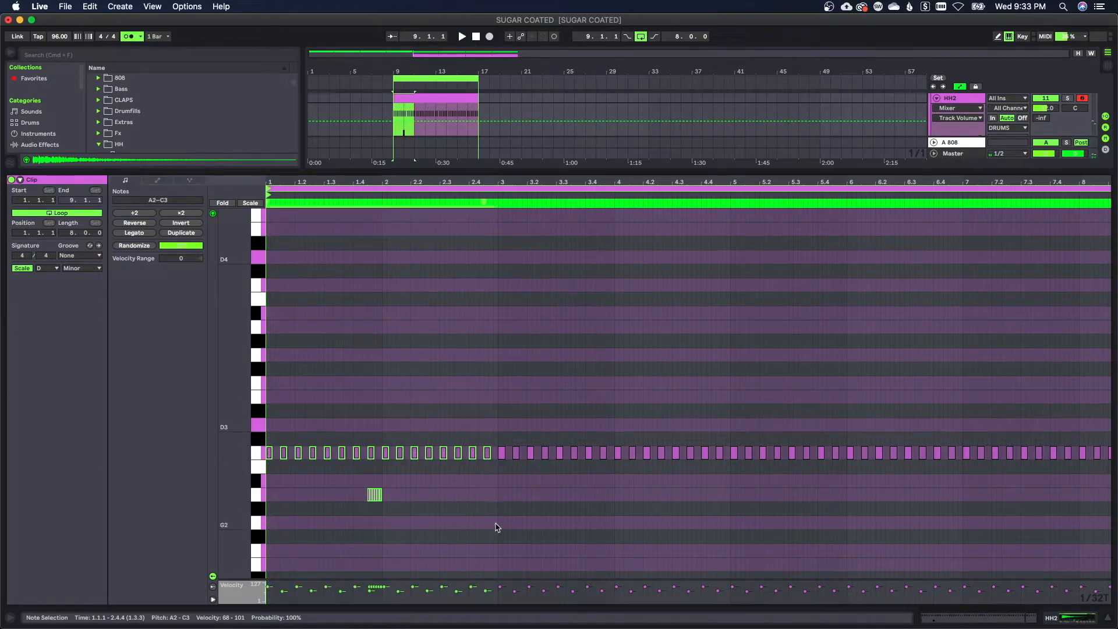
{"action": "key", "text": "super+d"}
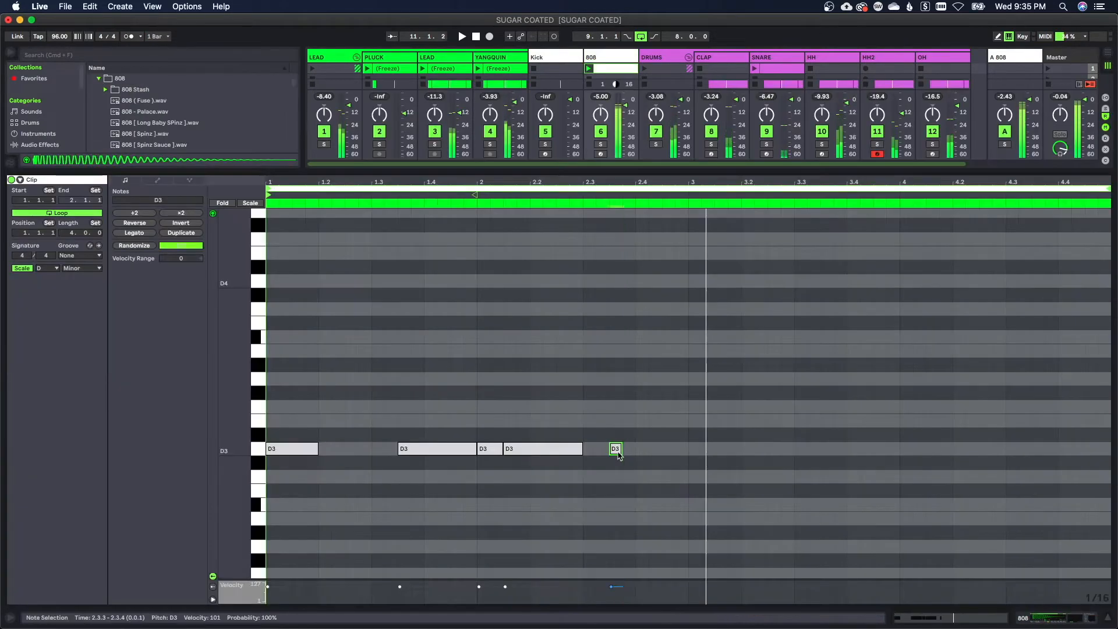
Extend the 808 note at 2.3.3 to bar 3, and duplicate the completed two-bar 808 pattern into bars 3 and 4
{"action": "left_click_drag", "start_coordinate": [621, 449], "coordinate": [688, 449]}
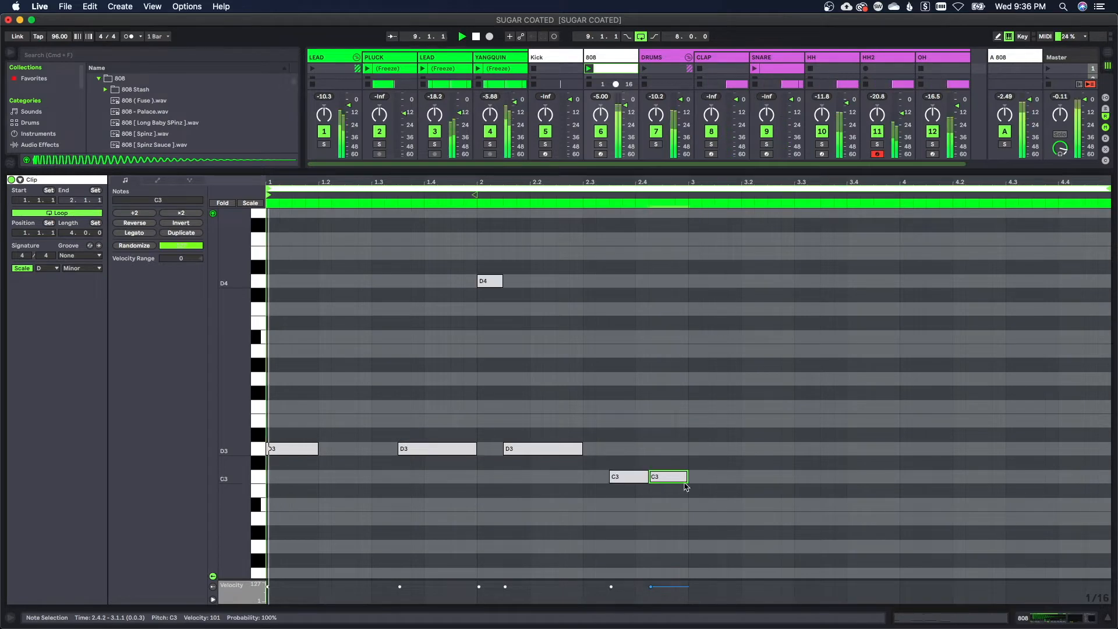
{"action": "left_click", "coordinate": [647, 506]}
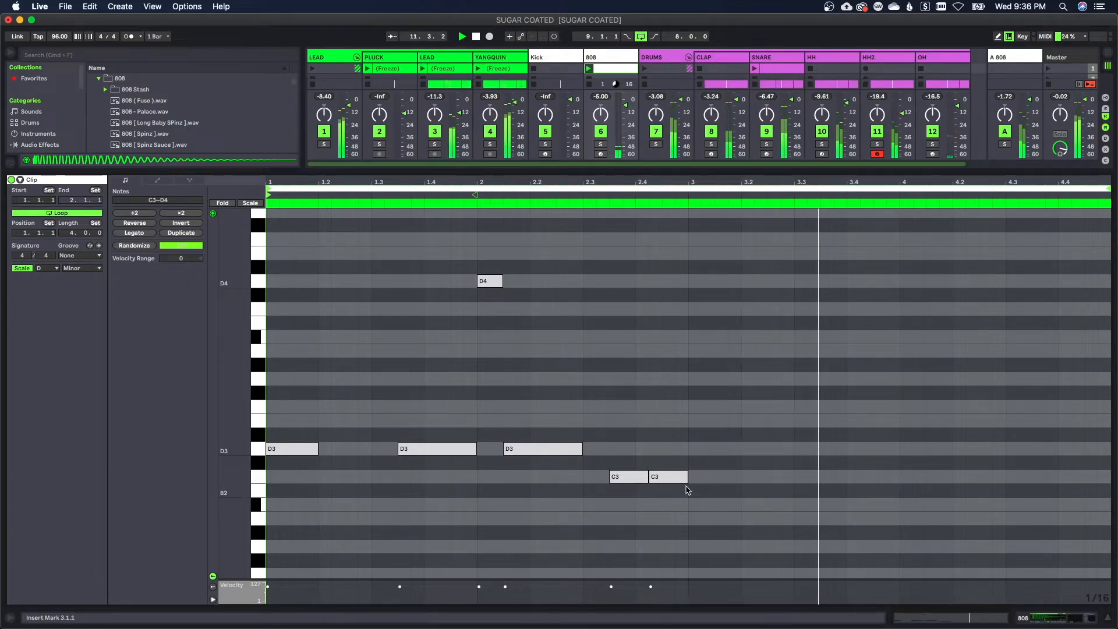
{"action": "left_click_drag", "start_coordinate": [688, 487], "coordinate": [322, 293]}
{"action": "key", "text": "super+a"}
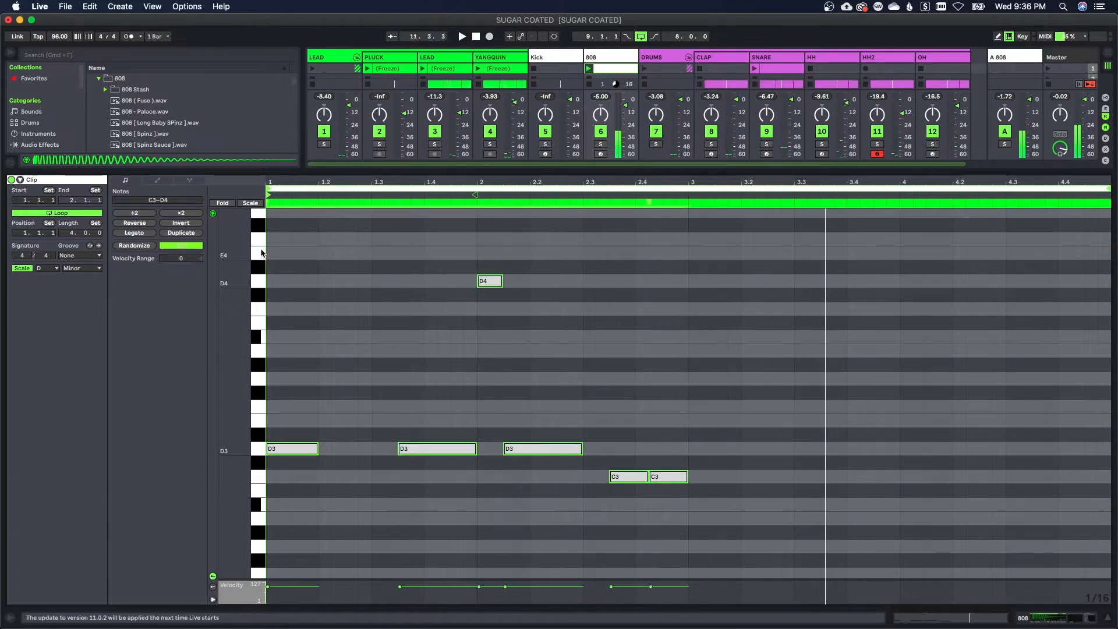
{"action": "key", "text": "super+d"}
{"action": "left_click", "coordinate": [430, 357]}
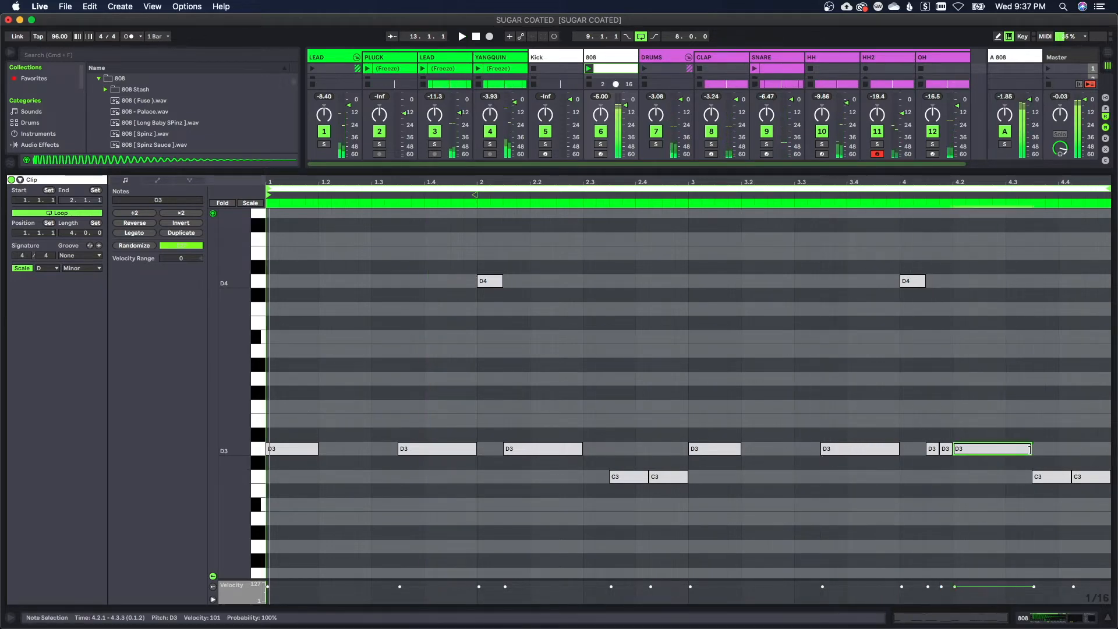
Shorten the D3 note at 4.2.1 to three sixteenths, duplicate it directly behind itself, and play the 808 pattern
{"action": "left_click_drag", "start_coordinate": [1033, 453], "coordinate": [992, 456]}
{"action": "key", "text": "super+d"}
{"action": "key", "text": "space"}
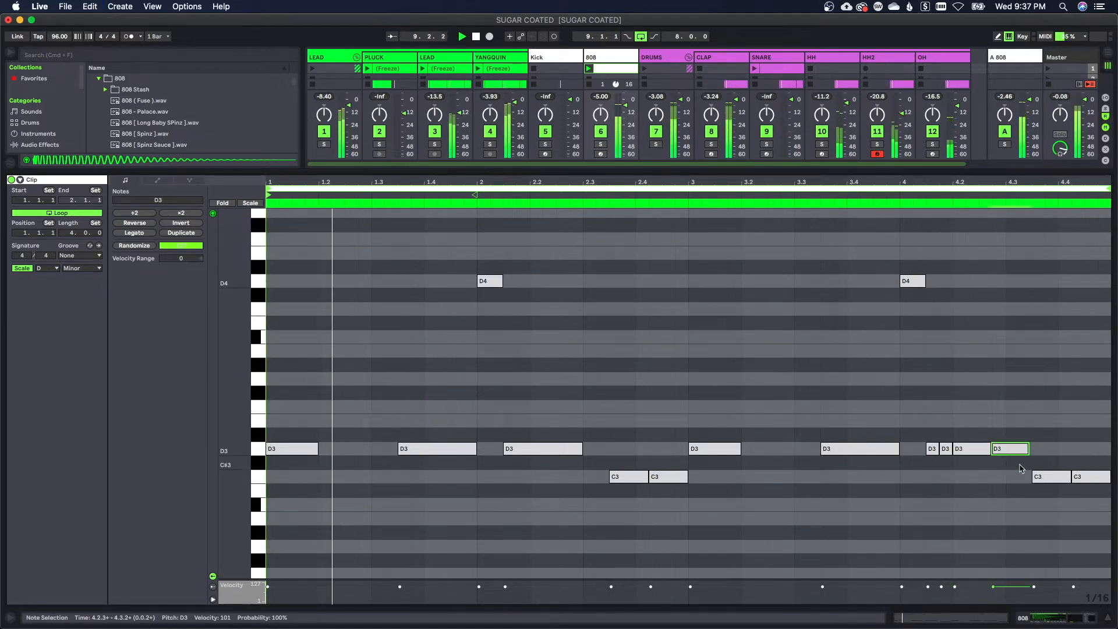
{"action": "left_click", "coordinate": [1015, 474]}
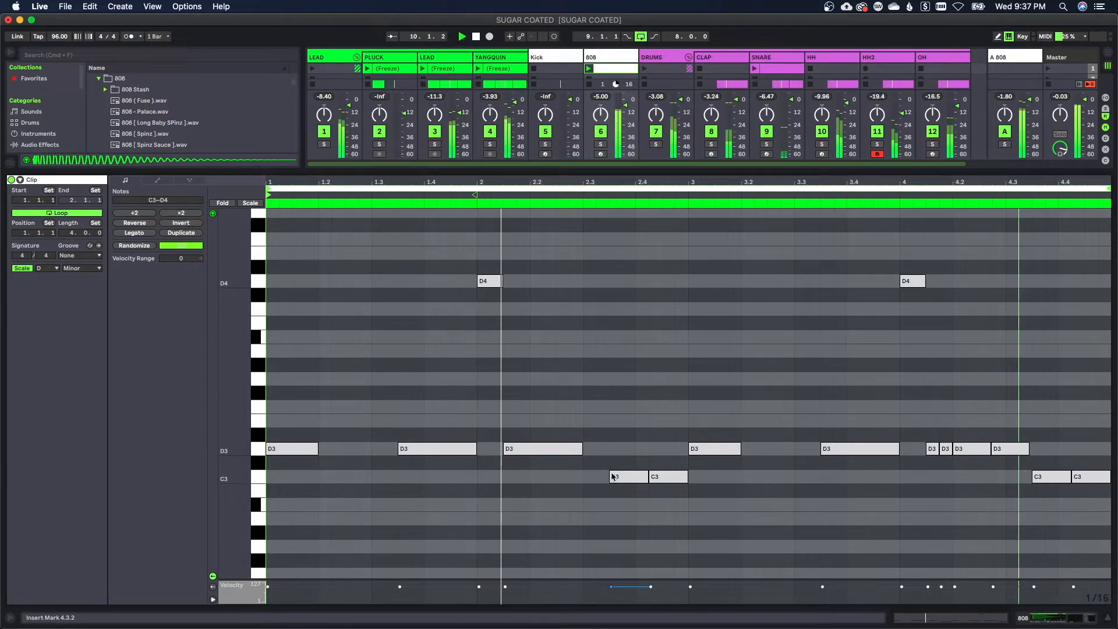
Apply Legato to all notes in the 808 clip
{"action": "key", "text": "super+a"}
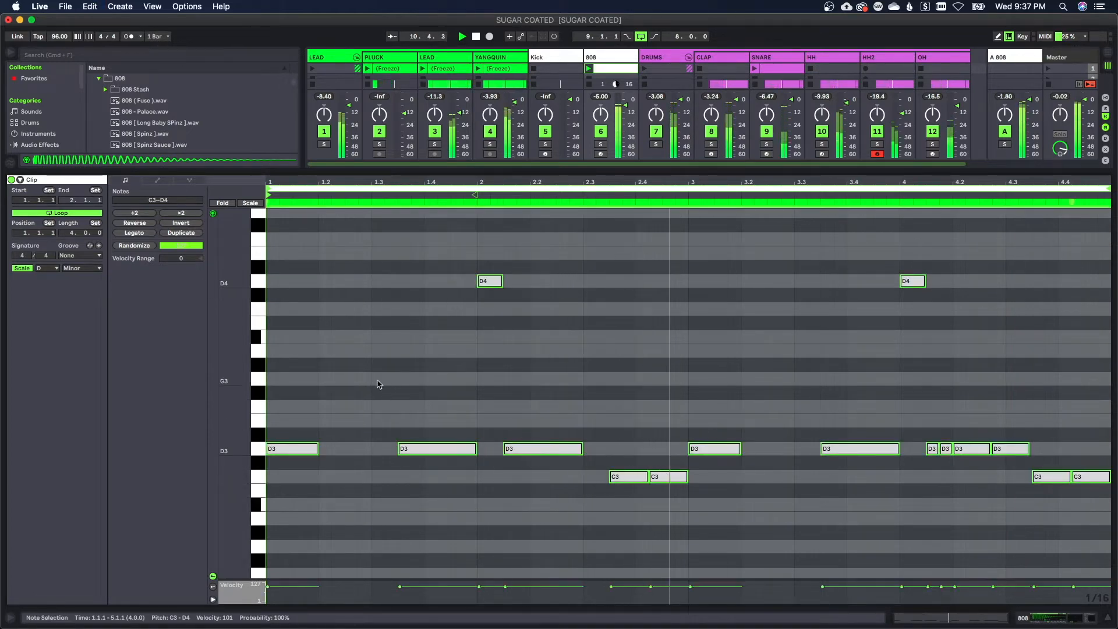
{"action": "left_click", "coordinate": [134, 233]}
{"action": "left_click", "coordinate": [532, 411]}
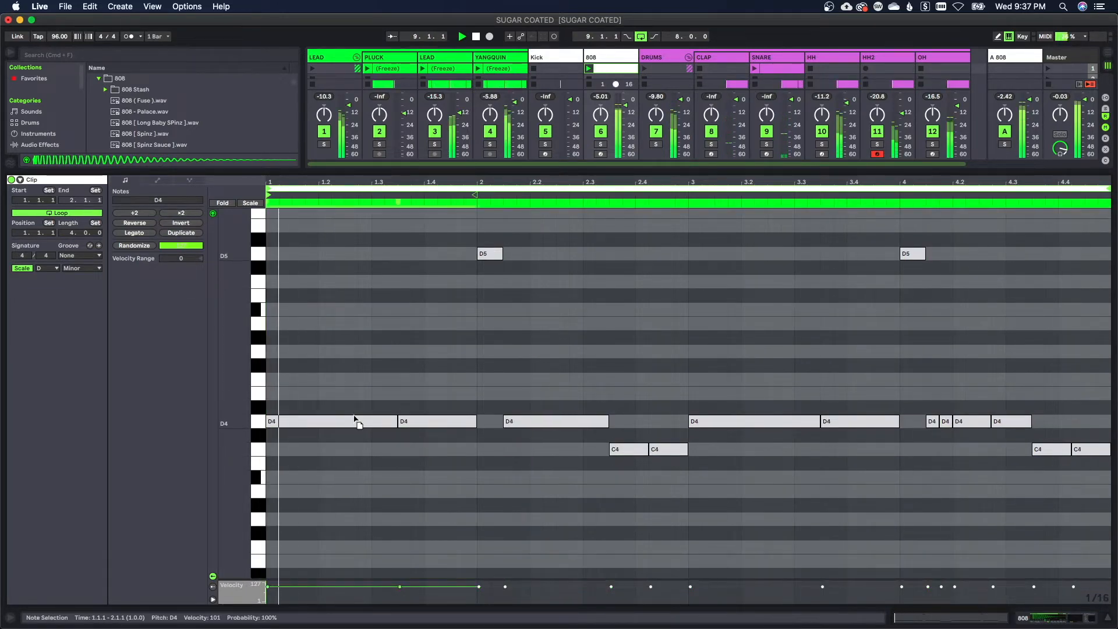
Lower the long D4 notes in bars 1 to 3 of the 808 clip to A3
{"action": "left_click_drag", "start_coordinate": [354, 422], "coordinate": [354, 493]}
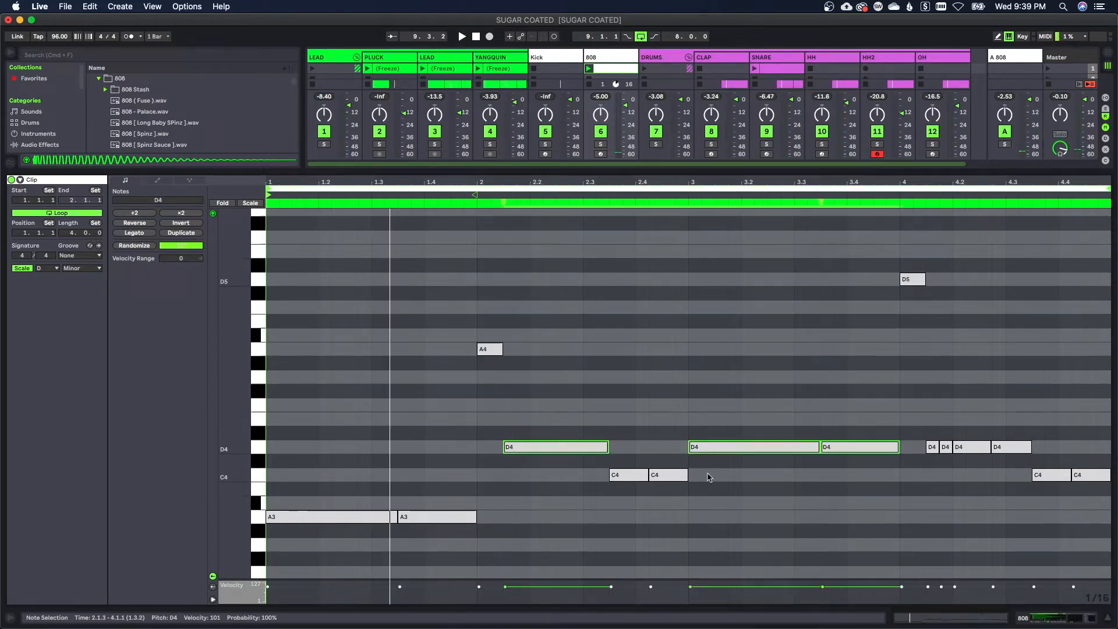
{"action": "key", "text": "Down"}
{"action": "key", "text": "Down"}
{"action": "key", "text": "Down"}
{"action": "key", "text": "Down"}
{"action": "key", "text": "Down"}
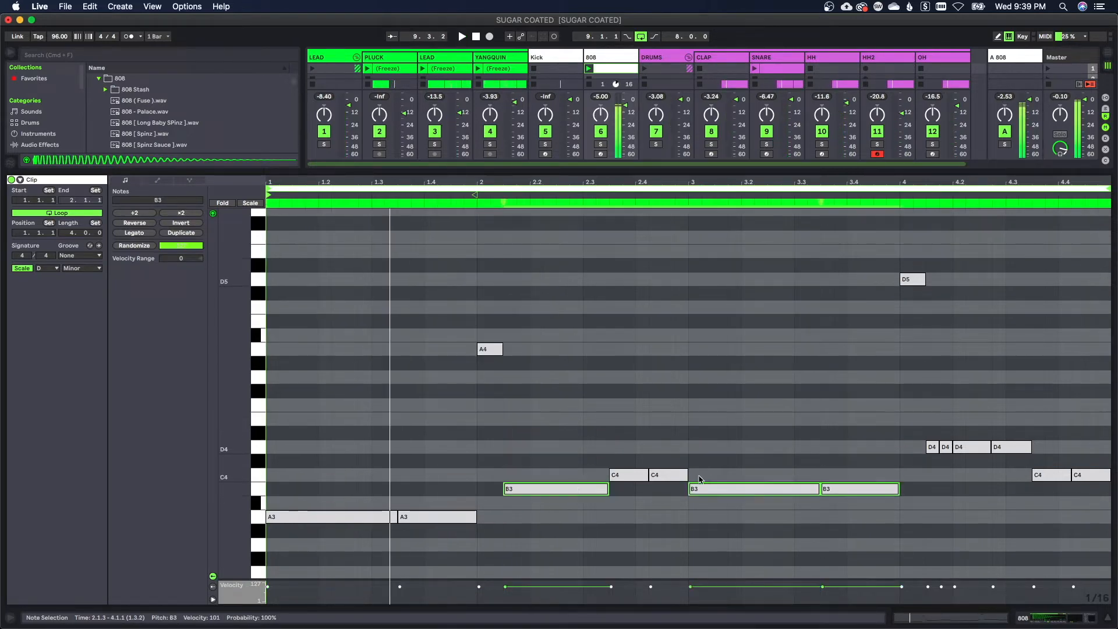
Raise the pair of C4 notes at 2.3.3 to G4 and transpose the whole 808 pattern down an octave
{"action": "left_click_drag", "start_coordinate": [597, 456], "coordinate": [670, 475]}
{"action": "key", "text": "Up"}
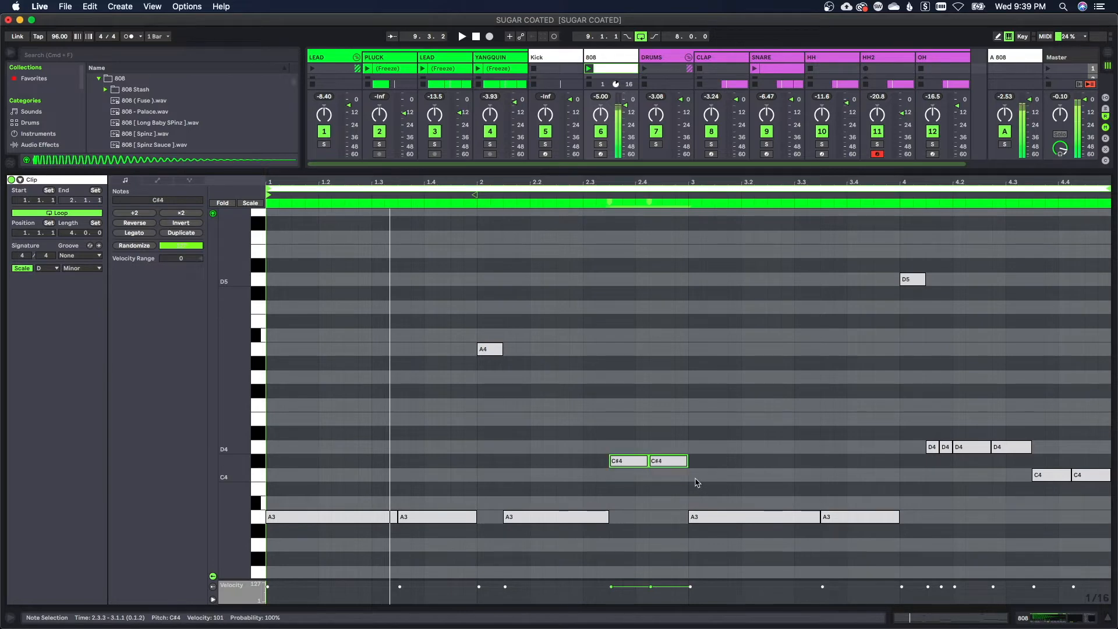
{"action": "key", "text": "Up"}
{"action": "key", "text": "Up"}
{"action": "key", "text": "Up"}
{"action": "key", "text": "Up"}
{"action": "key", "text": "Up"}
{"action": "key", "text": "Up"}
{"action": "key", "text": "Up"}
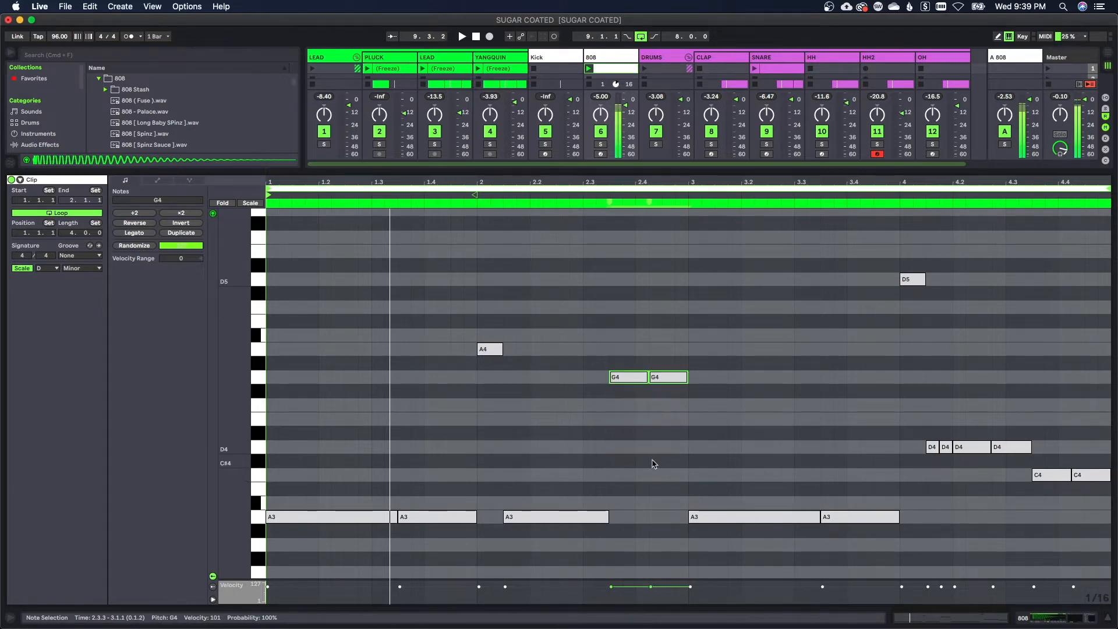
{"action": "key", "text": "Down"}
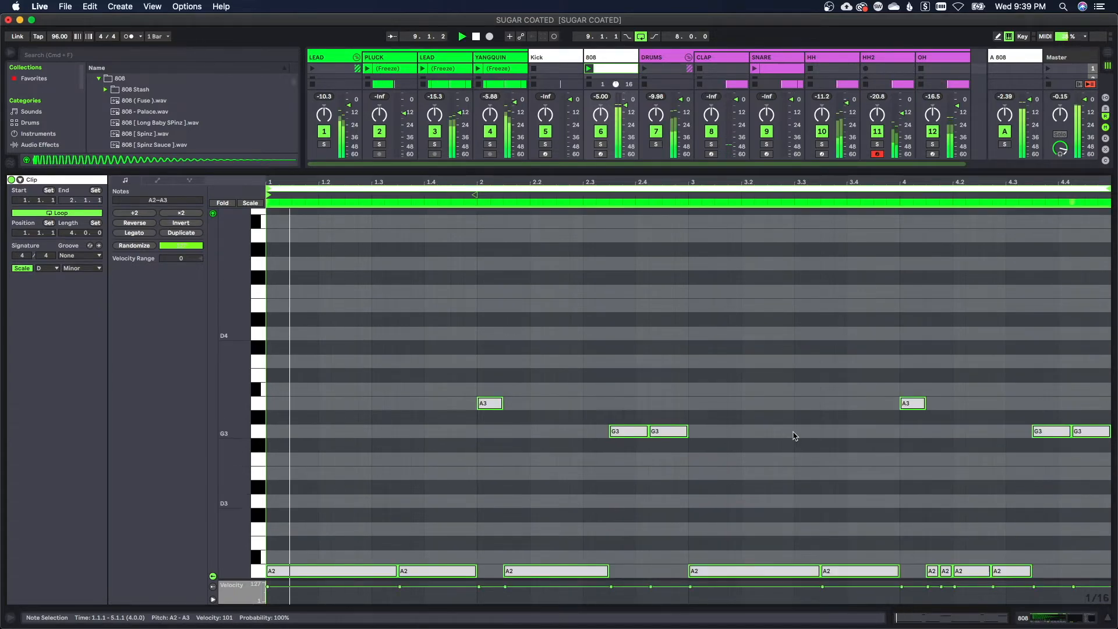
Raise the long A2 notes in bars 1 to 3 of the 808 clip an octave to A3
{"action": "scroll", "coordinate": [633, 404], "scroll_direction": "down", "scroll_amount": 1}
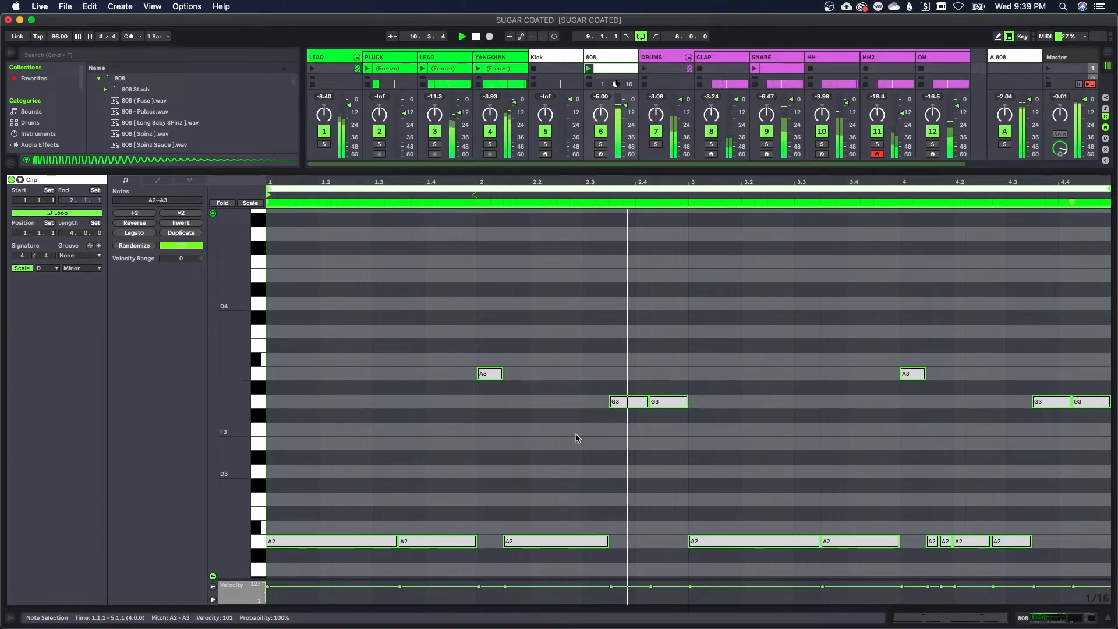
{"action": "scroll", "coordinate": [576, 437], "scroll_direction": "down", "scroll_amount": 1}
{"action": "scroll", "coordinate": [576, 437], "scroll_direction": "down", "scroll_amount": 1}
{"action": "left_click_drag", "start_coordinate": [322, 461], "coordinate": [919, 525]}
{"action": "key", "text": "shift+Up"}
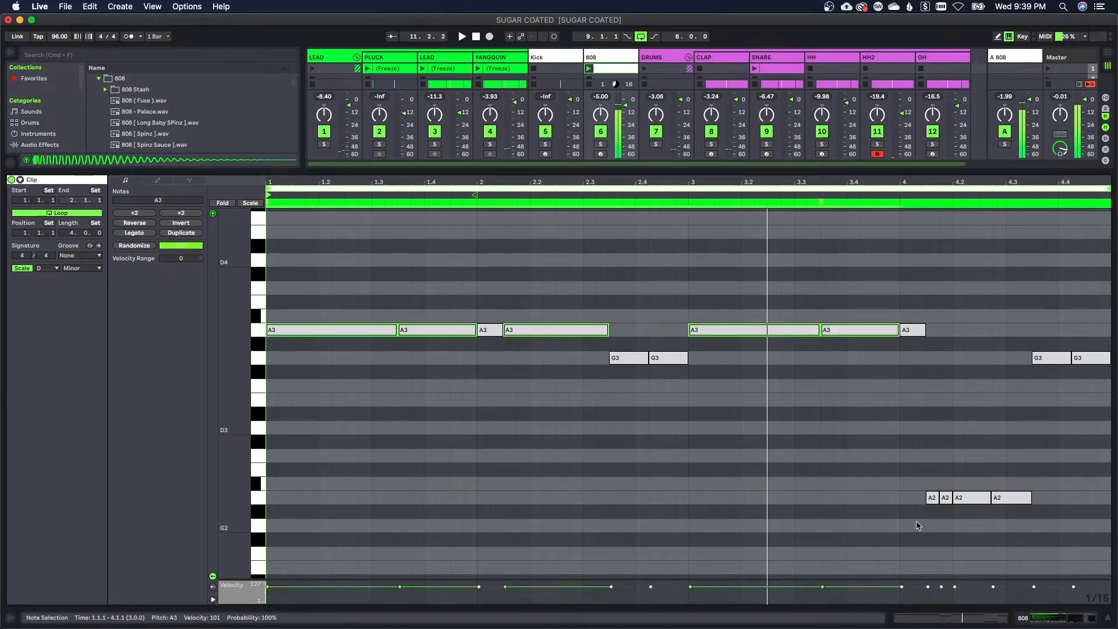
{"action": "left_click", "coordinate": [610, 441]}
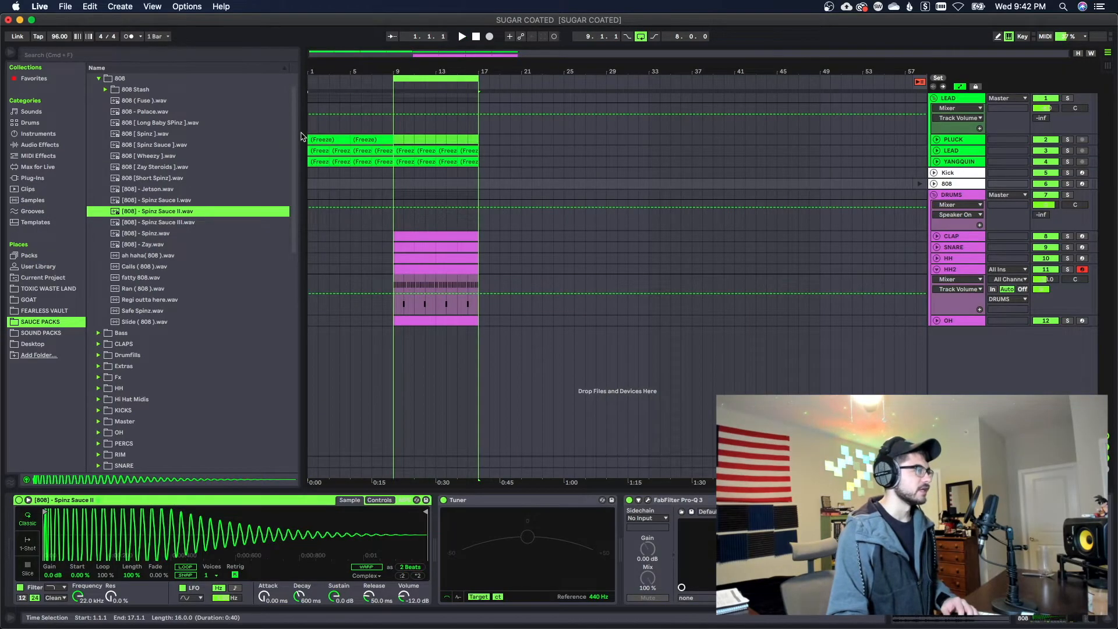
Set the warp mode of the first frozen PLUCK clip to Complex
{"action": "left_click", "coordinate": [324, 138]}
{"action": "double_click", "coordinate": [324, 139]}
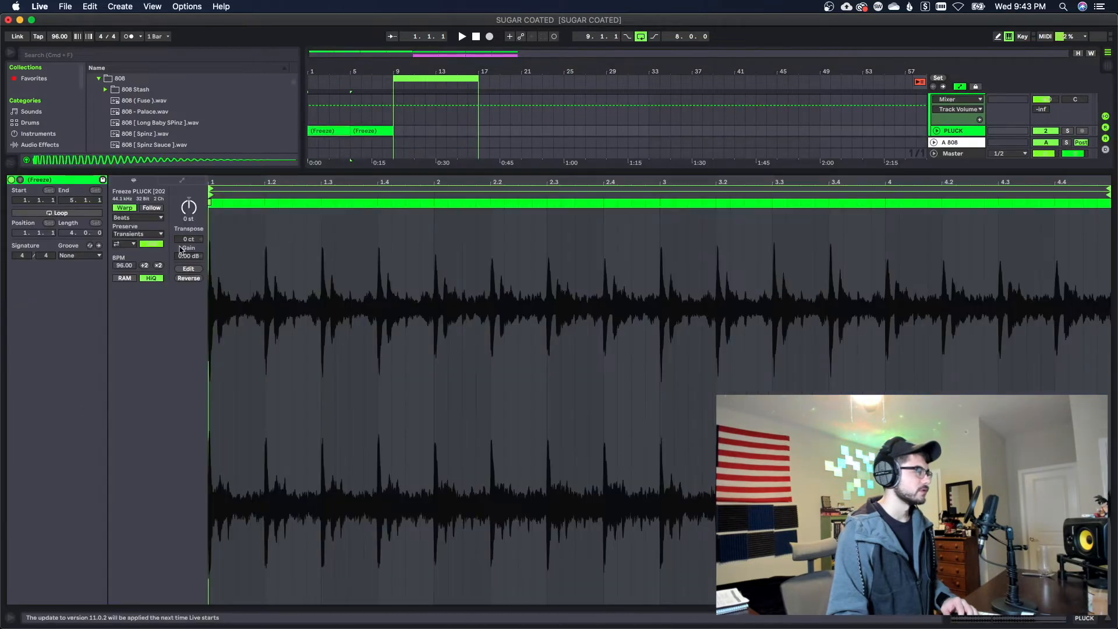
{"action": "left_click", "coordinate": [138, 219]}
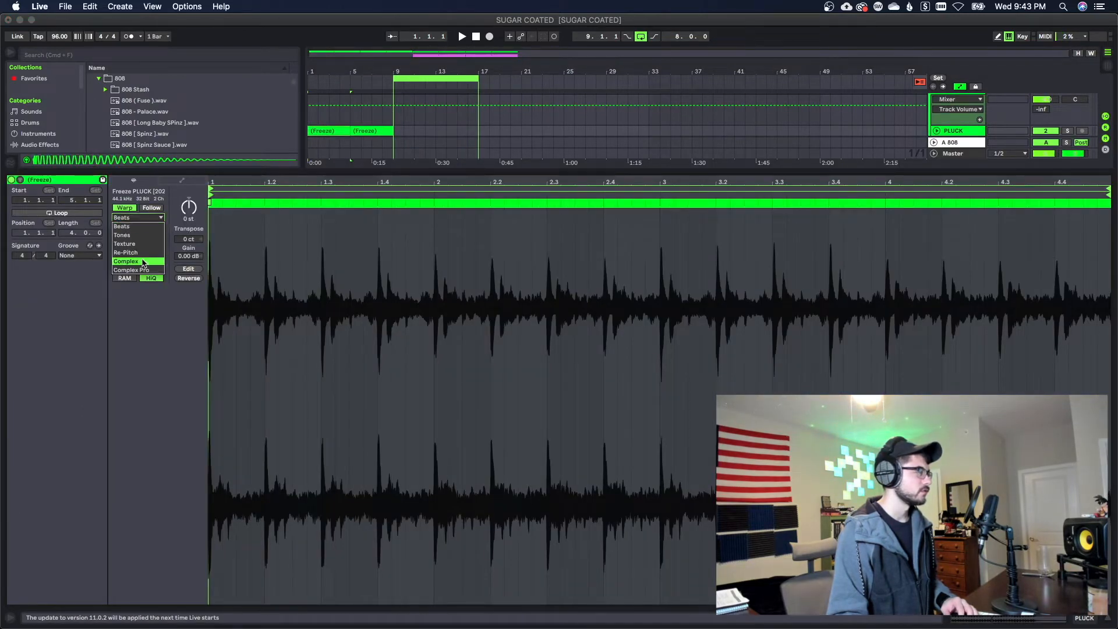
{"action": "left_click", "coordinate": [143, 263]}
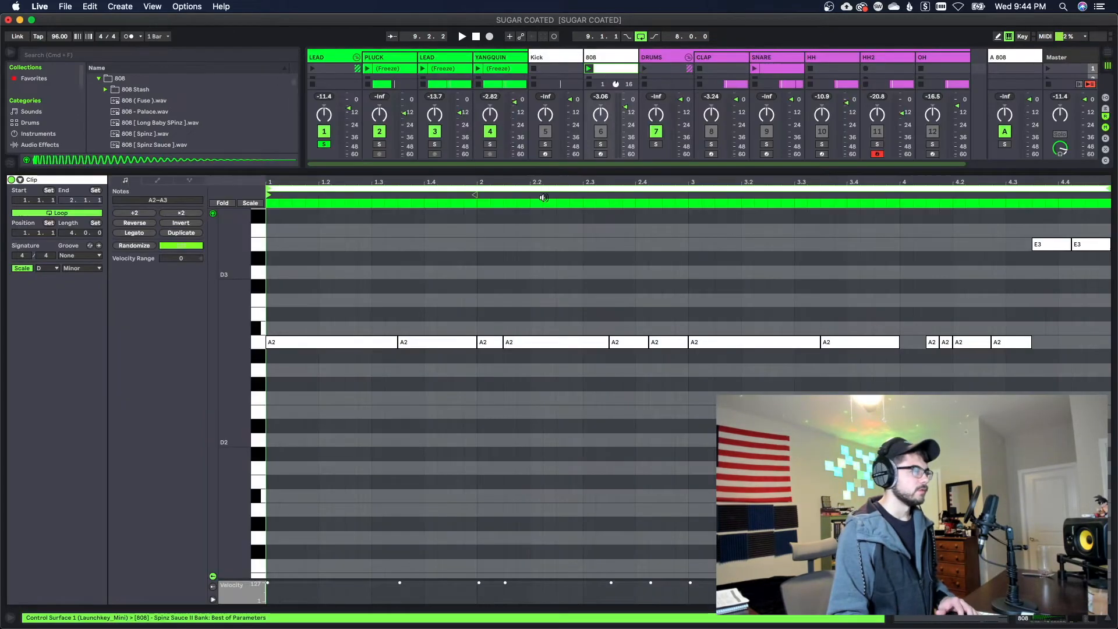
Transpose all notes of the 808 clip so that the long A2 notes sit at G3
{"action": "scroll", "coordinate": [455, 287], "scroll_direction": "up", "scroll_amount": 3}
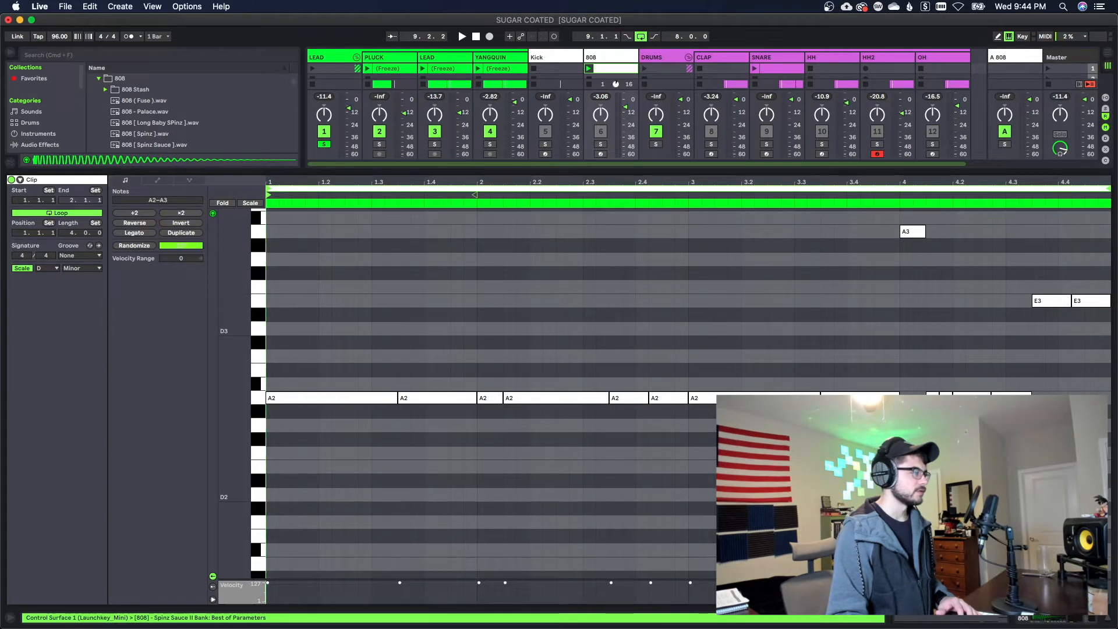
{"action": "key", "text": "super+a"}
{"action": "key", "text": "Down"}
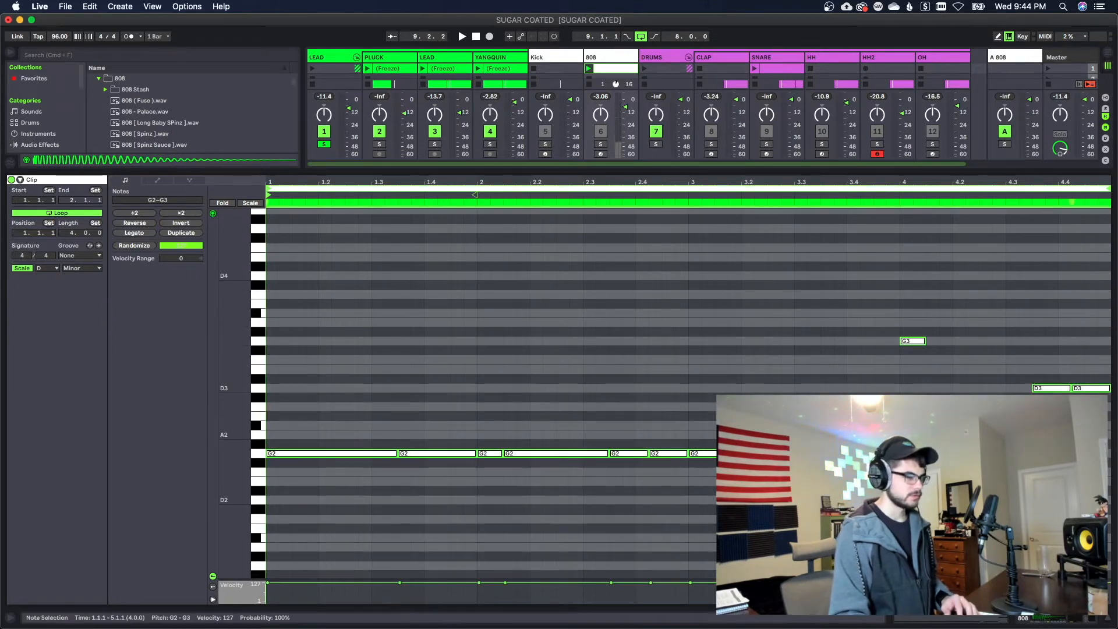
{"action": "key", "text": "shift+Up"}
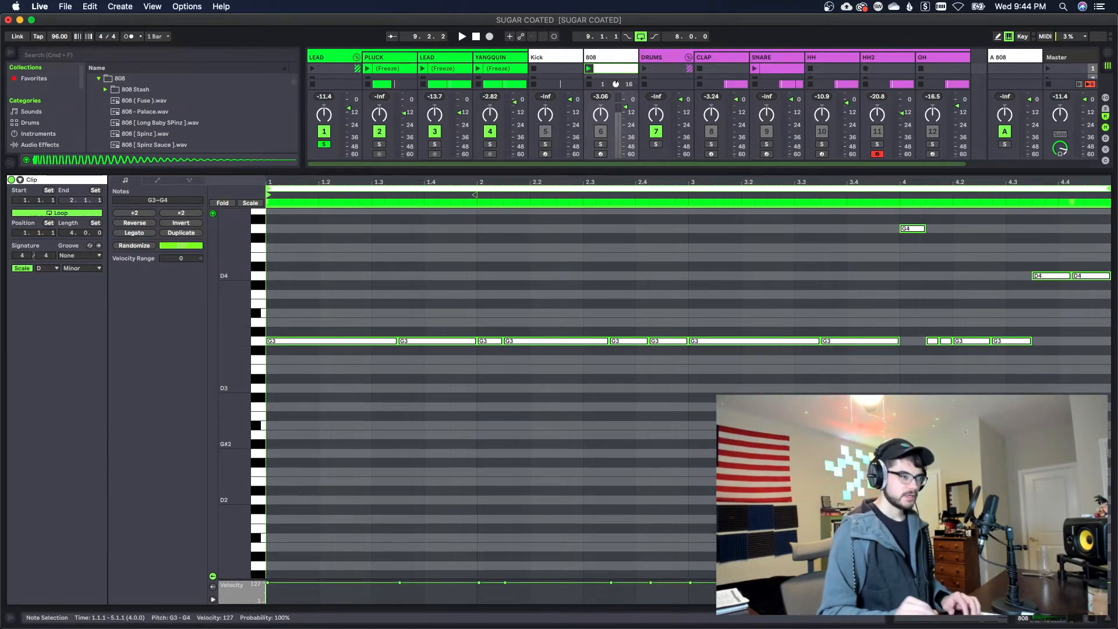
Lower the two D4 notes at 4.3.3 of the 808 clip an octave to D3
{"action": "scroll", "coordinate": [901, 371], "scroll_direction": "up", "scroll_amount": 3}
{"action": "left_click_drag", "start_coordinate": [969, 317], "coordinate": [1100, 350]}
{"action": "key", "text": "shift+Down"}
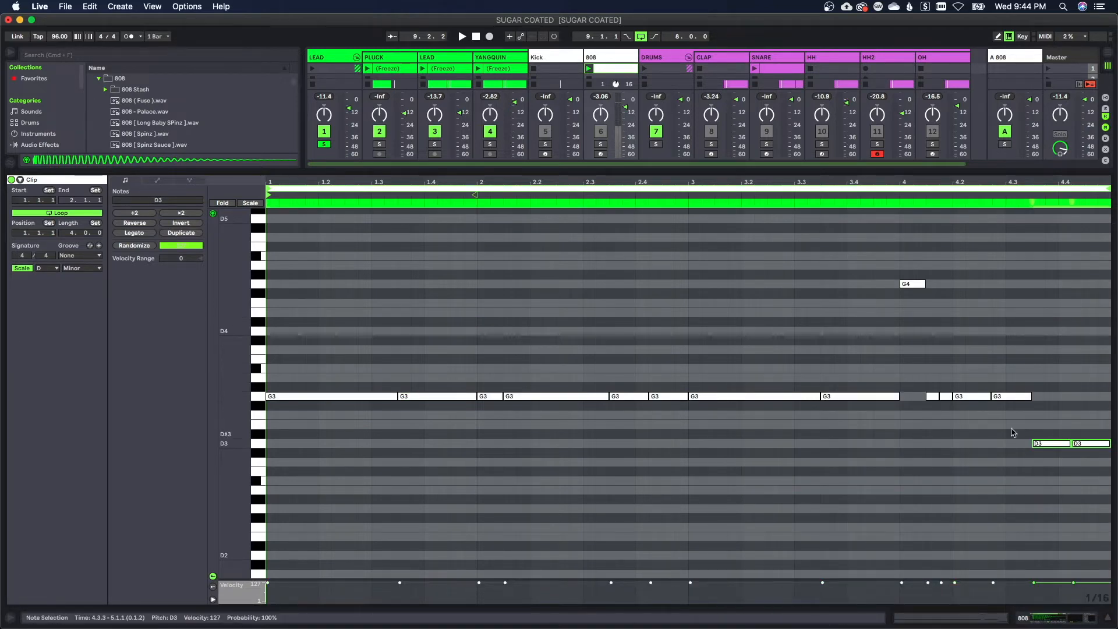
{"action": "left_click", "coordinate": [1027, 514]}
Take the LEAD group out of solo and play the whole beat
{"action": "left_click", "coordinate": [1047, 615]}
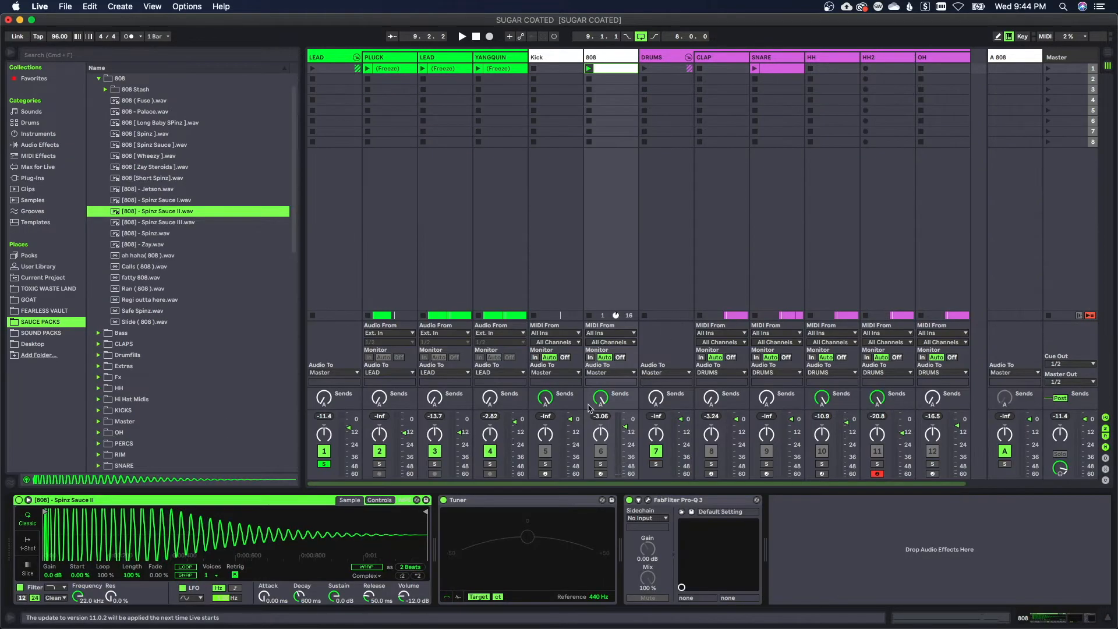
{"action": "left_click", "coordinate": [324, 464]}
{"action": "key", "text": "space"}
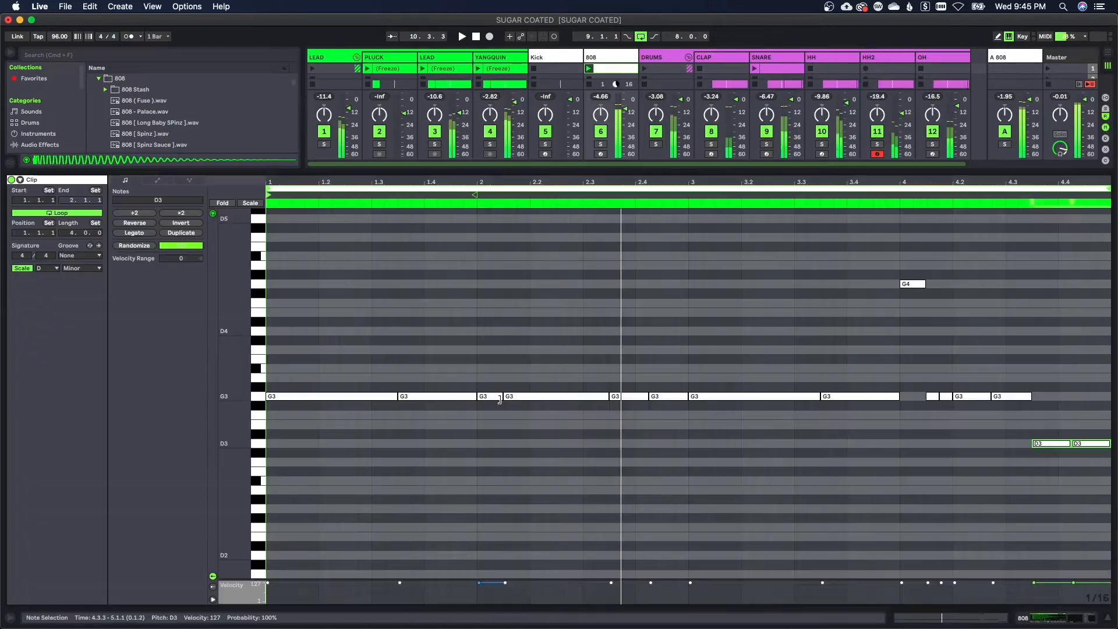
Rework the G3 notes of the 808 clip into one from 2.1.1 to 2.3.3, with short hits at 2.4.4 and 3.1.1
{"action": "left_click_drag", "start_coordinate": [500, 399], "coordinate": [675, 399]}
{"action": "left_click", "coordinate": [663, 406]}
{"action": "left_click", "coordinate": [808, 406]}
Raise the G3 notes at 1.3.3 and 3.3.3 of the 808 clip an octave to G4
{"action": "left_click", "coordinate": [445, 396]}
{"action": "key", "text": "shift+Up"}
{"action": "left_click", "coordinate": [849, 397]}
{"action": "key", "text": "shift+Up"}
{"action": "left_click", "coordinate": [874, 350]}
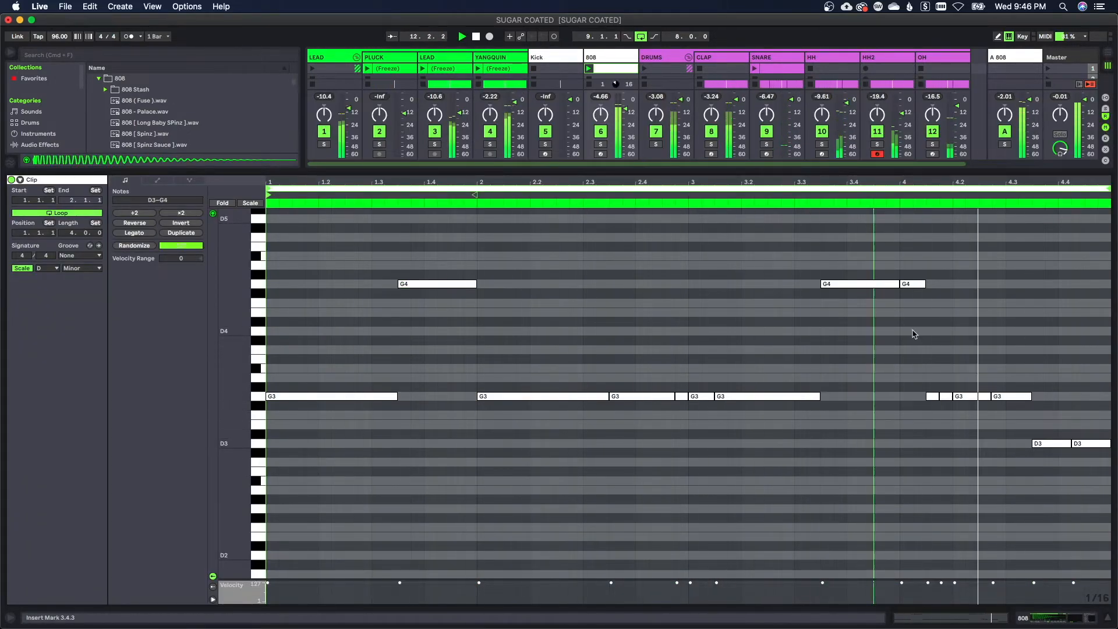
Lower the G4 note at 4.1.1 to G3 and merge the short G3 notes in bar 4 into longer ones
{"action": "left_click_drag", "start_coordinate": [913, 284], "coordinate": [913, 396]}
{"action": "left_click_drag", "start_coordinate": [925, 397], "coordinate": [1031, 397]}
{"action": "left_click", "coordinate": [1006, 419]}
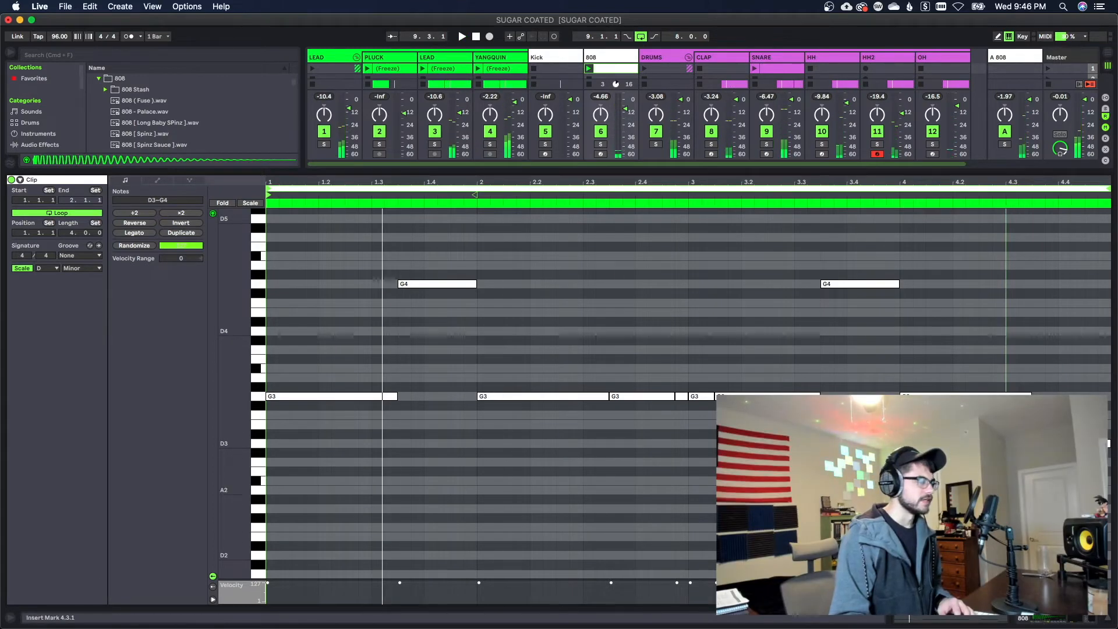
{"action": "left_click", "coordinate": [688, 431]}
{"action": "left_click_drag", "start_coordinate": [686, 430], "coordinate": [795, 455]}
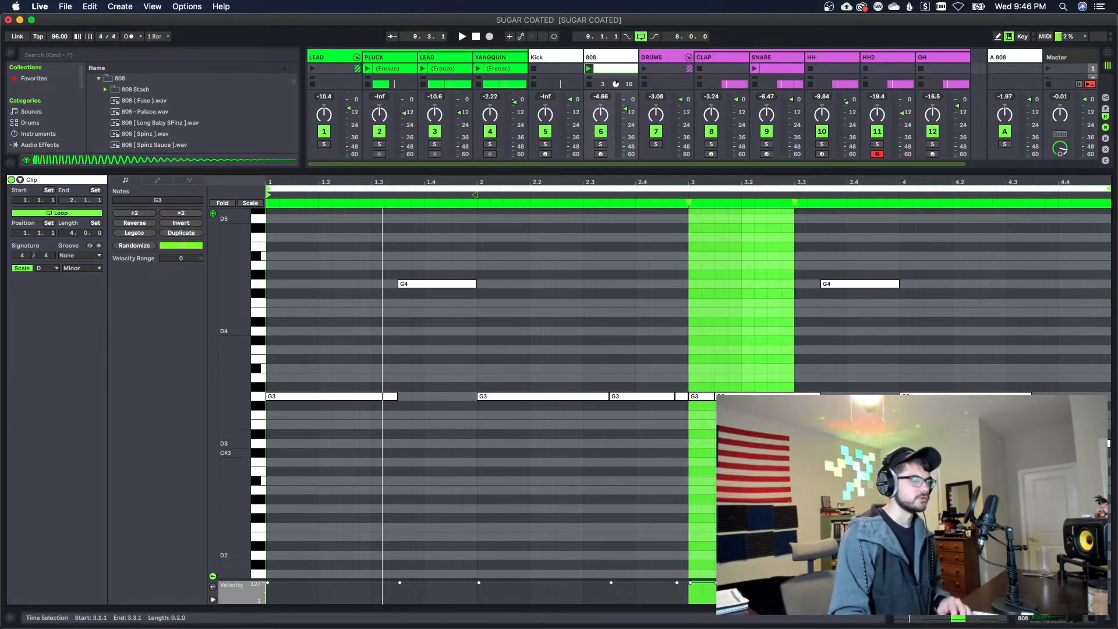
{"action": "left_click", "coordinate": [795, 455]}
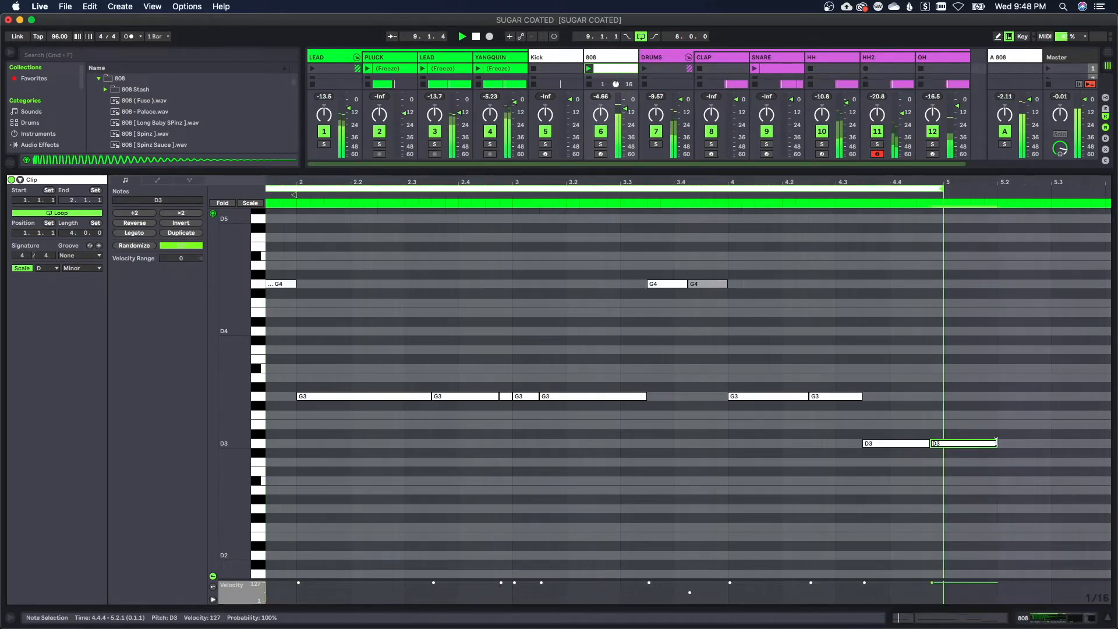
Shorten the last D3 note at 4.4.4 of the 808 clip so it ends at 5.1.1
{"action": "left_click_drag", "start_coordinate": [996, 441], "coordinate": [942, 442]}
{"action": "left_click", "coordinate": [932, 434]}
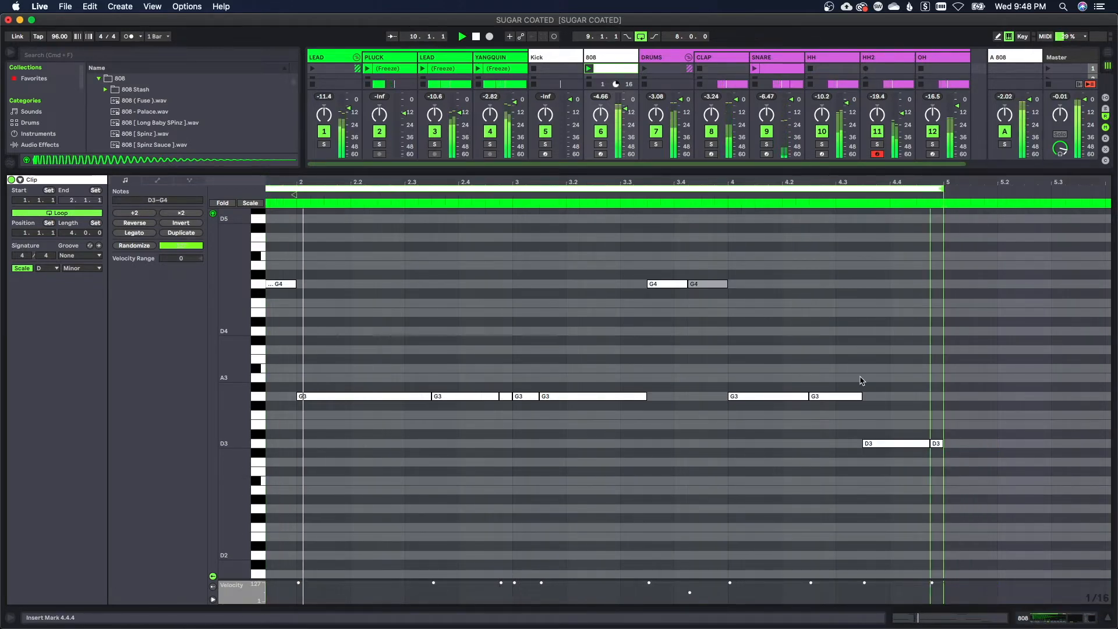
{"action": "left_click_drag", "start_coordinate": [786, 182], "coordinate": [841, 183]}
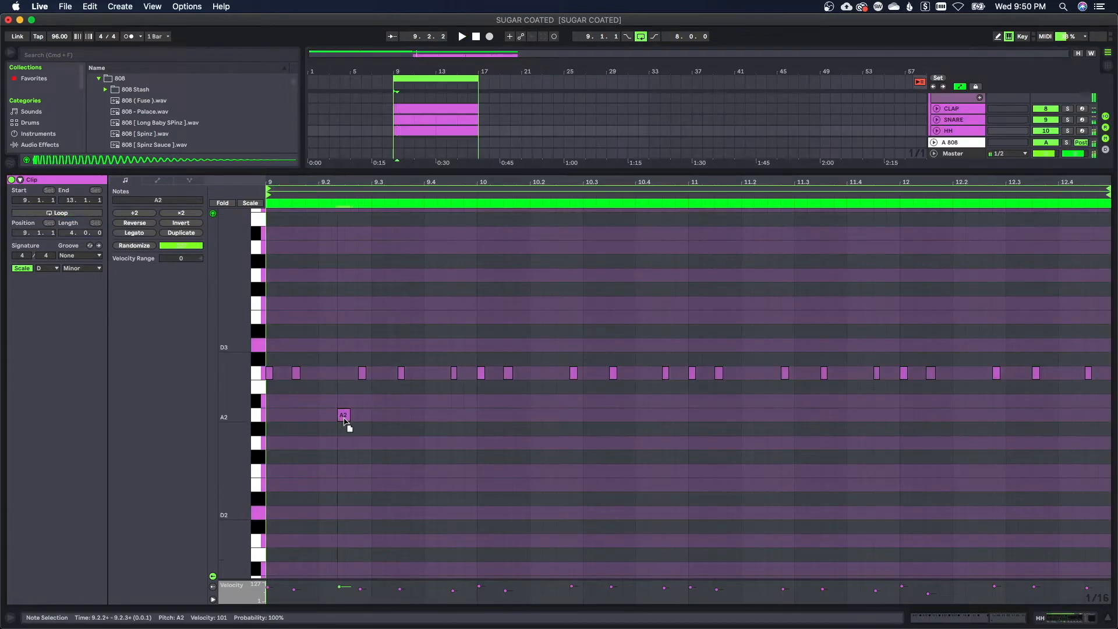
Replace the C3 hi-hat notes in beats 9.2 and 10.2 of the HH clip with A2 notes at 9.2.3, 10.2.3 and 10.3.1
{"action": "left_click_drag", "start_coordinate": [345, 416], "coordinate": [351, 416]}
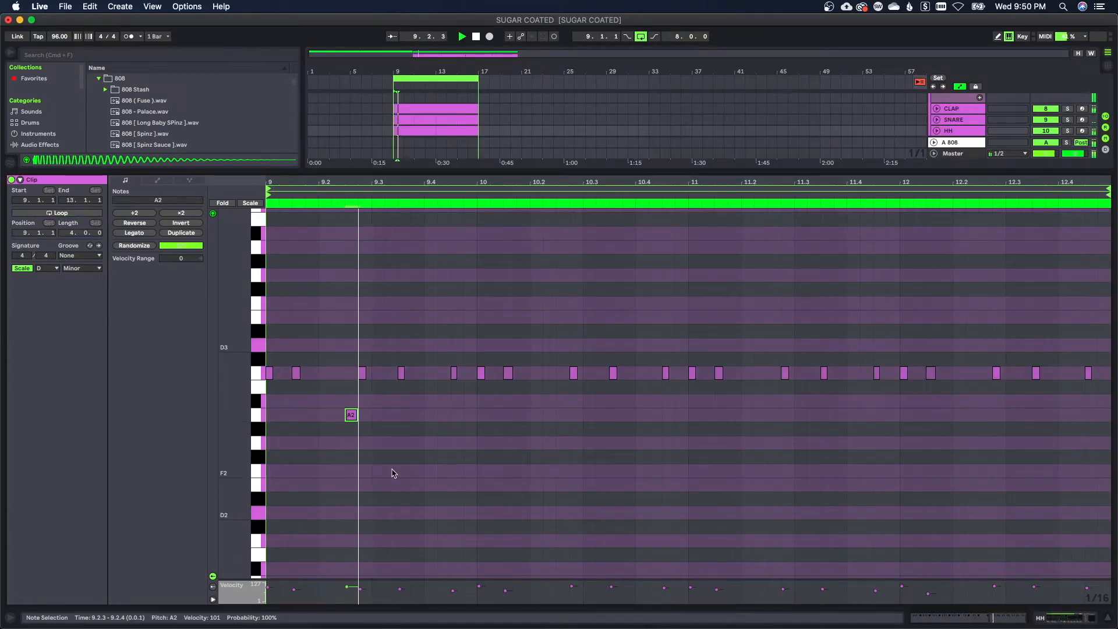
{"action": "left_click", "coordinate": [363, 373]}
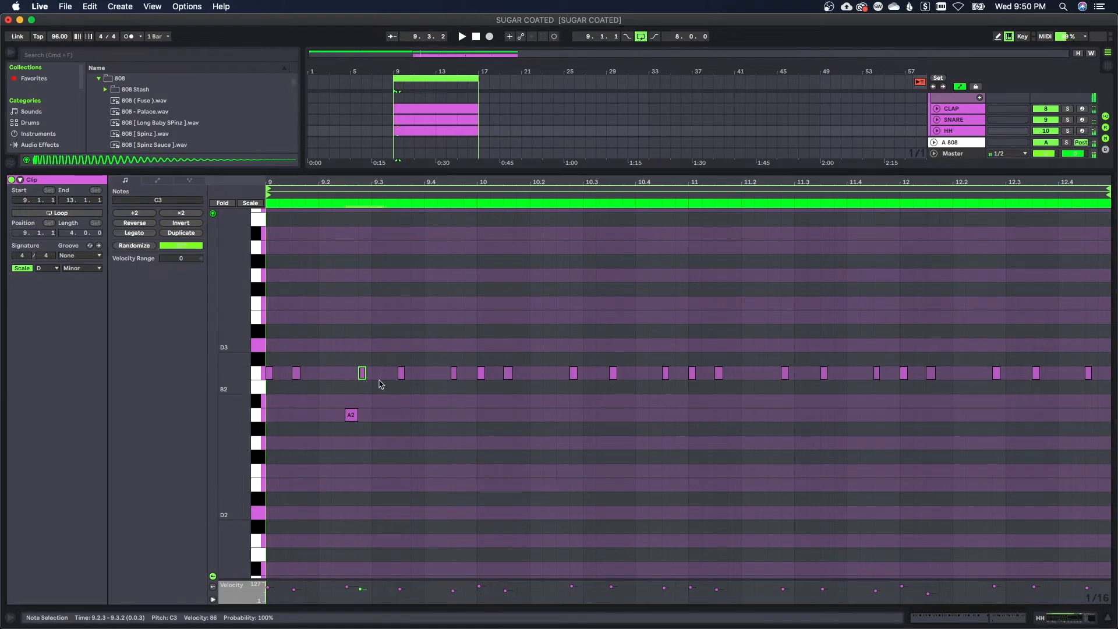
{"action": "key", "text": "Delete"}
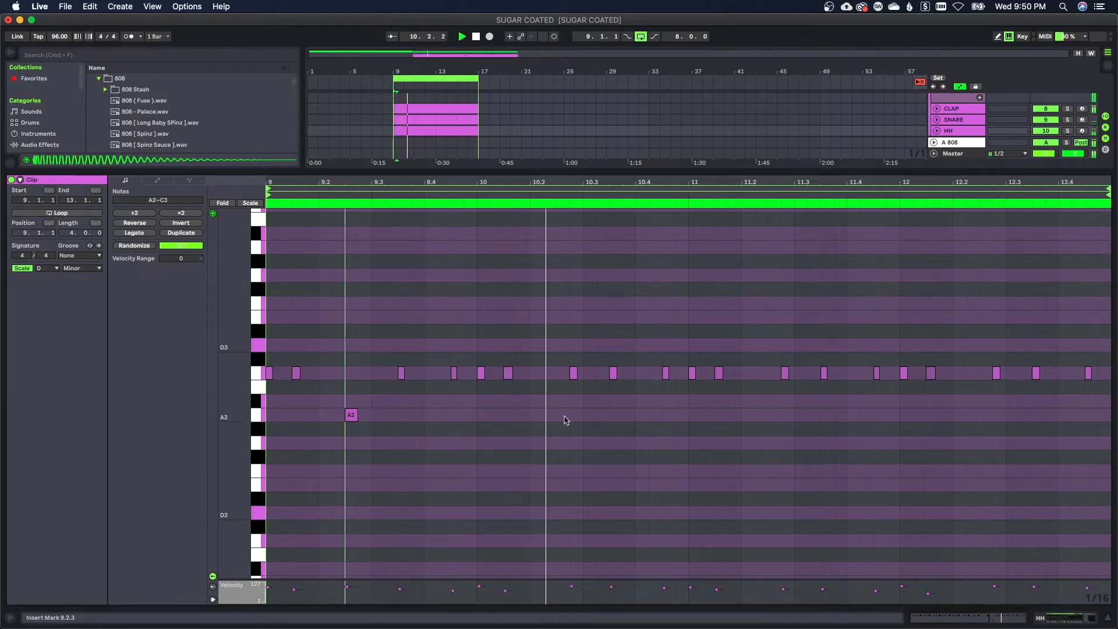
{"action": "left_click", "coordinate": [575, 376]}
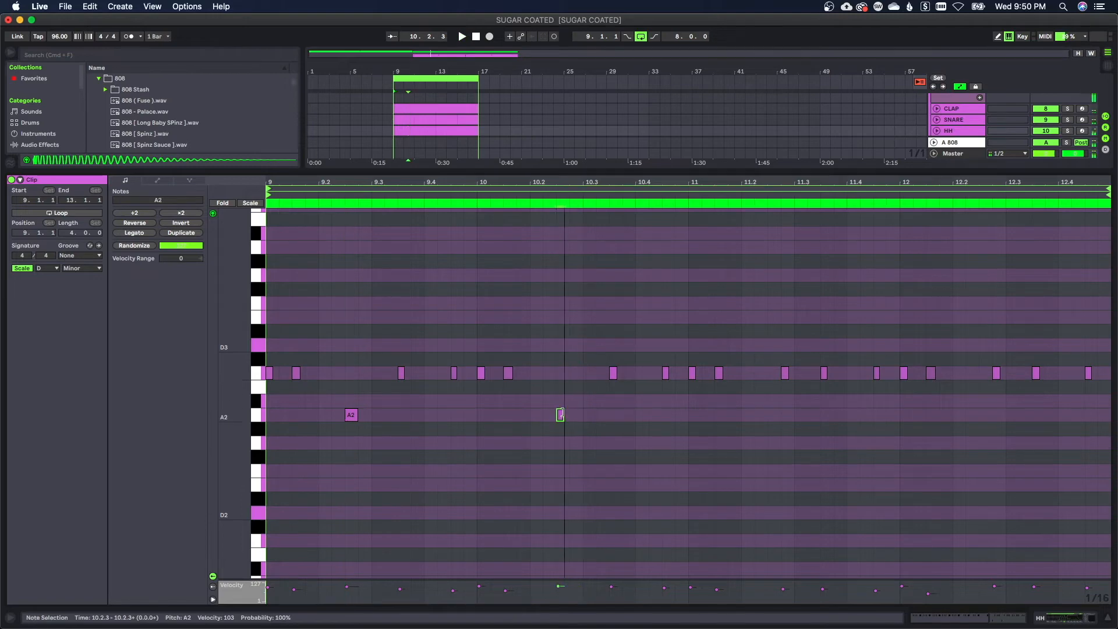
{"action": "left_click", "coordinate": [589, 415]}
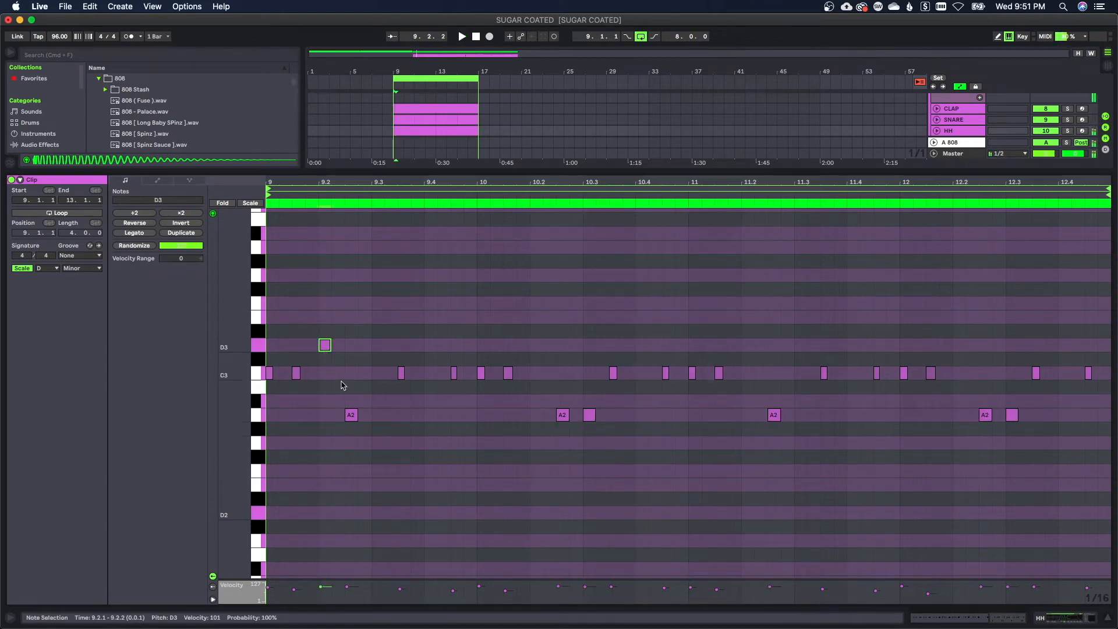
{"action": "key", "text": "space"}
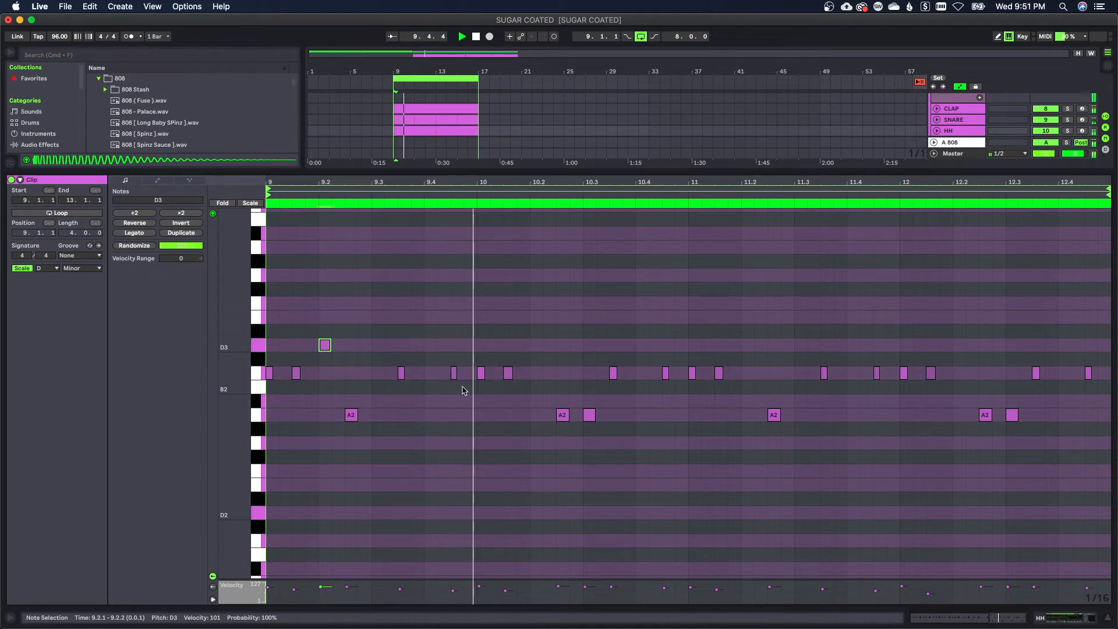
Add D3 hi-hat notes at 10.2.1 and 11.2.1 in the HH clip and stop playback
{"action": "double_click", "coordinate": [537, 345]}
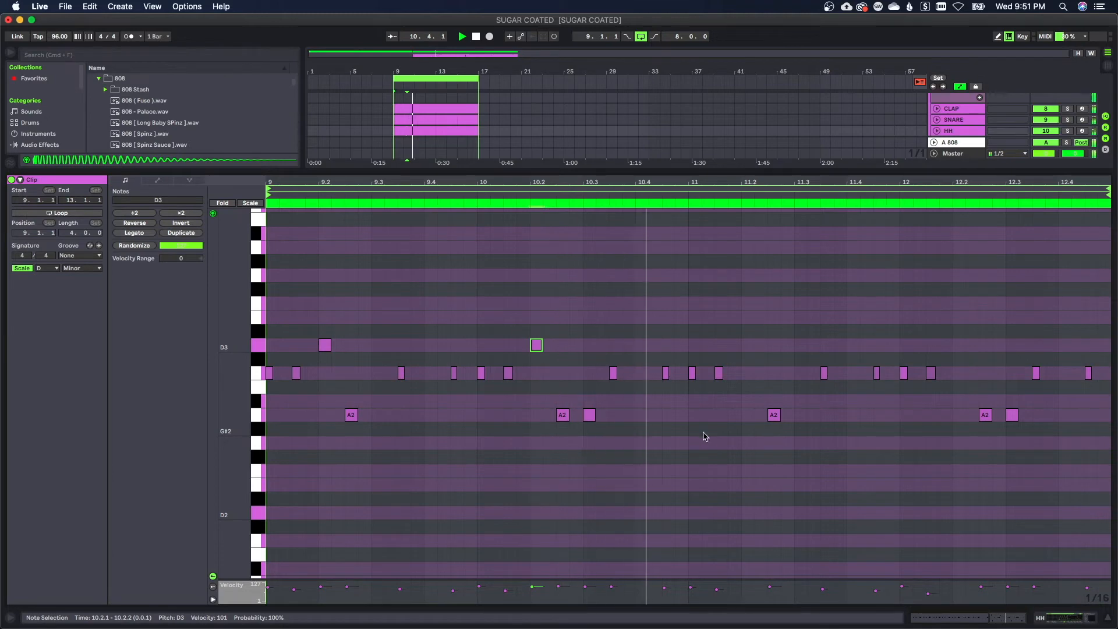
{"action": "left_click", "coordinate": [752, 346]}
{"action": "key", "text": "space"}
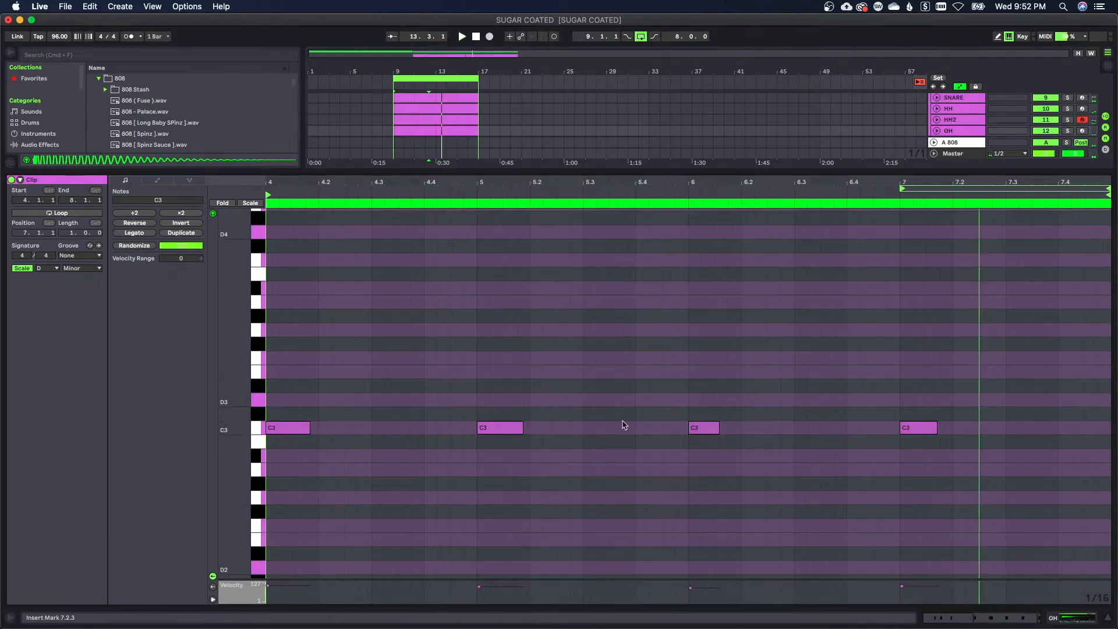
Insert a new MIDI track below OH and create an empty MIDI clip on it from bar 13 to bar 17
{"action": "left_click_drag", "start_coordinate": [569, 368], "coordinate": [665, 410]}
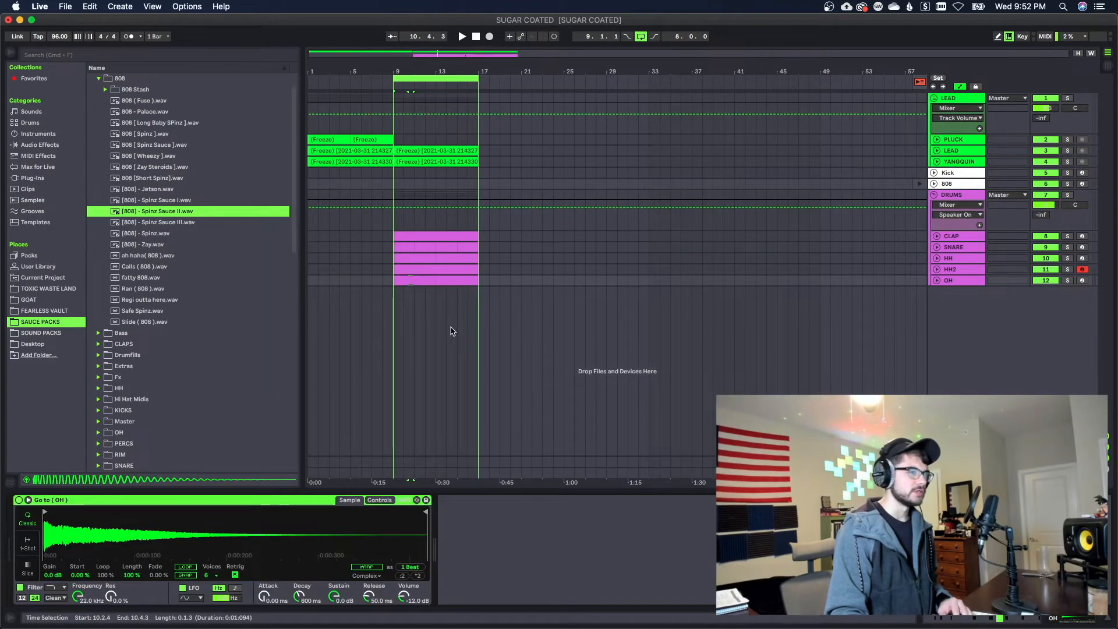
{"action": "left_click_drag", "start_coordinate": [436, 282], "coordinate": [476, 296]}
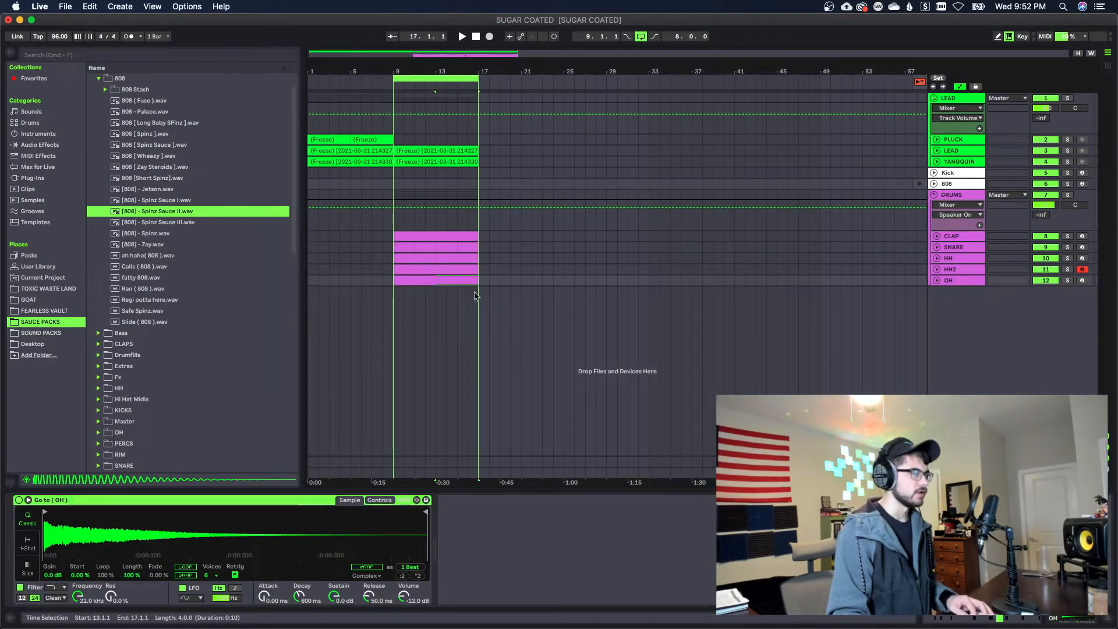
{"action": "left_click", "coordinate": [960, 281]}
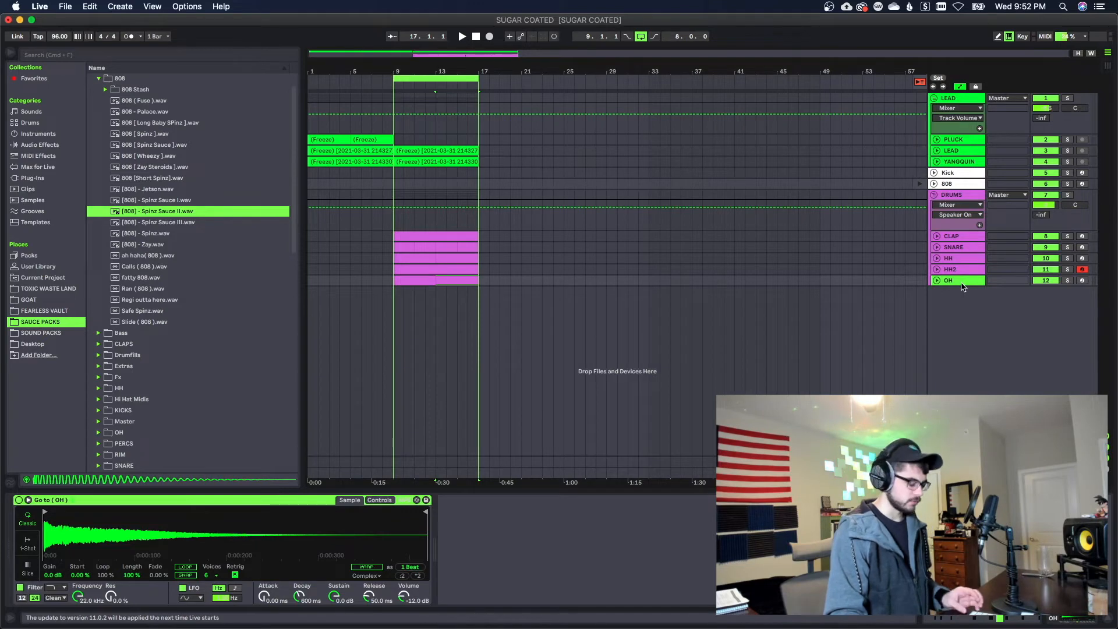
{"action": "key", "text": "super+shift+t"}
{"action": "key", "text": "super+shift+m"}
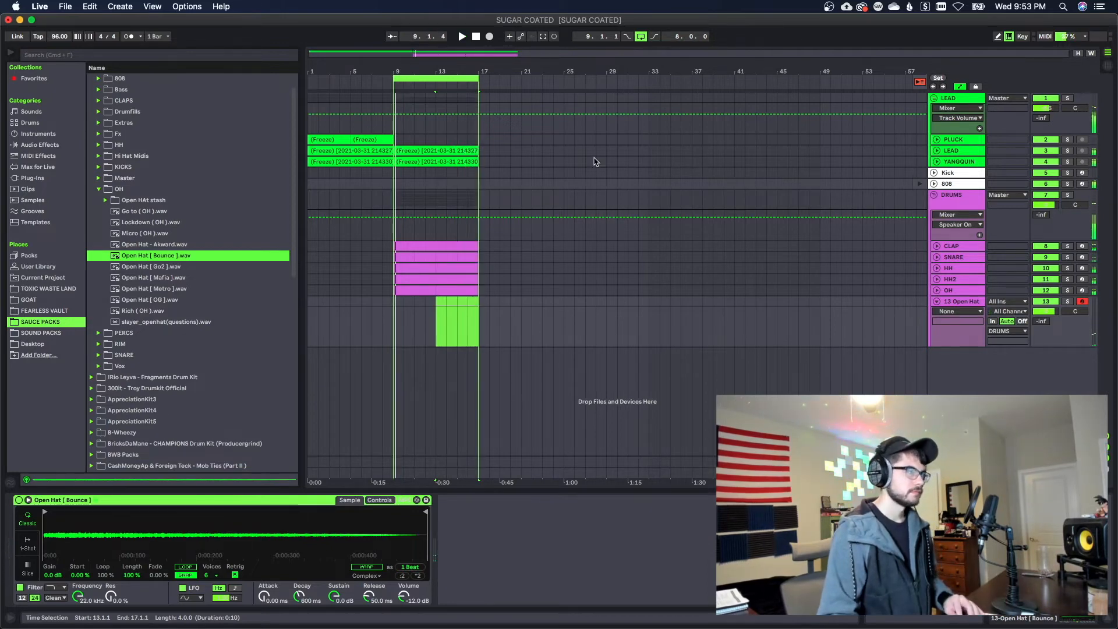
Swap the new open hat track's sample for Open Hat [ Metro ].wav and set its volume to about -11.3 dB
{"action": "key", "text": "Tab"}
{"action": "left_click", "coordinate": [179, 288]}
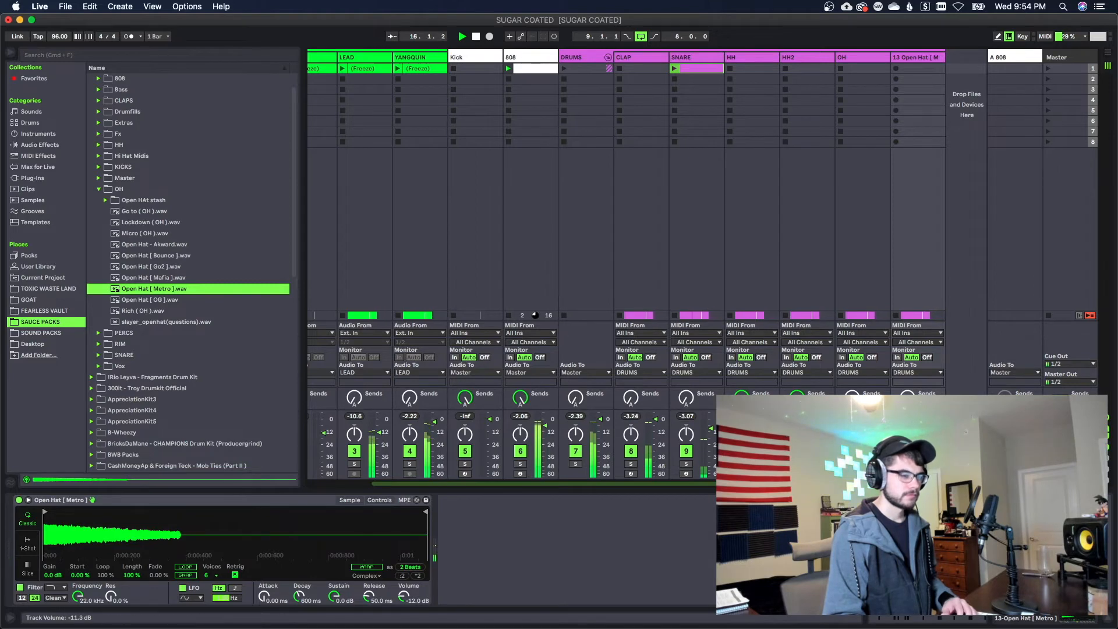
{"action": "key", "text": "Tab"}
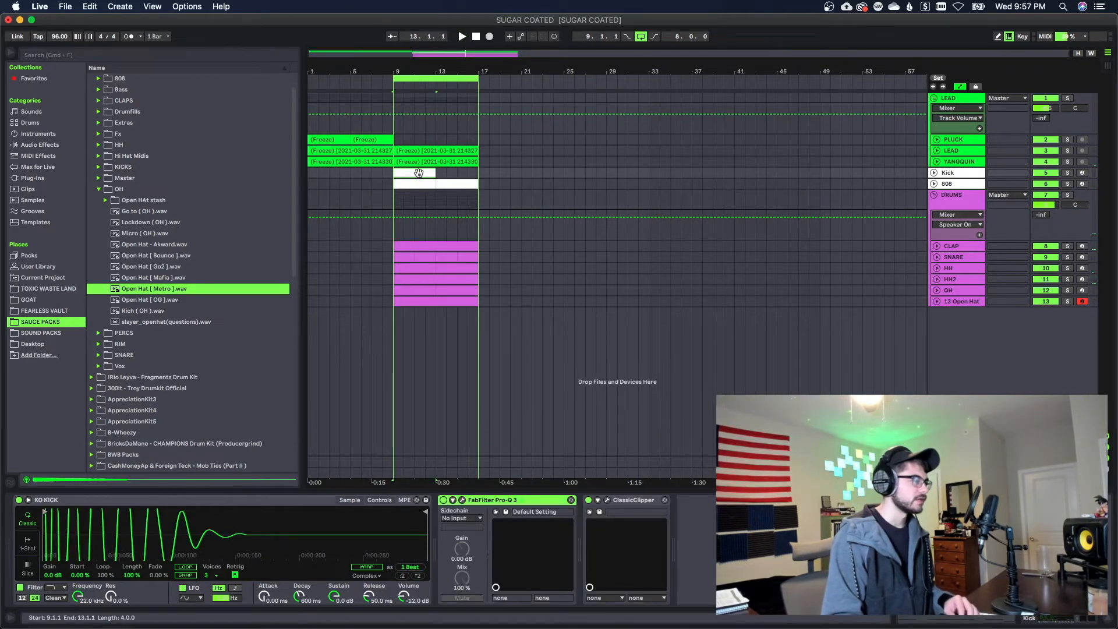
Lower the G4 notes at 1.3.3 and 3.3.3 through 4.1.1 of the Kick clip an octave to G3
{"action": "double_click", "coordinate": [419, 173]}
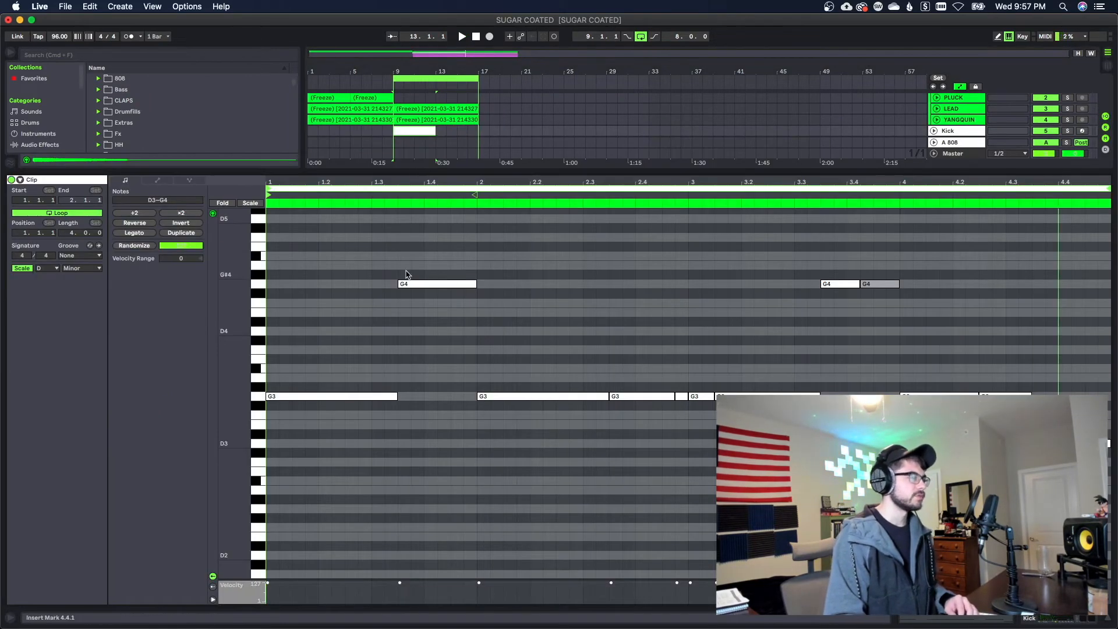
{"action": "left_click_drag", "start_coordinate": [400, 243], "coordinate": [505, 314]}
{"action": "key", "text": "shift+Down"}
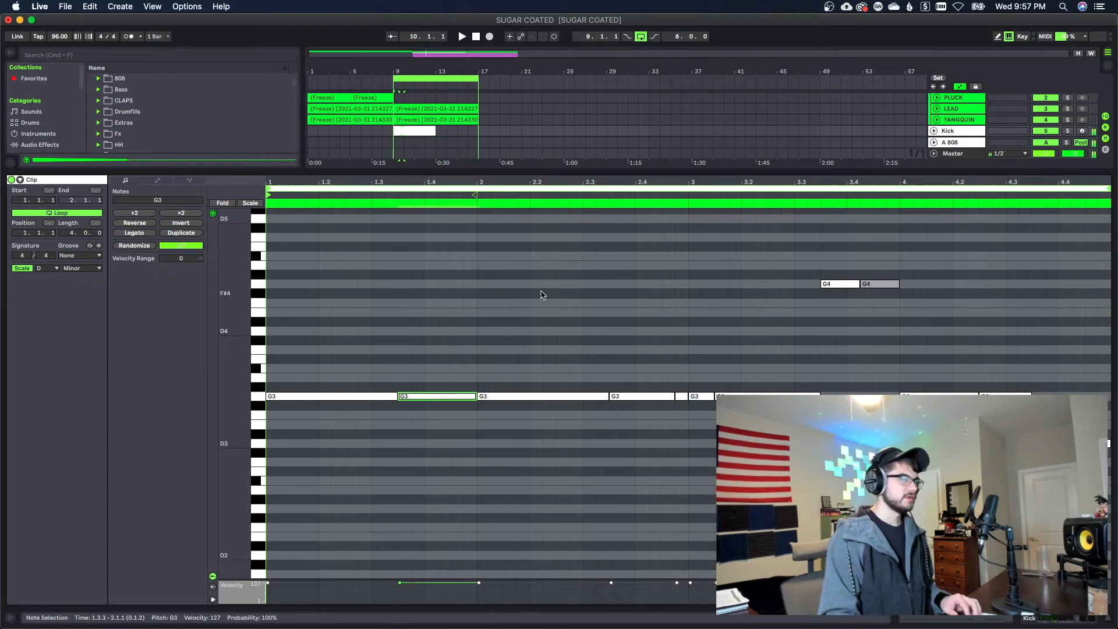
{"action": "left_click_drag", "start_coordinate": [776, 257], "coordinate": [922, 301]}
{"action": "key", "text": "shift+Down"}
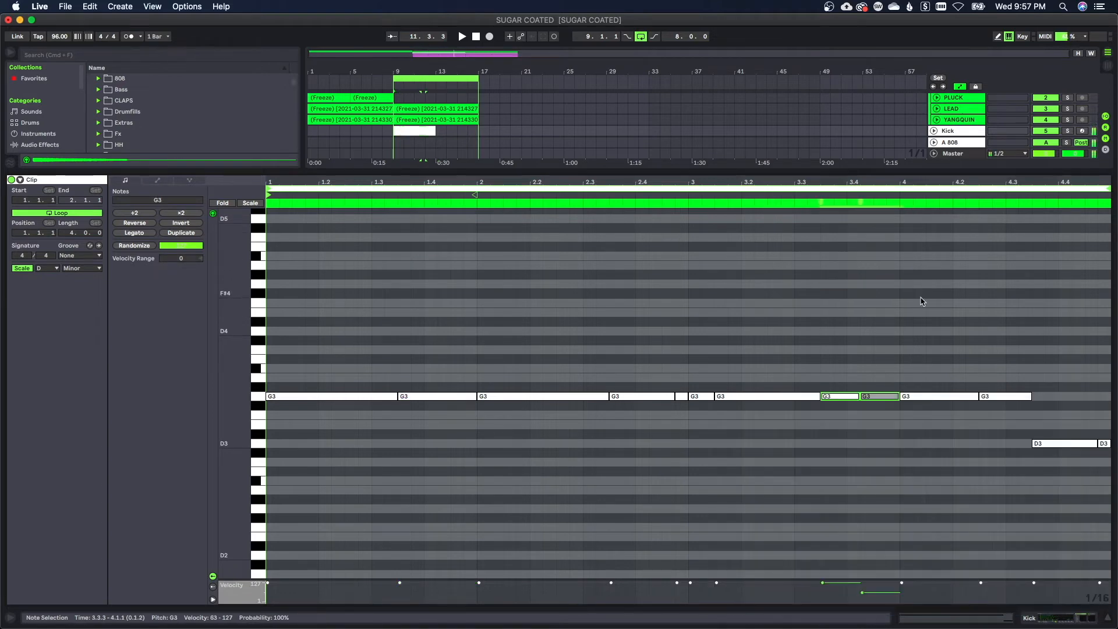
Delete the quiet G3 kick note at 3.4.2 and extend the G3 note at 2.3.3 to 3.1.1, replacing the short hit
{"action": "left_click", "coordinate": [883, 391]}
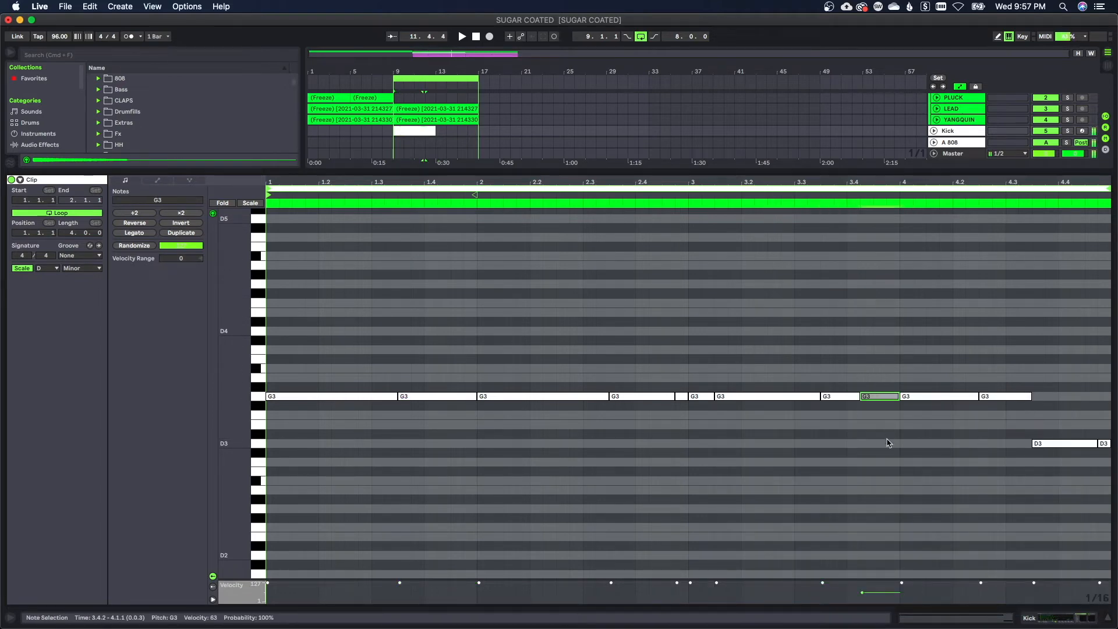
{"action": "key", "text": "Delete"}
{"action": "left_click_drag", "start_coordinate": [679, 373], "coordinate": [610, 396]}
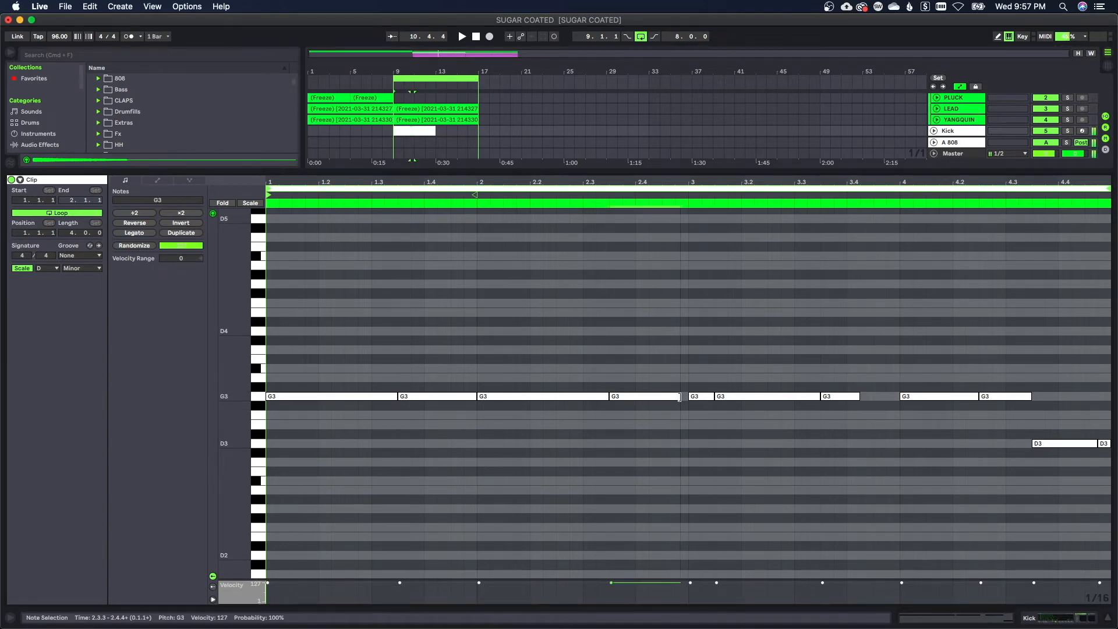
Delete the short last D3 note of the Kick clip and extend the D3 note at 4.3.3 to 5.1.1
{"action": "left_click", "coordinate": [1103, 443]}
{"action": "key", "text": "Delete"}
{"action": "left_click_drag", "start_coordinate": [1095, 444], "coordinate": [1105, 443]}
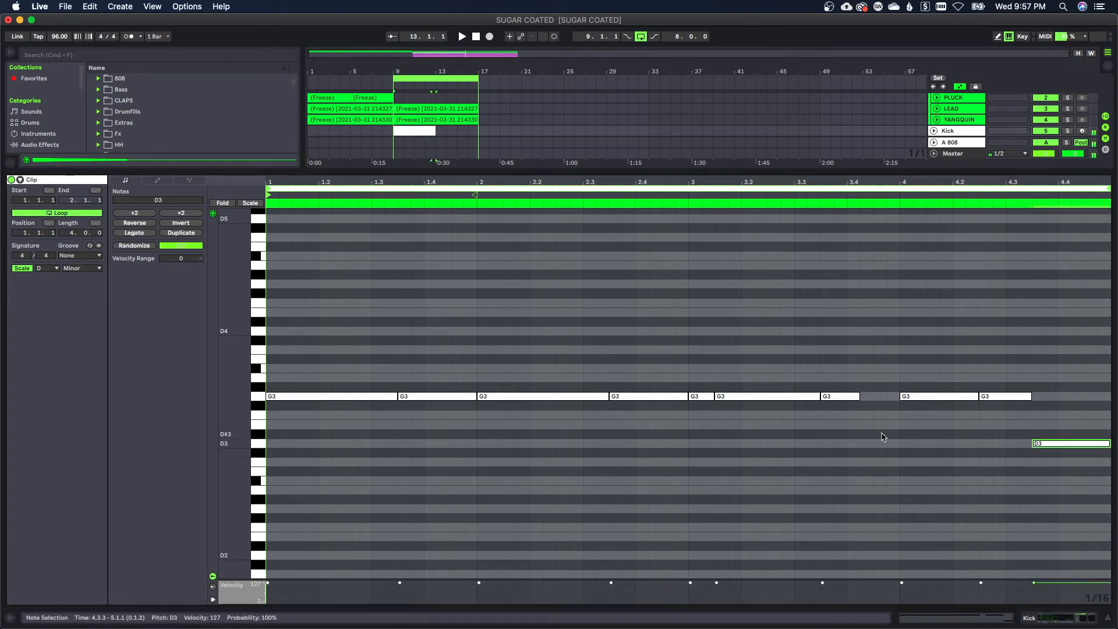
Select the G3 notes of the Kick clip and play the loop from bar 9 to audition the edited kick pattern
{"action": "left_click", "coordinate": [259, 396]}
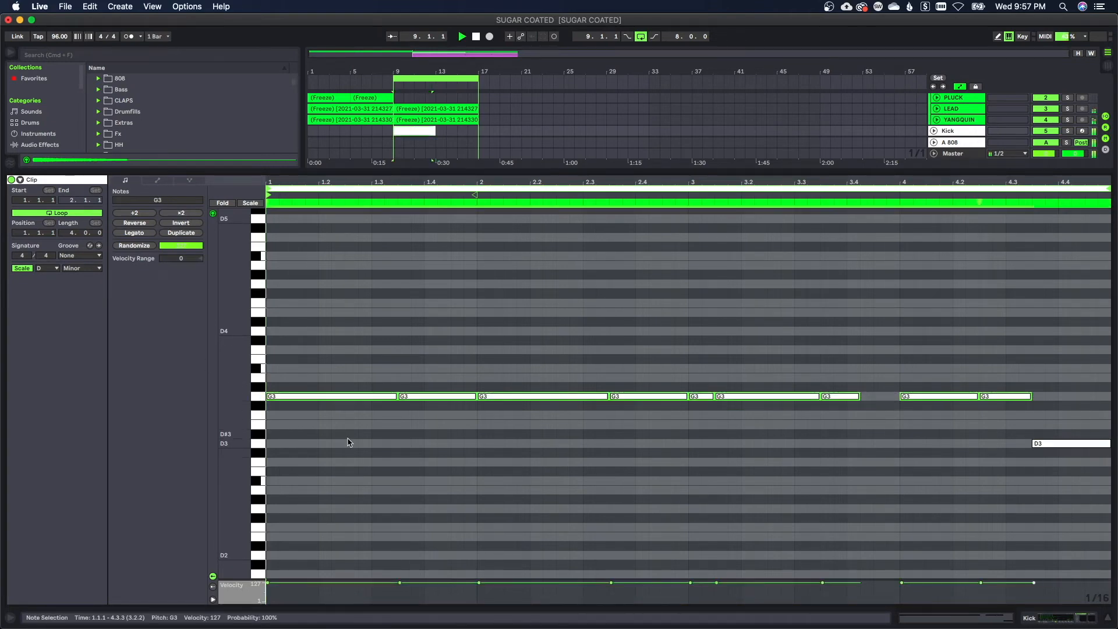
{"action": "key", "text": "space"}
{"action": "key", "text": "Tab"}
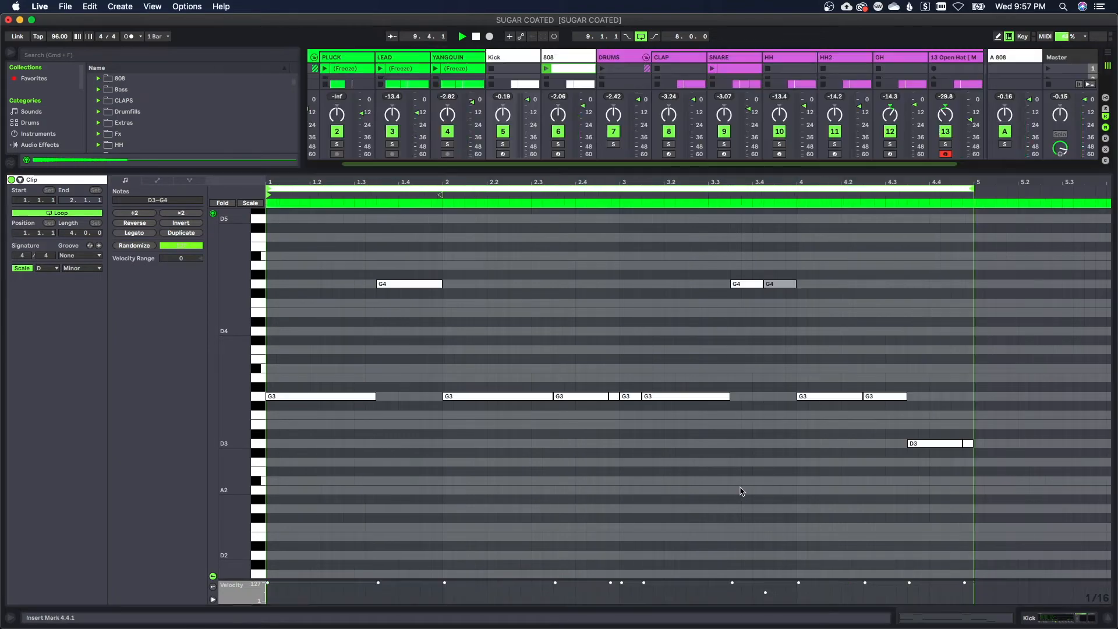
{"action": "key", "text": "Tab"}
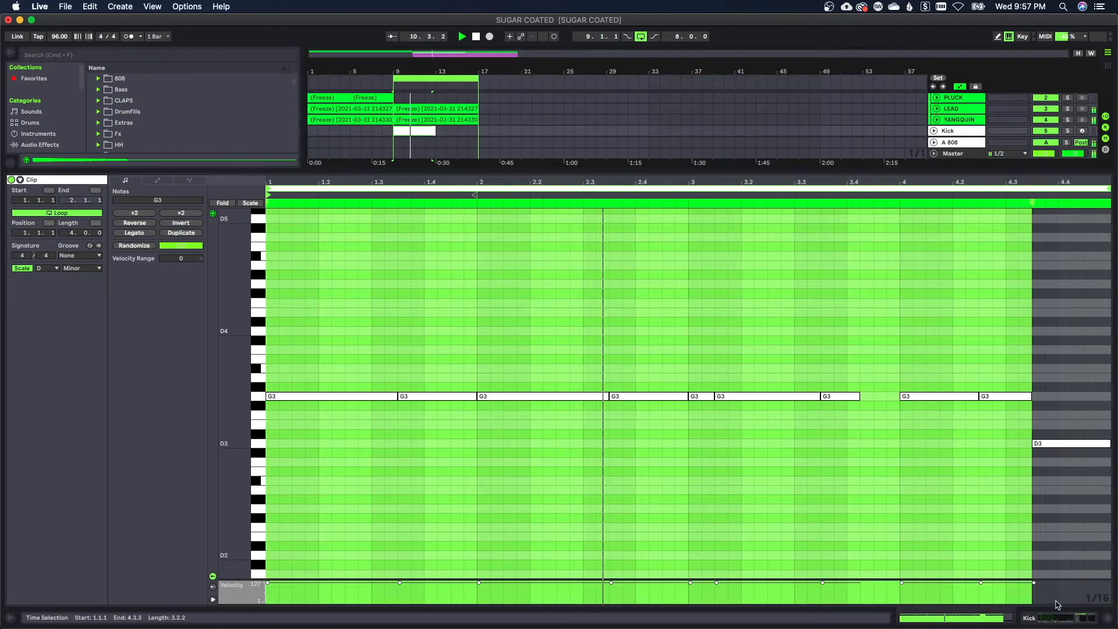
Show the Kick track's device chain, check its mixer channel and open the Kick clip at bar 9 in the arrangement
{"action": "left_click", "coordinate": [1054, 618]}
{"action": "key", "text": "Tab"}
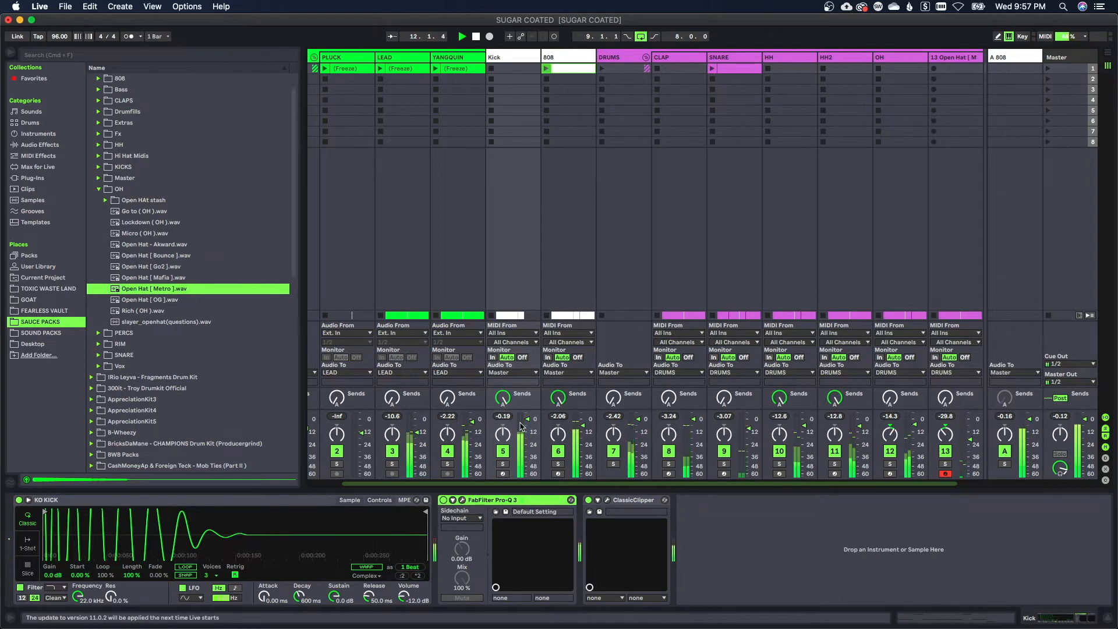
{"action": "key", "text": "Tab"}
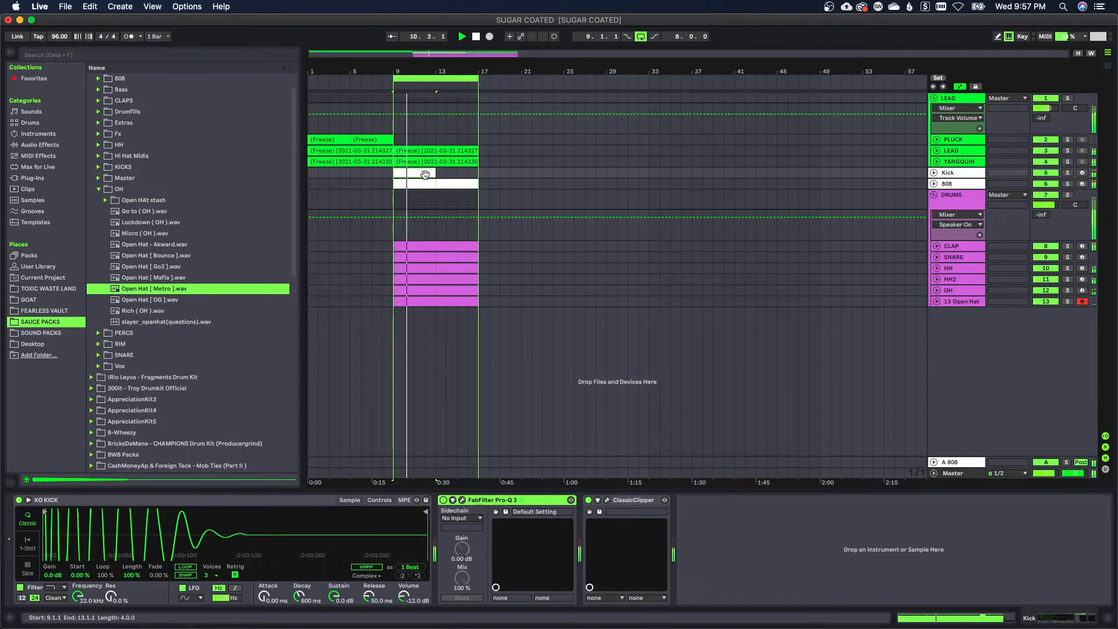
{"action": "left_click", "coordinate": [416, 173]}
{"action": "double_click", "coordinate": [416, 173]}
{"action": "left_click", "coordinate": [490, 431]}
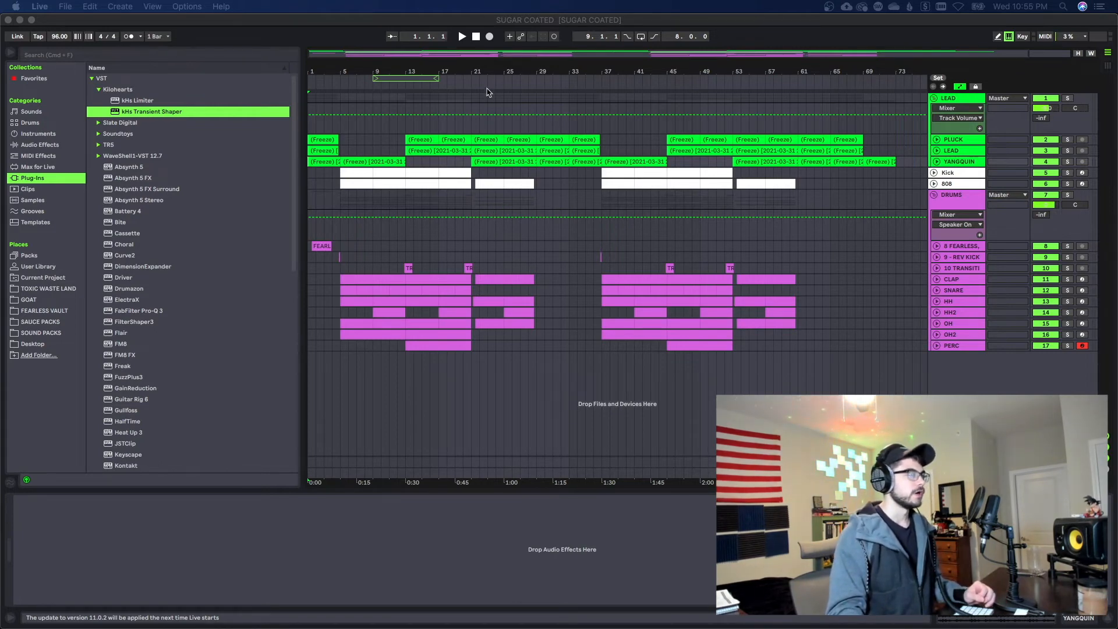
Unfold and solo the PERC track, and play its part from bar 13
{"action": "left_click_drag", "start_coordinate": [460, 68], "coordinate": [556, 95]}
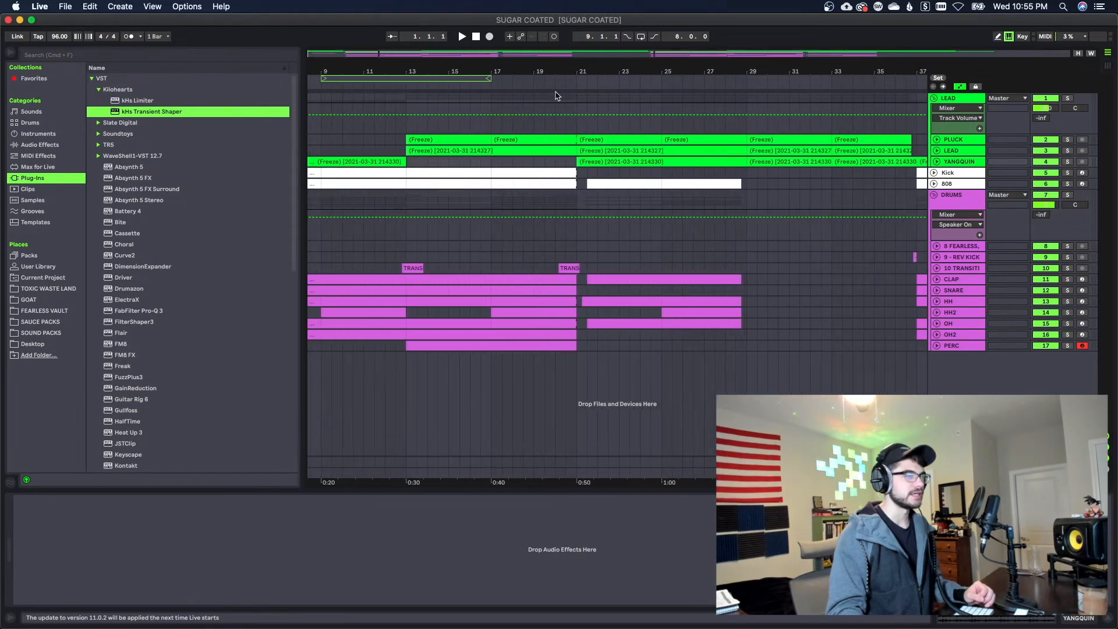
{"action": "left_click", "coordinate": [937, 346]}
{"action": "left_click", "coordinate": [523, 343]}
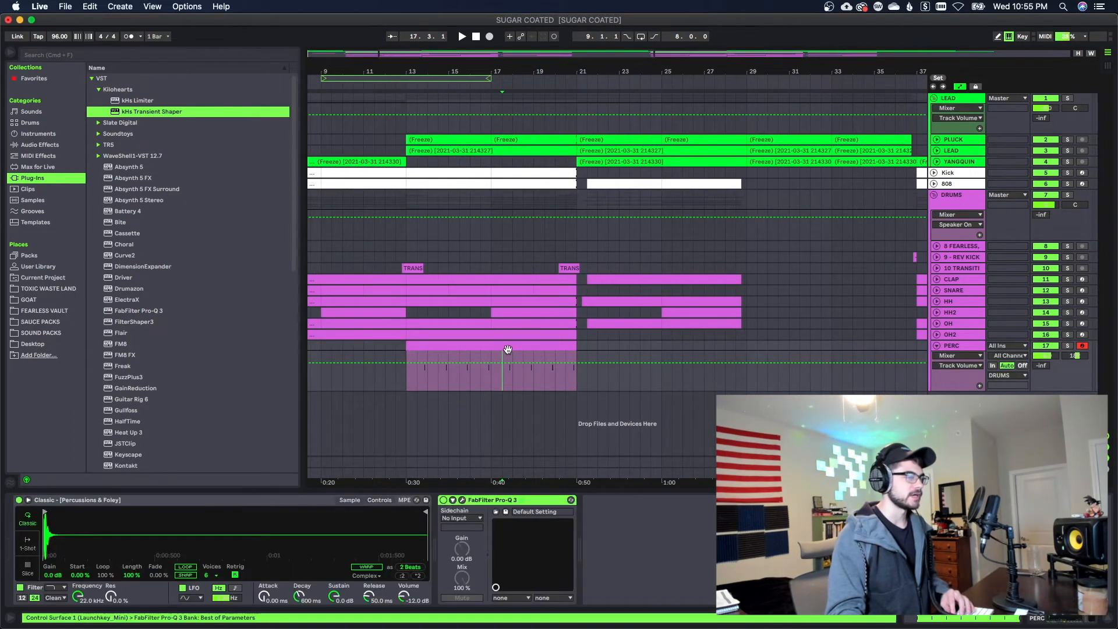
{"action": "left_click", "coordinate": [1068, 345]}
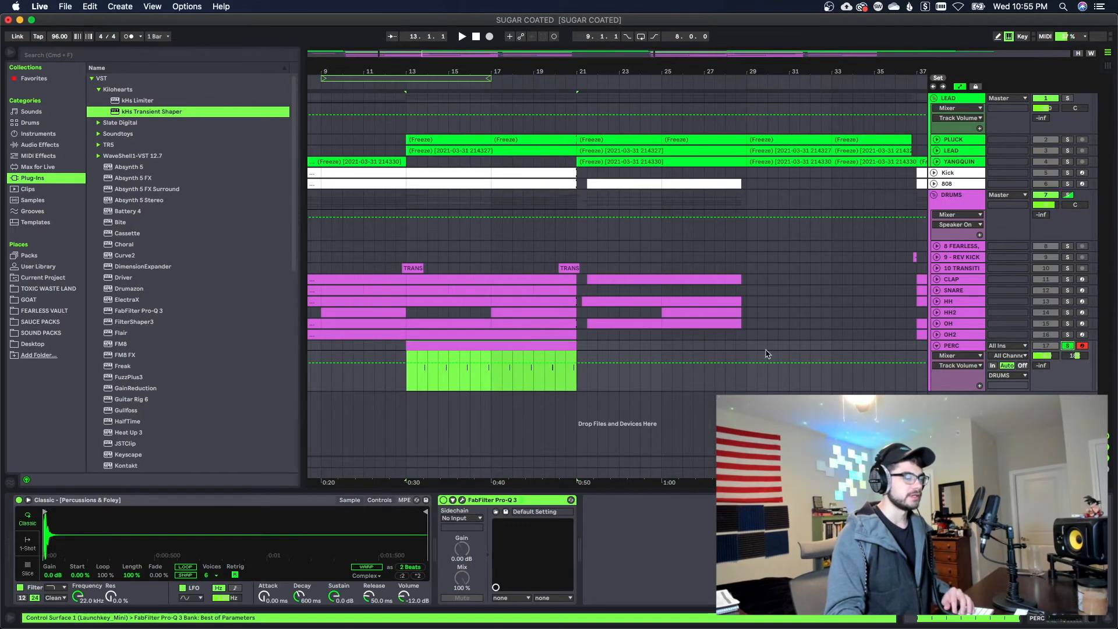
{"action": "key", "text": "space"}
{"action": "left_click_drag", "start_coordinate": [454, 65], "coordinate": [527, 250]}
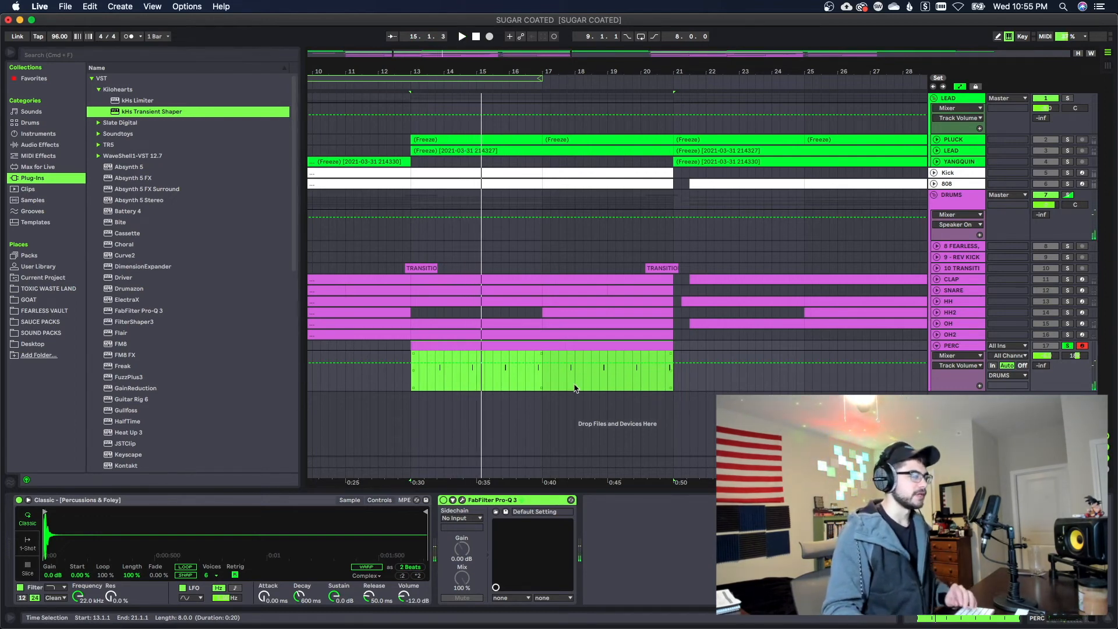
{"action": "left_click_drag", "start_coordinate": [597, 66], "coordinate": [457, 20]}
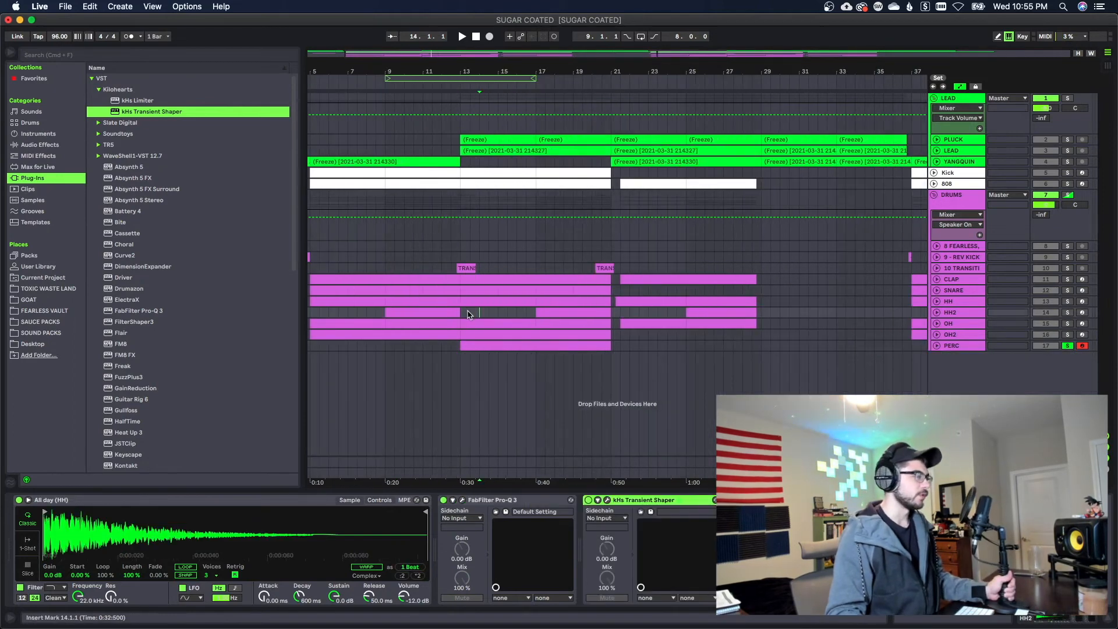
Examine where the HH2 track drops out at bar 13 and returns at bar 17, play from bar 17, and unsolo PERC
{"action": "left_click_drag", "start_coordinate": [465, 315], "coordinate": [473, 316]}
{"action": "left_click", "coordinate": [476, 316]}
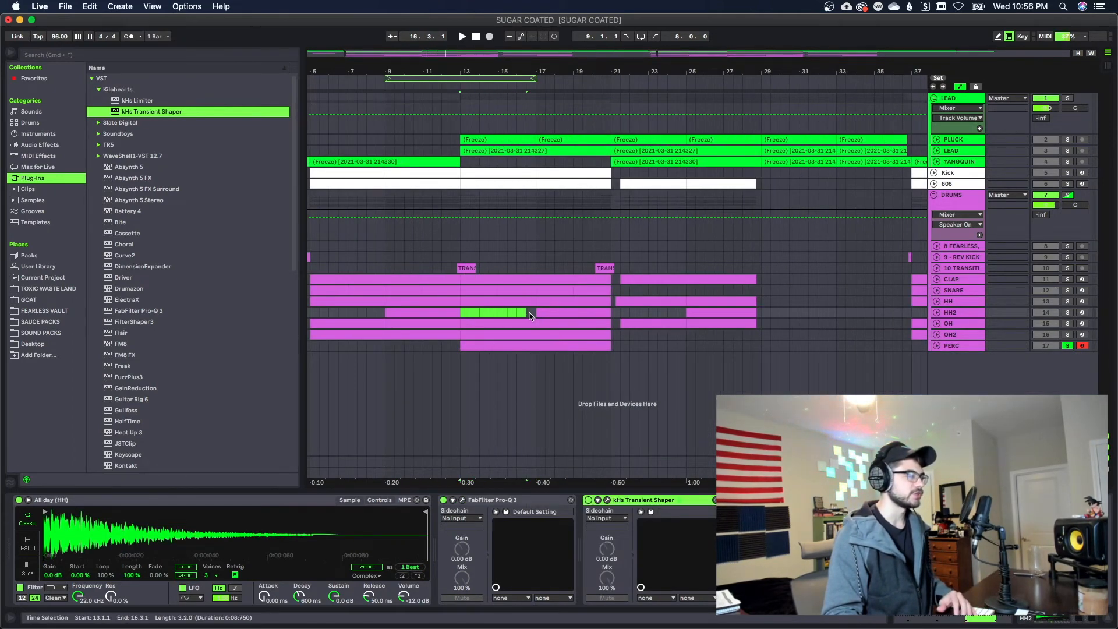
{"action": "key", "text": "Delete"}
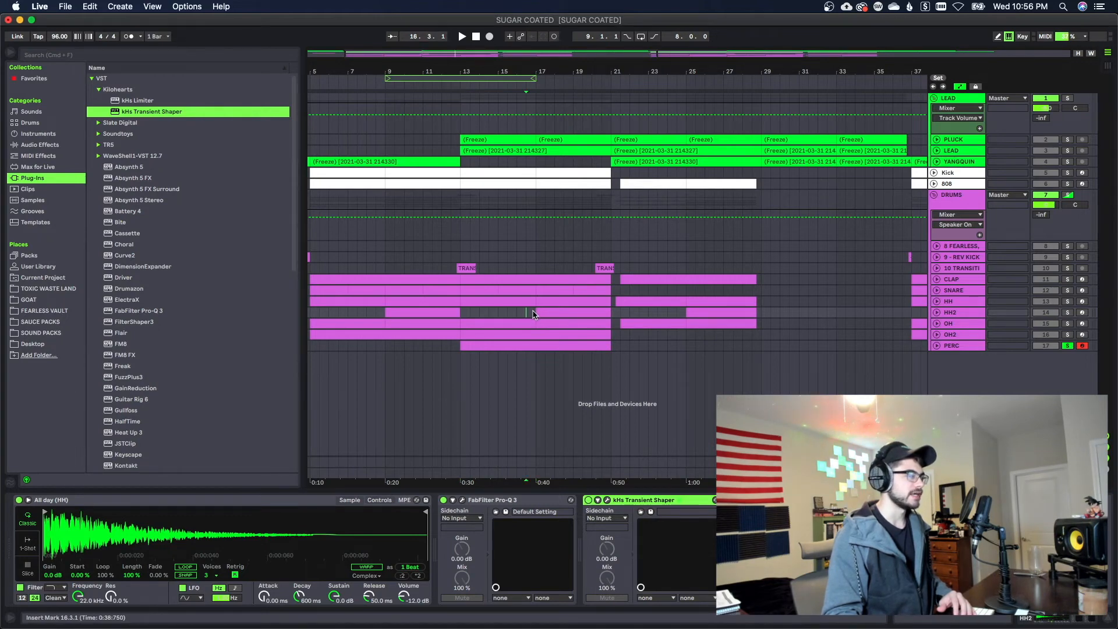
{"action": "left_click_drag", "start_coordinate": [532, 314], "coordinate": [602, 318]}
{"action": "left_click", "coordinate": [613, 318]}
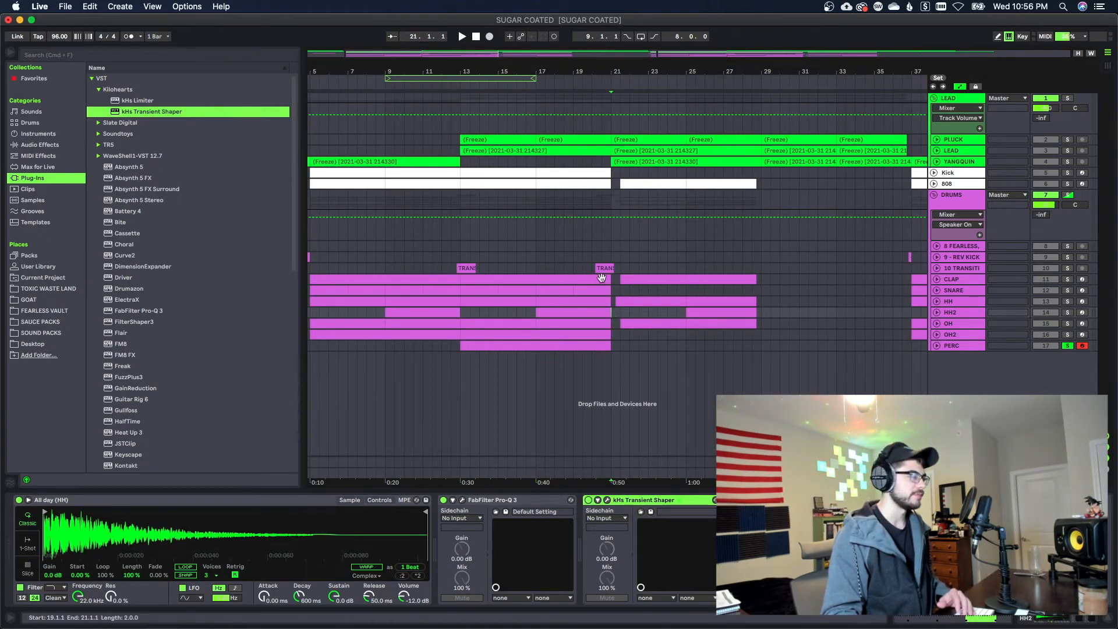
{"action": "left_click", "coordinate": [567, 80]}
{"action": "left_click", "coordinate": [549, 88]}
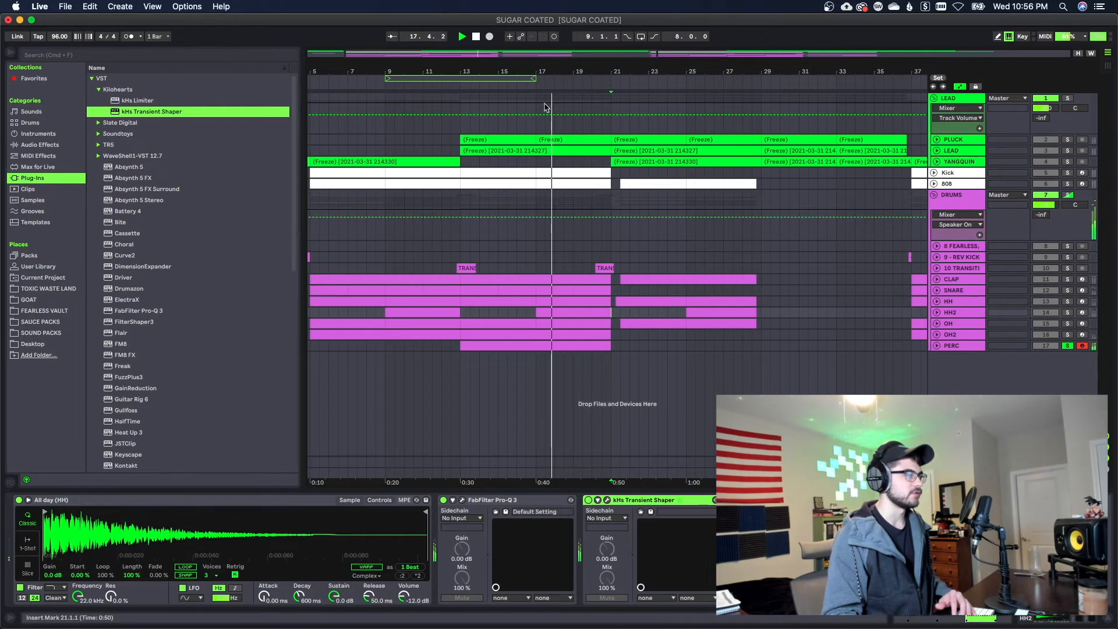
{"action": "left_click_drag", "start_coordinate": [535, 76], "coordinate": [534, 58]}
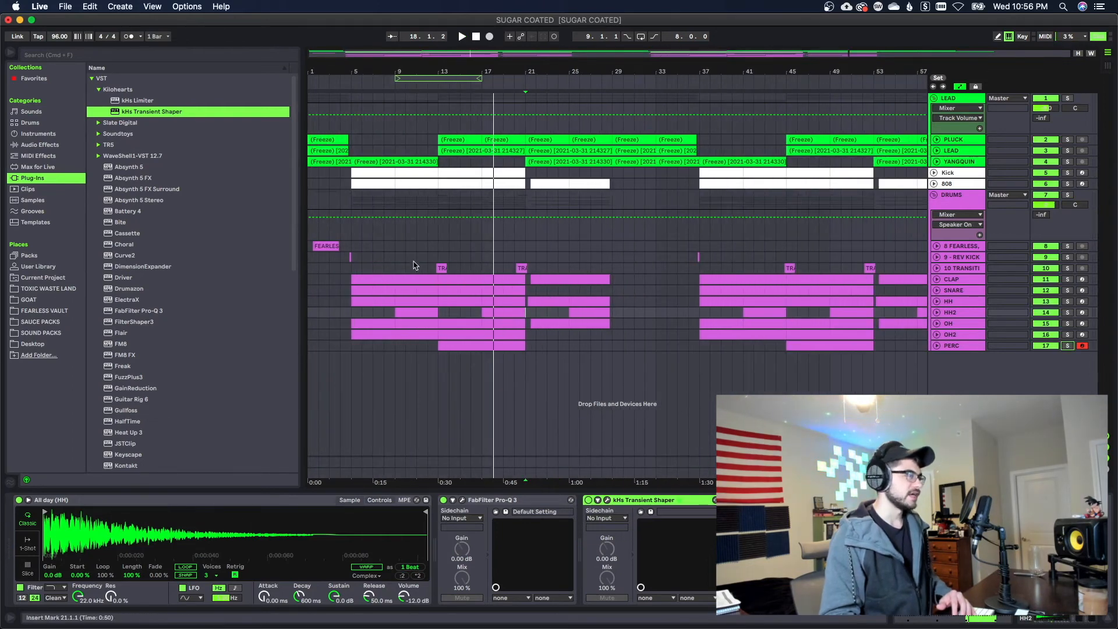
Examine the transition FX clips leading into bars 13 and 21 and the REV KICK clip before bar 5
{"action": "left_click_drag", "start_coordinate": [406, 268], "coordinate": [536, 269]}
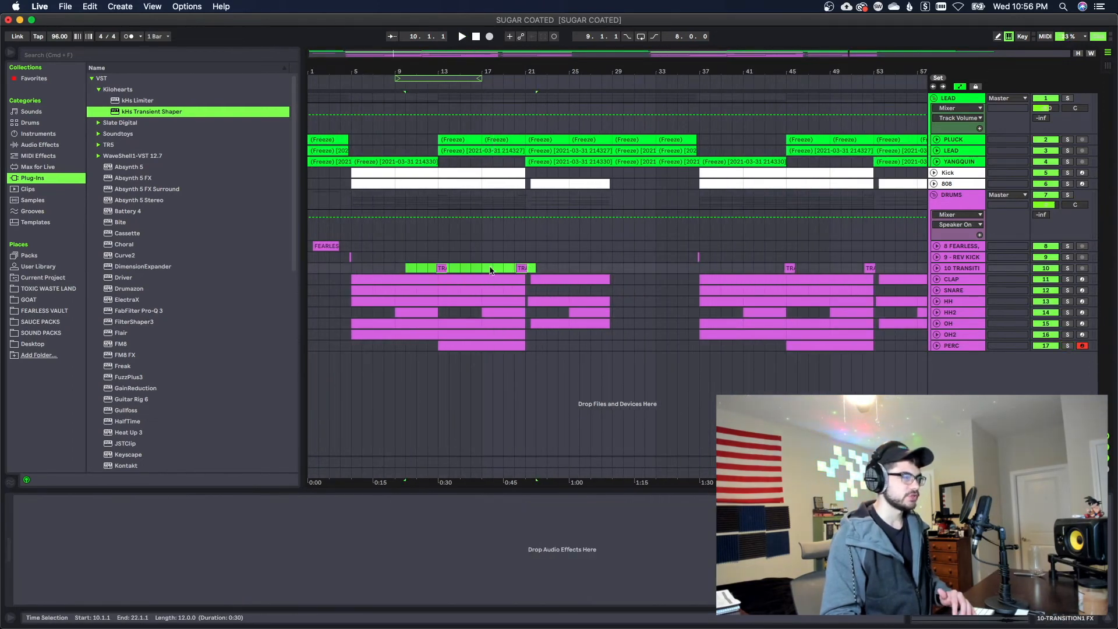
{"action": "left_click", "coordinate": [346, 257]}
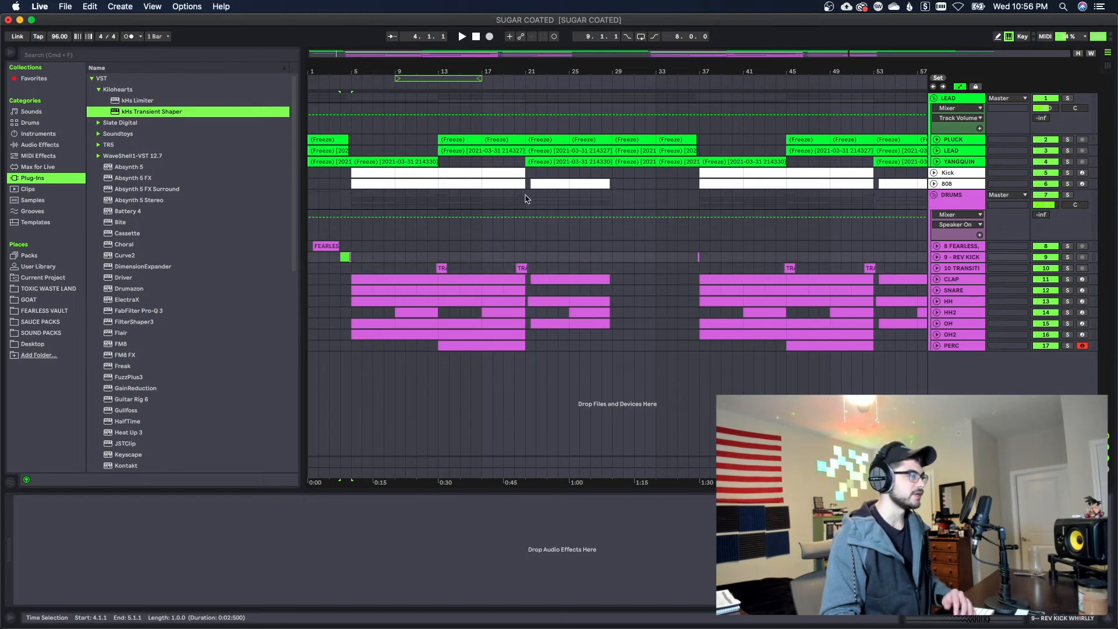
{"action": "left_click_drag", "start_coordinate": [547, 72], "coordinate": [547, 61]}
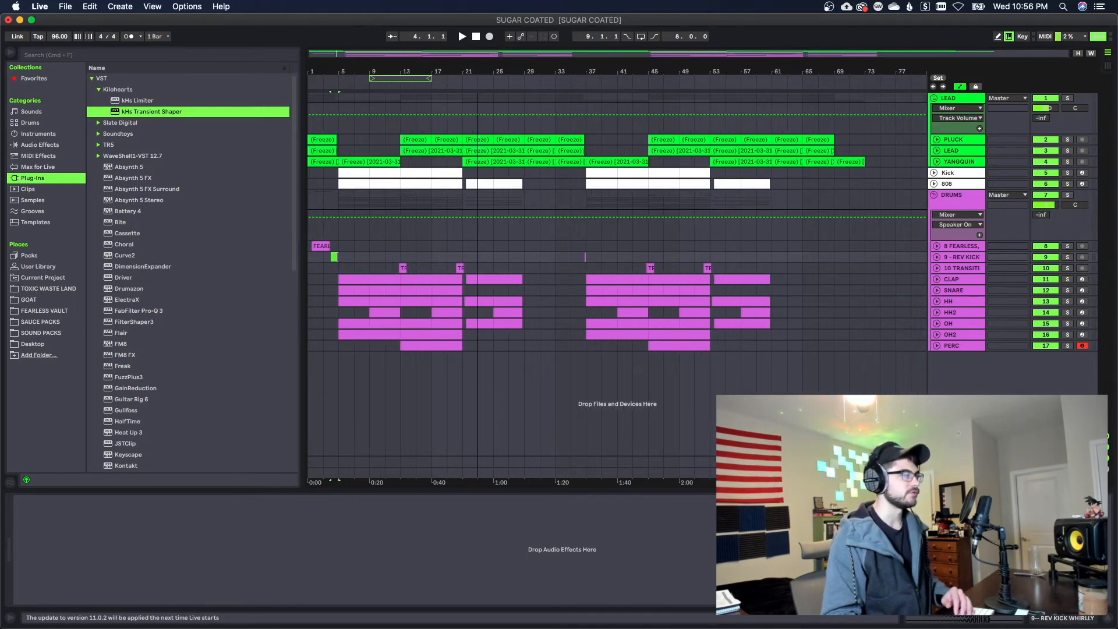
Play the full arrangement from bar 1
{"action": "left_click", "coordinate": [524, 257]}
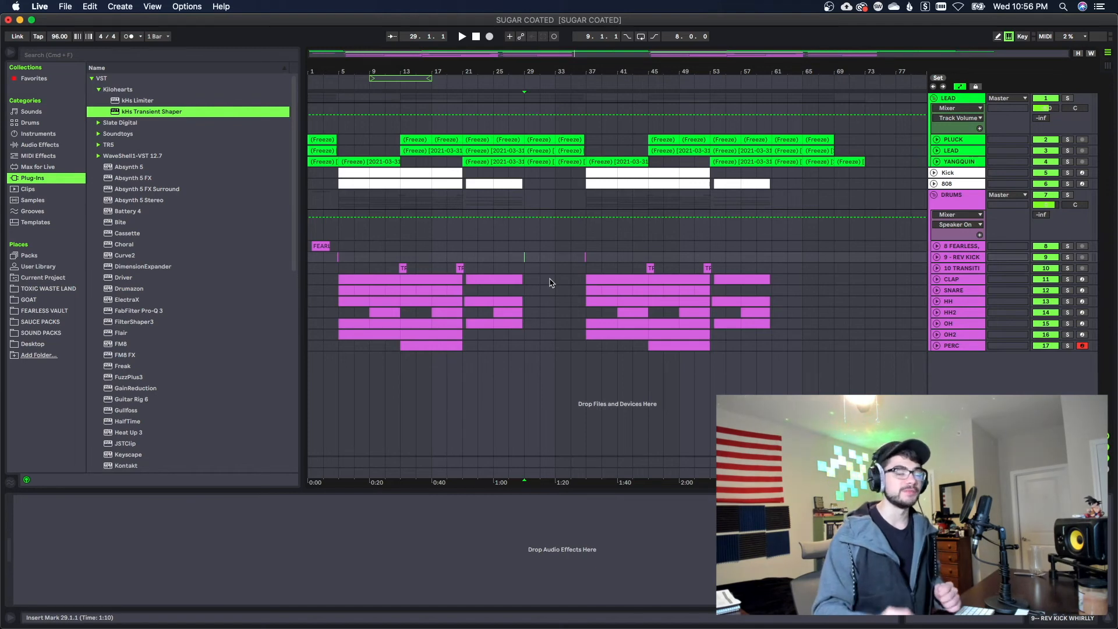
{"action": "key", "text": "space"}
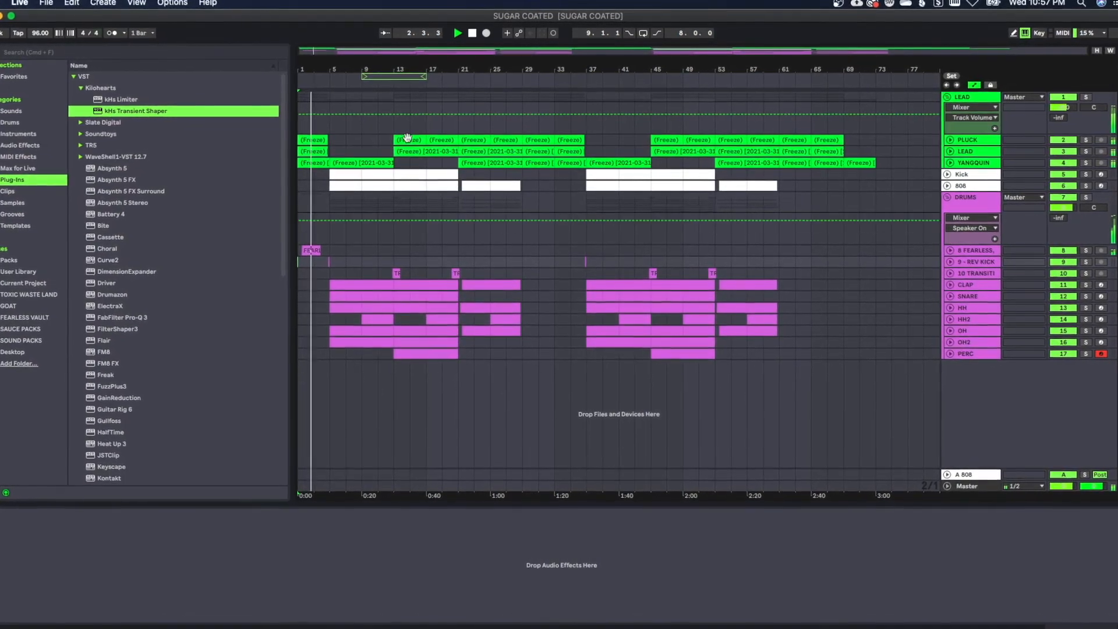
{"action": "mouse_move", "coordinate": [356, 68]}
{"action": "left_mouse_down"}
{"action": "mouse_move", "coordinate": [362, 87]}
{"action": "mouse_move", "coordinate": [358, 71]}
{"action": "left_mouse_up"}
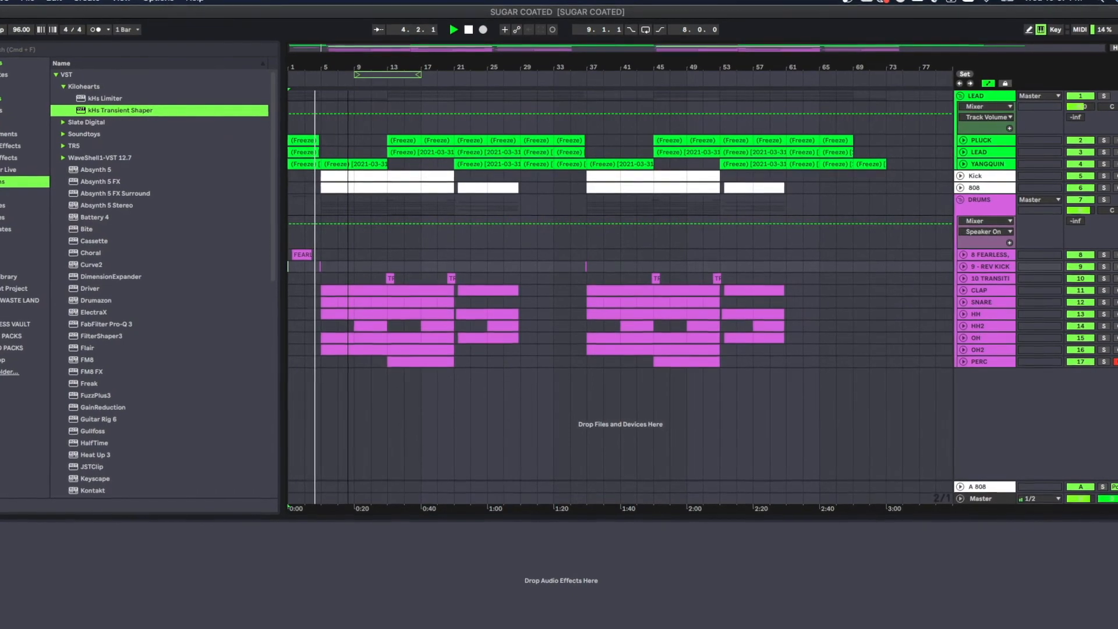